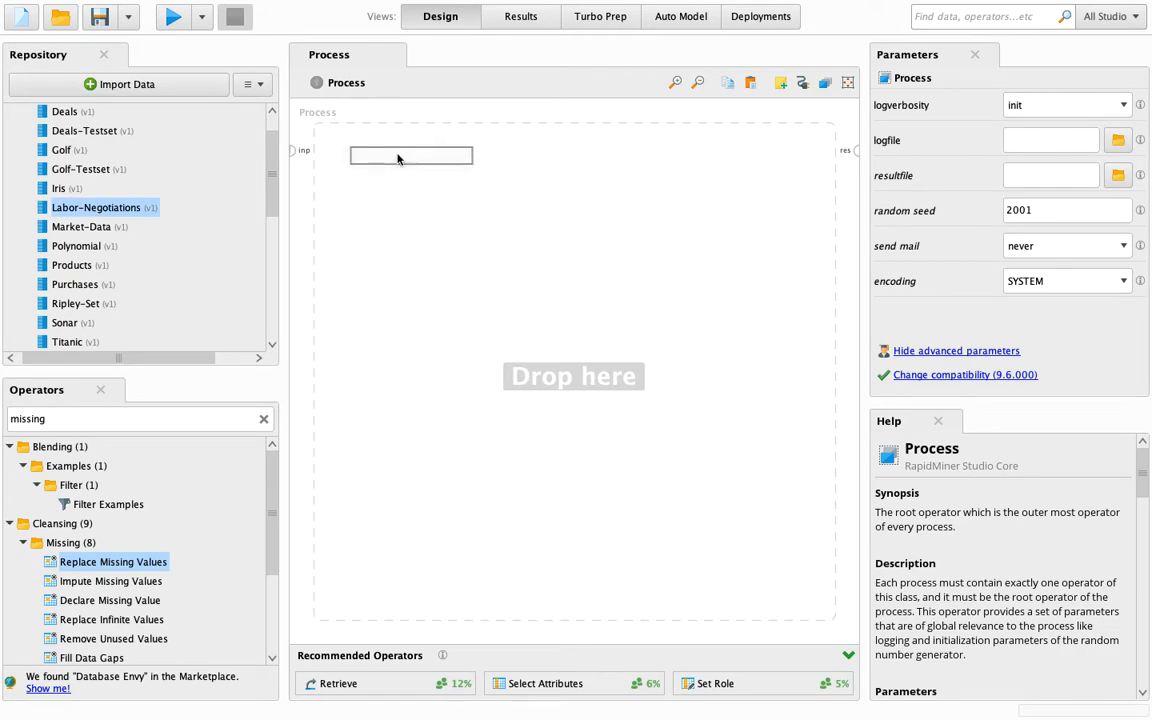
# - Connect the Retrieve Labor-Negotiations output to the process result port and run the process
pyautogui.click(453, 152)
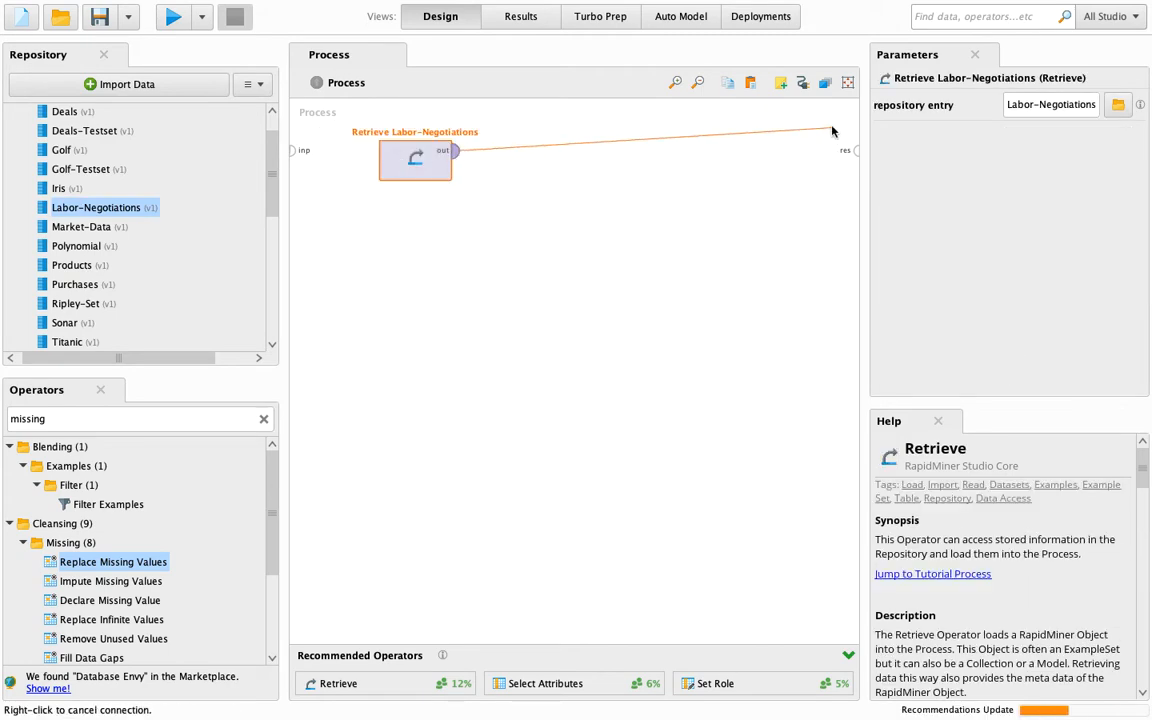
pyautogui.click(855, 149)
pyautogui.click(182, 22)
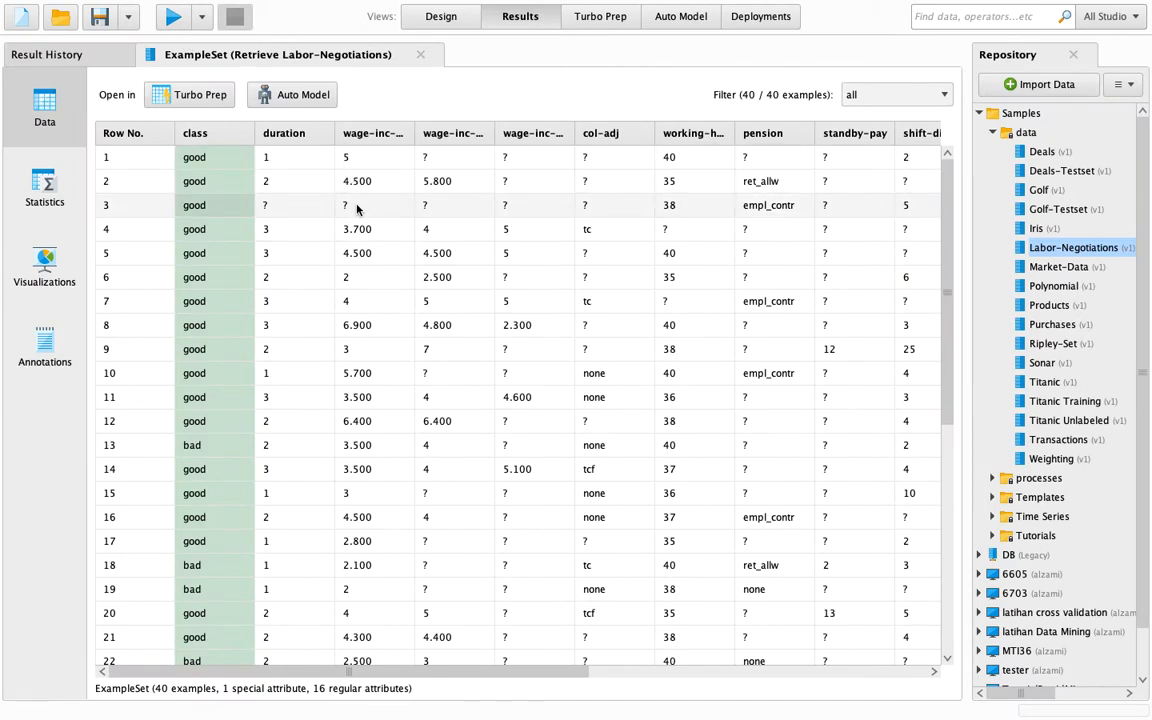
# - Examine the missing-value counts of all Labor-Negotiations attributes in the statistics and compare them with the number of data rows
pyautogui.click(48, 172)
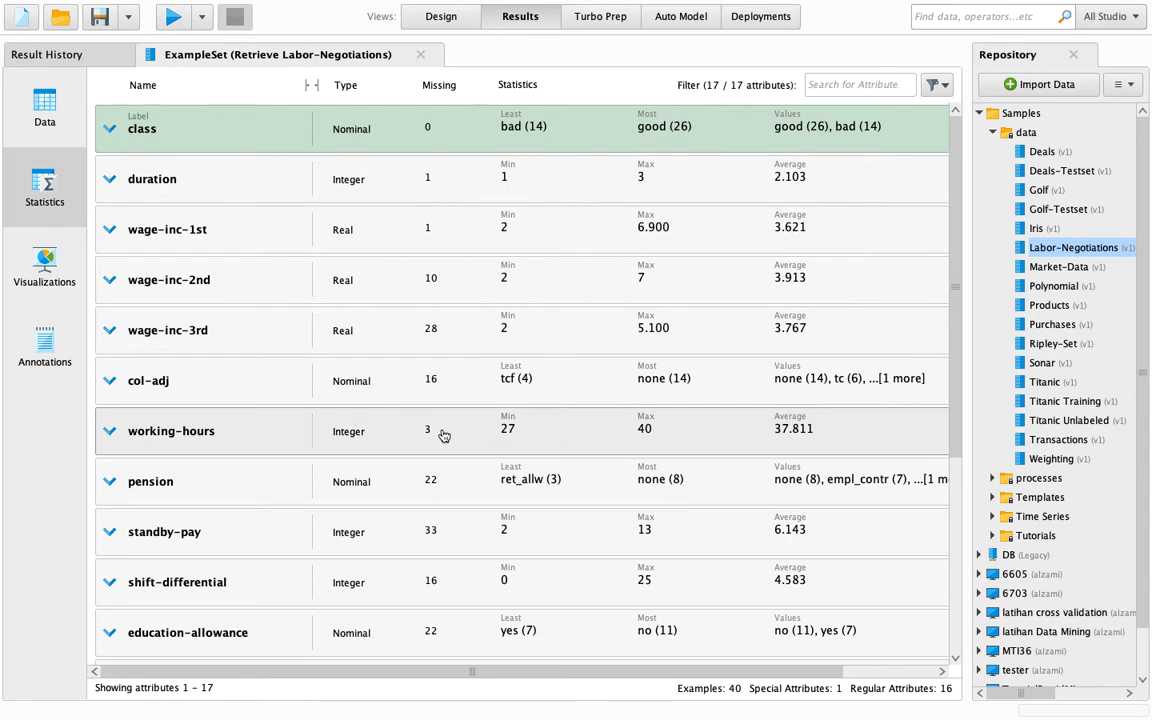
pyautogui.scroll(-2, 443, 436)
pyautogui.scroll(-2, 429, 470)
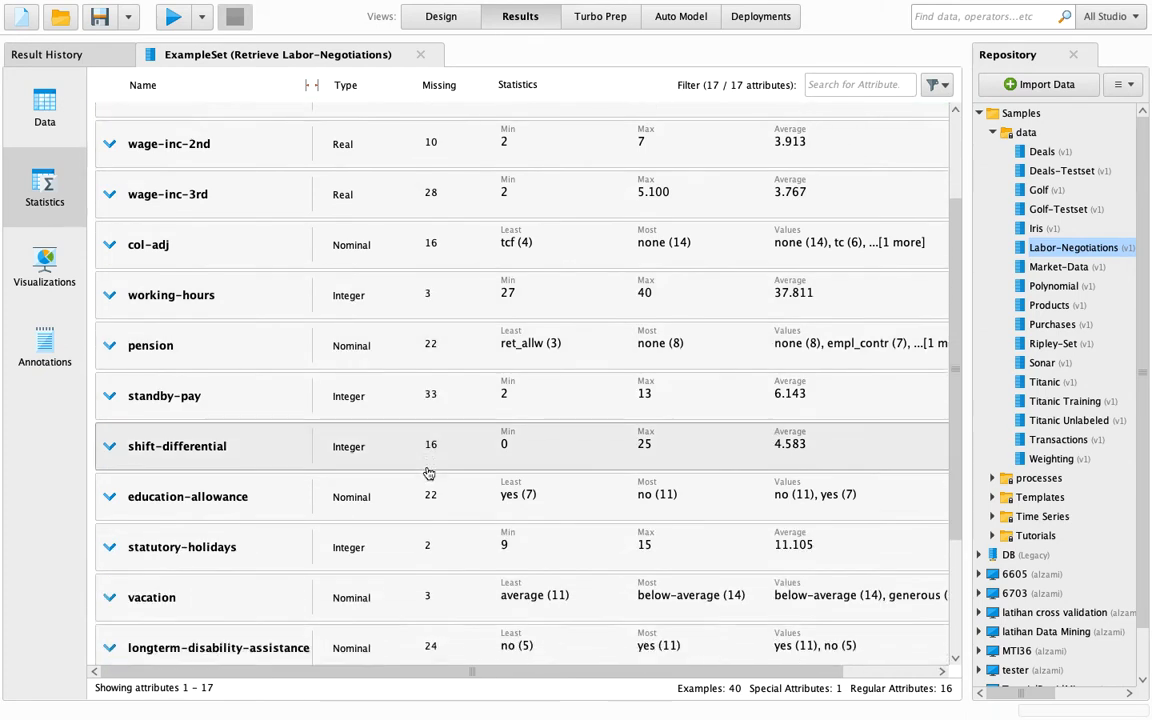
pyautogui.scroll(-5, 429, 472)
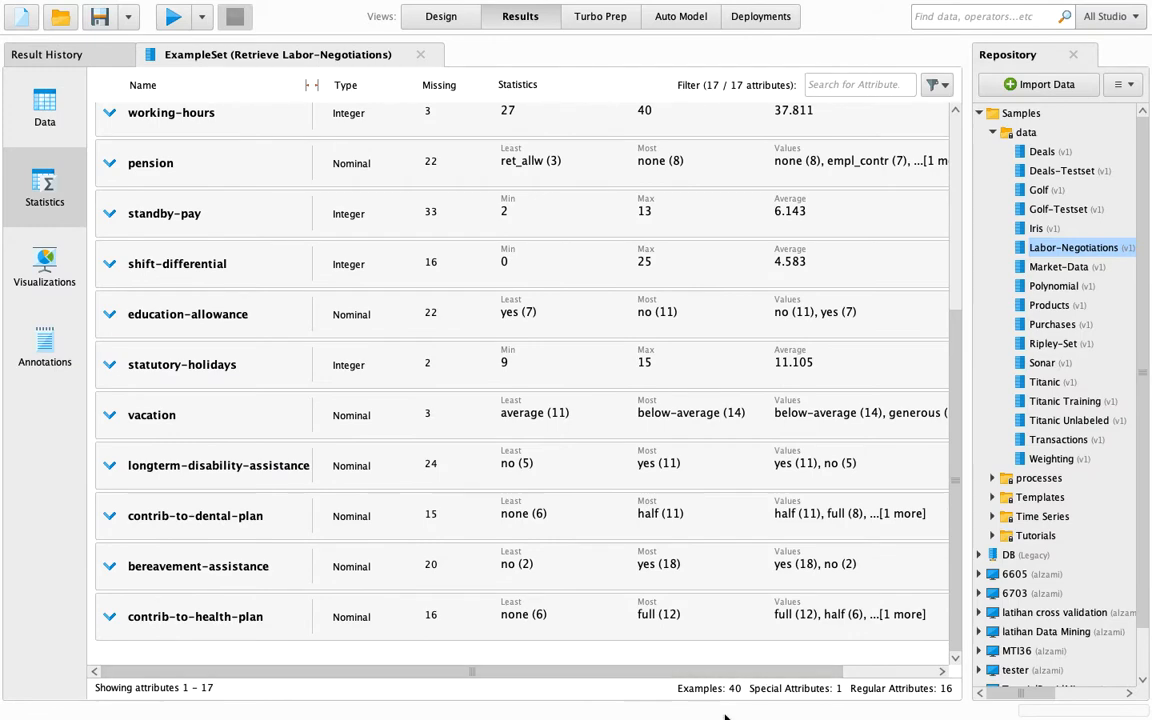
pyautogui.click(44, 105)
pyautogui.scroll(-5, 289, 366)
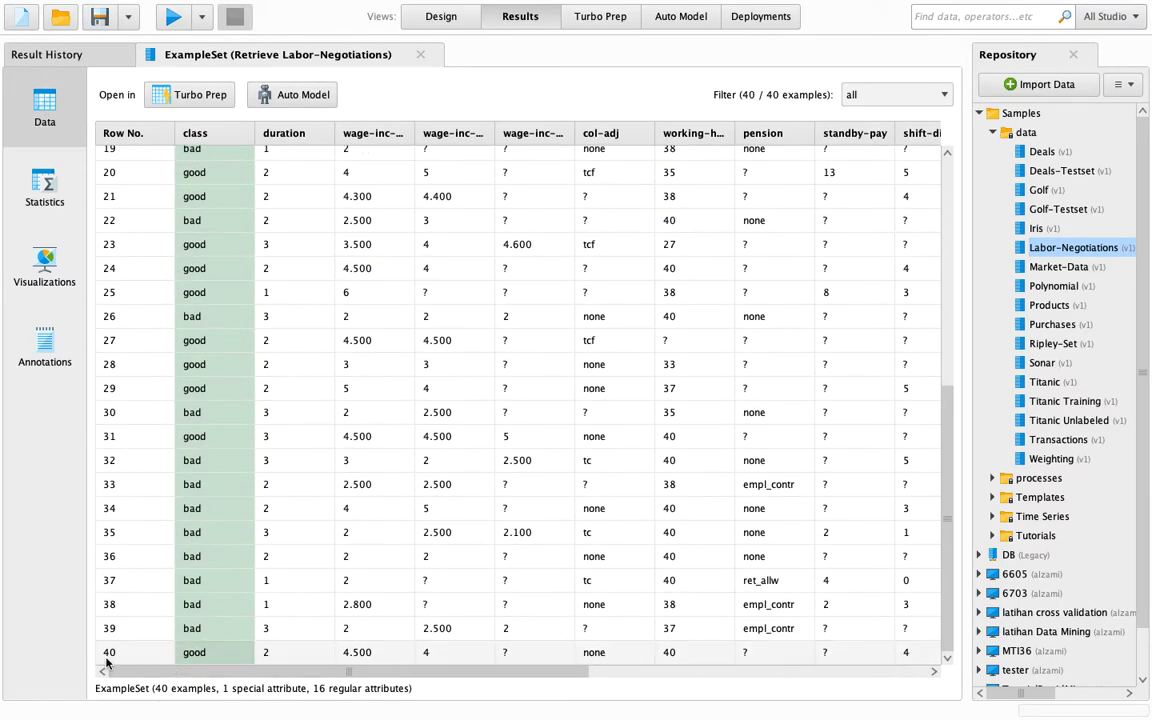
pyautogui.click(45, 180)
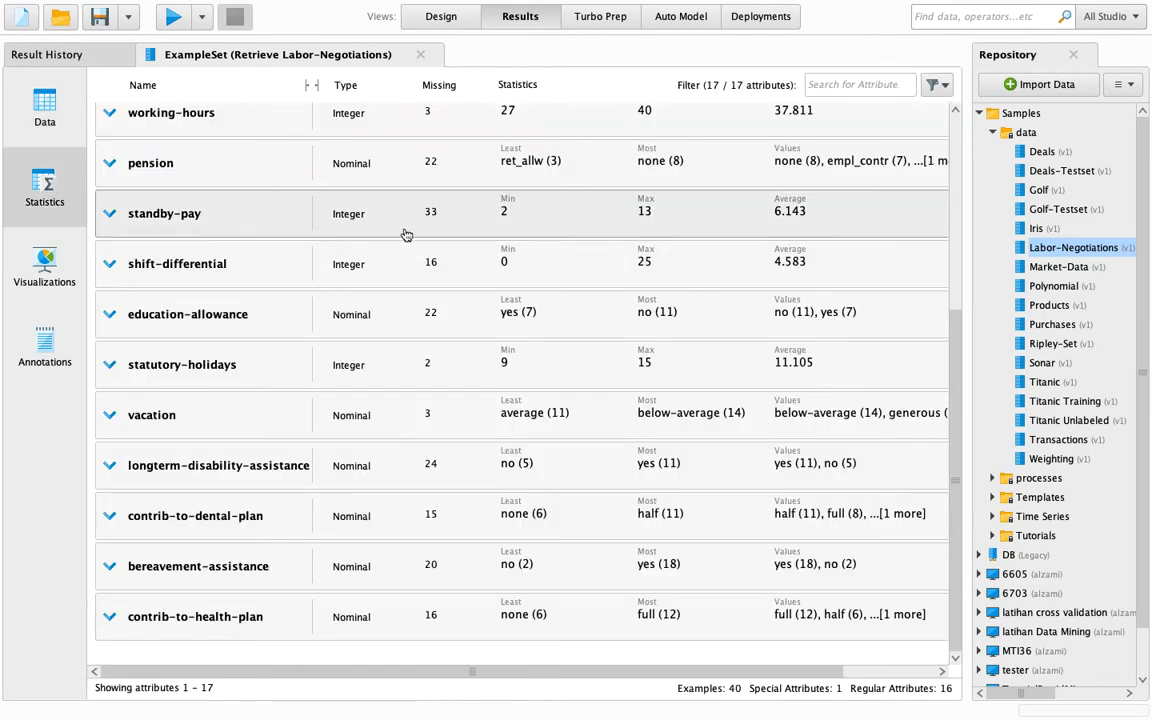
pyautogui.scroll(1, 410, 232)
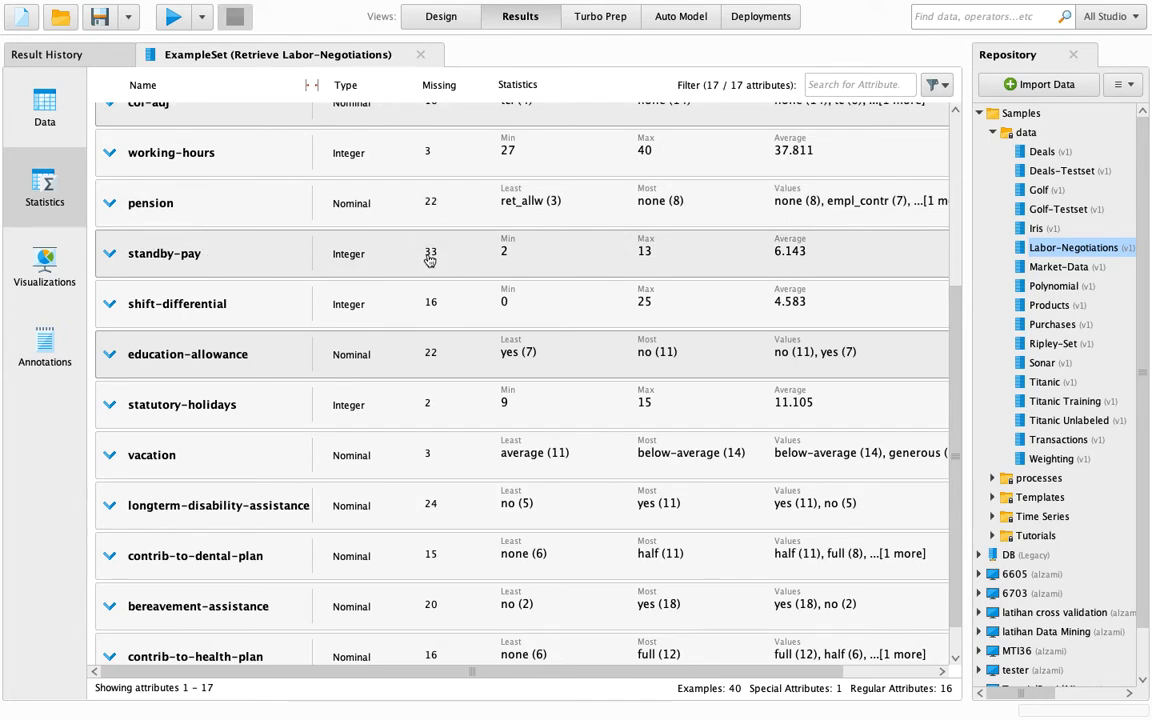
# - Search the operators for "attribu" and insert Select Attributes into the connection between Retrieve Labor-Negotiations and the result port
pyautogui.click(440, 18)
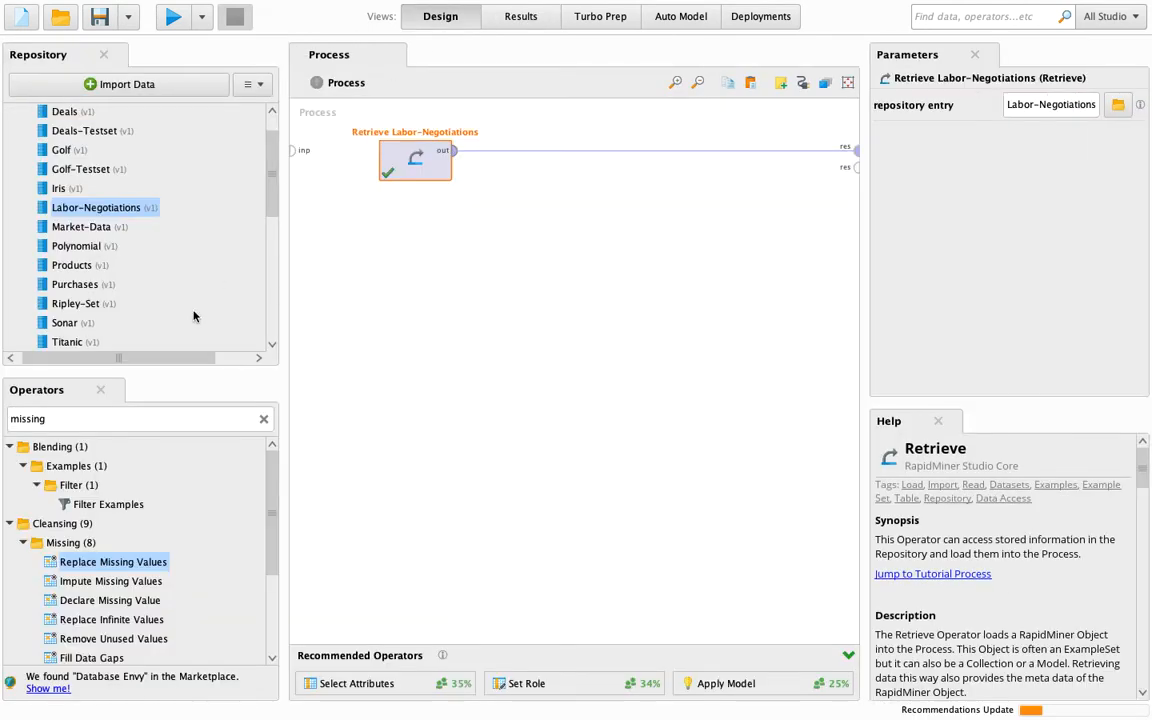
pyautogui.doubleClick(159, 417)
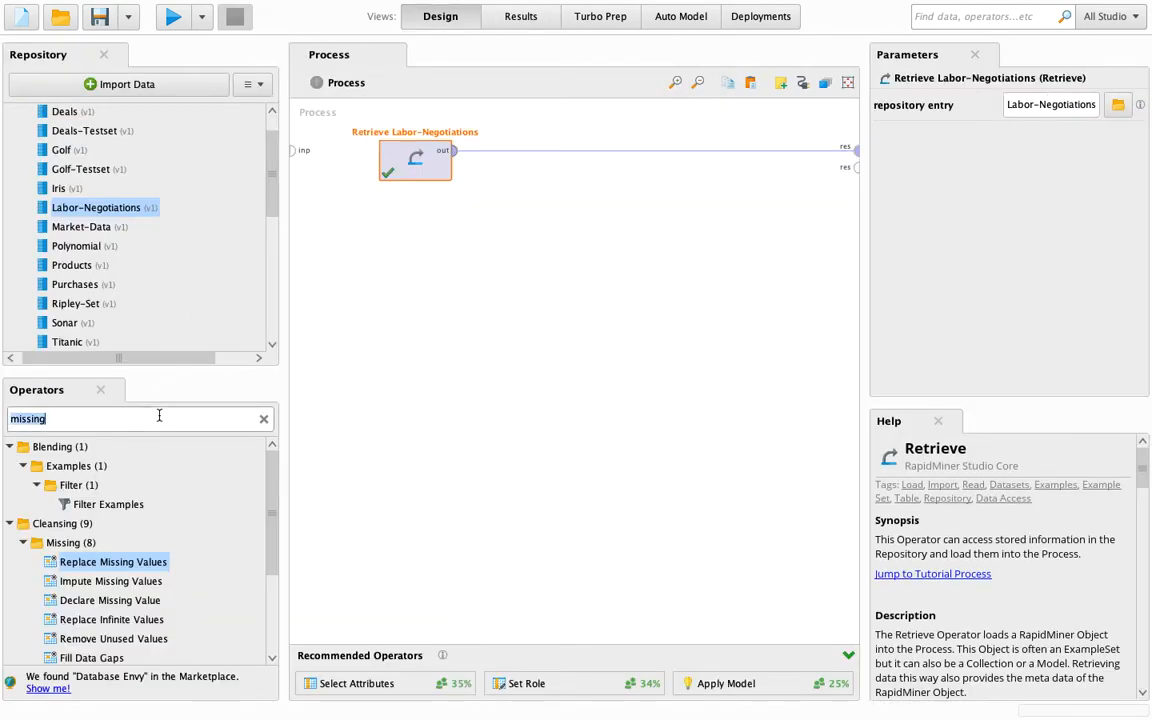
pyautogui.write('attribu')
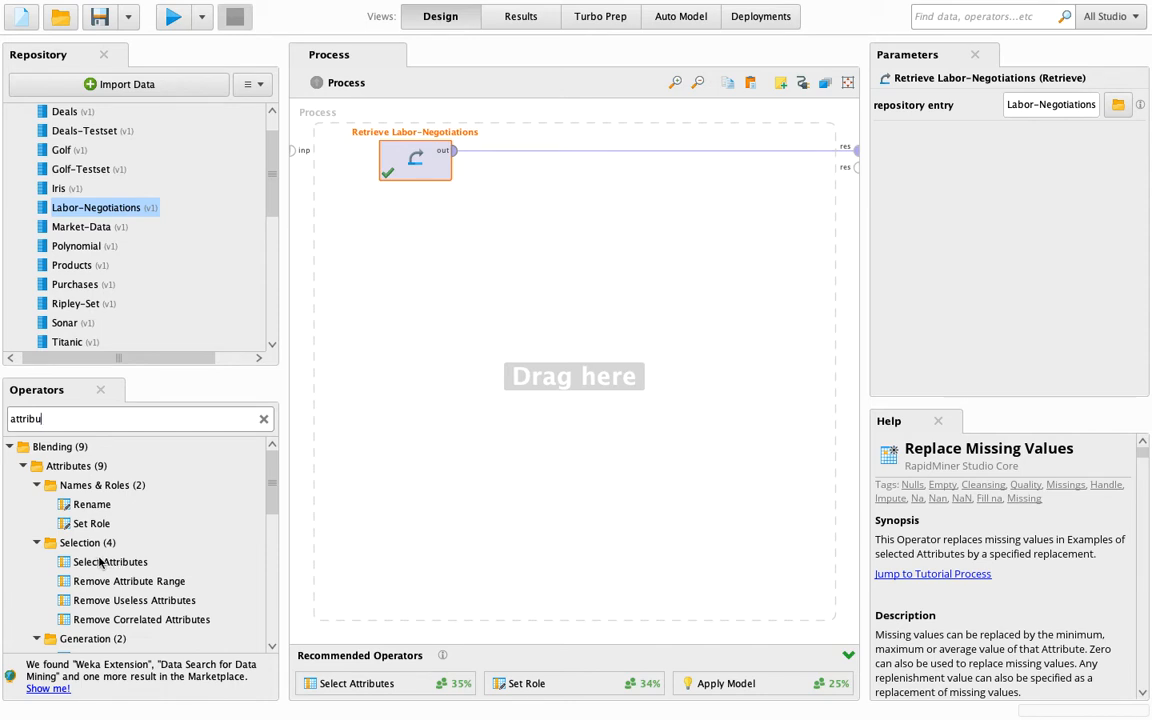
pyautogui.moveTo(100, 562); pyautogui.dragTo(548, 151)
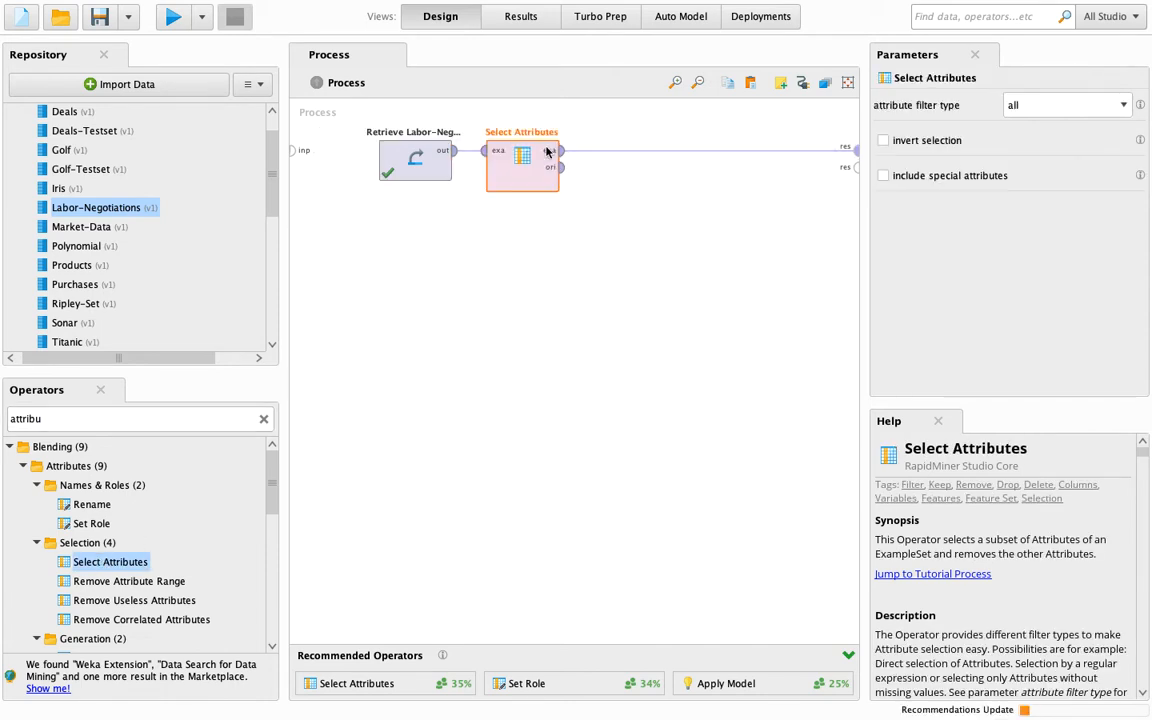
# - Set the attribute filter type of Select Attributes to subset
pyautogui.click(1045, 108)
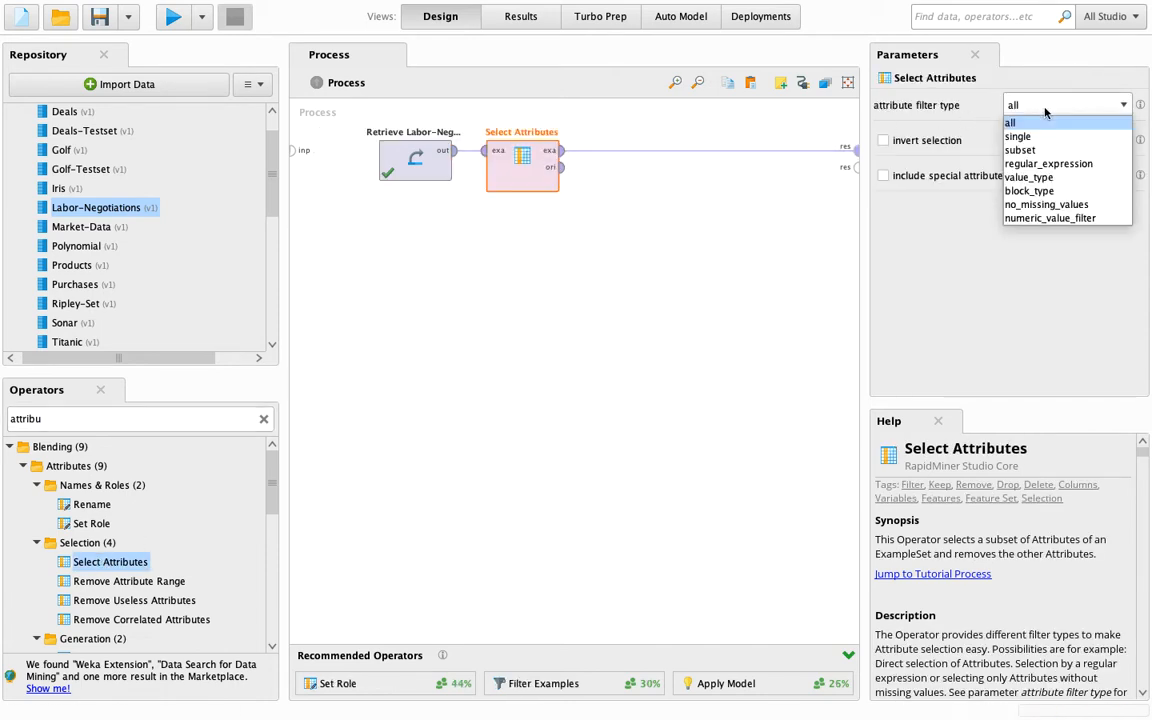
pyautogui.click(1045, 111)
pyautogui.click(1036, 111)
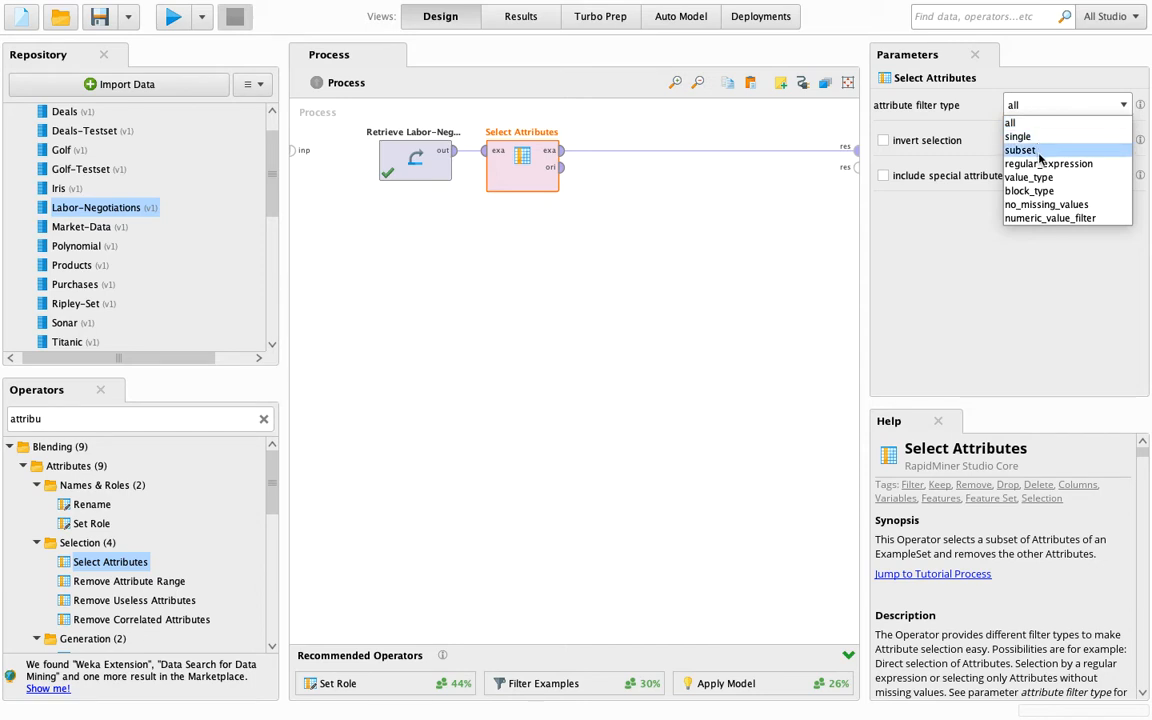
pyautogui.click(1041, 152)
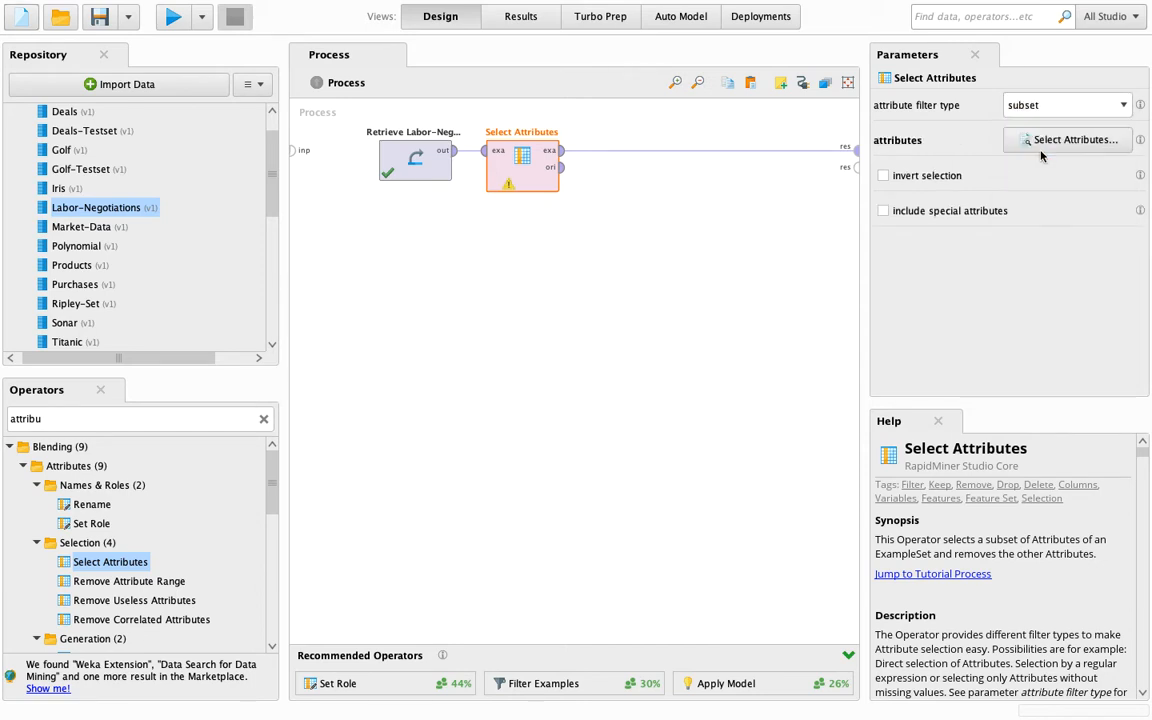
# - Choose every attribute except standby-pay as the selected subset, apply the selection and run the process
pyautogui.click(1045, 147)
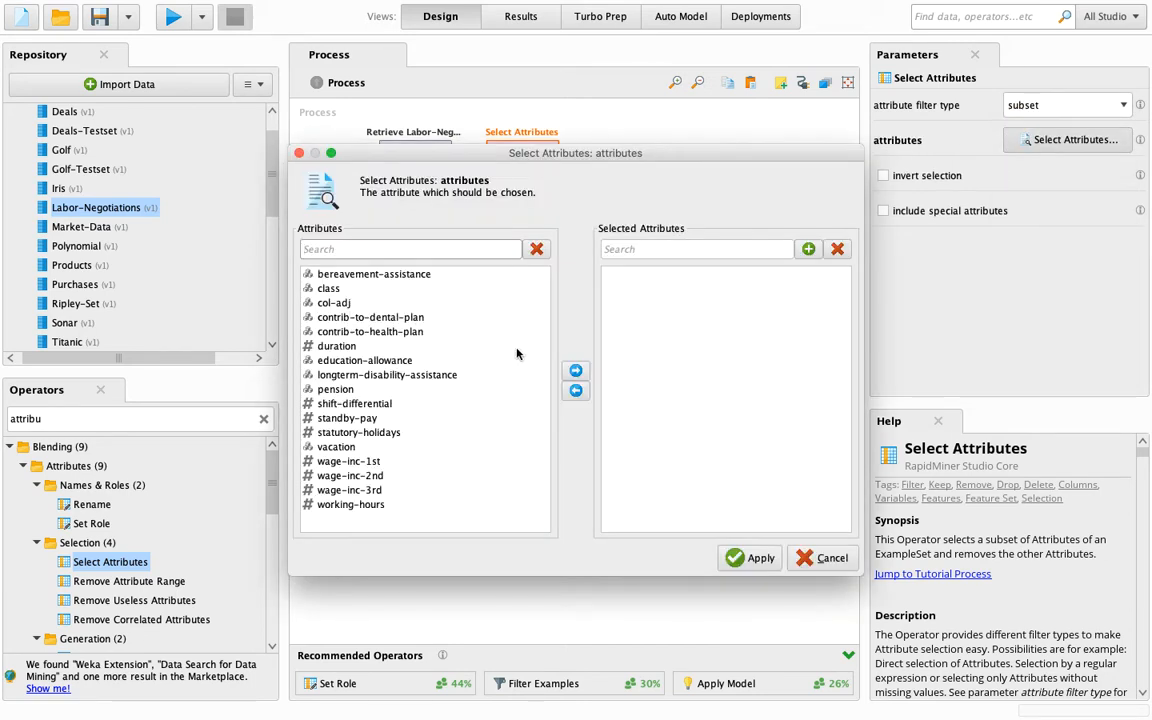
pyautogui.click(372, 288)
pyautogui.click(378, 275)
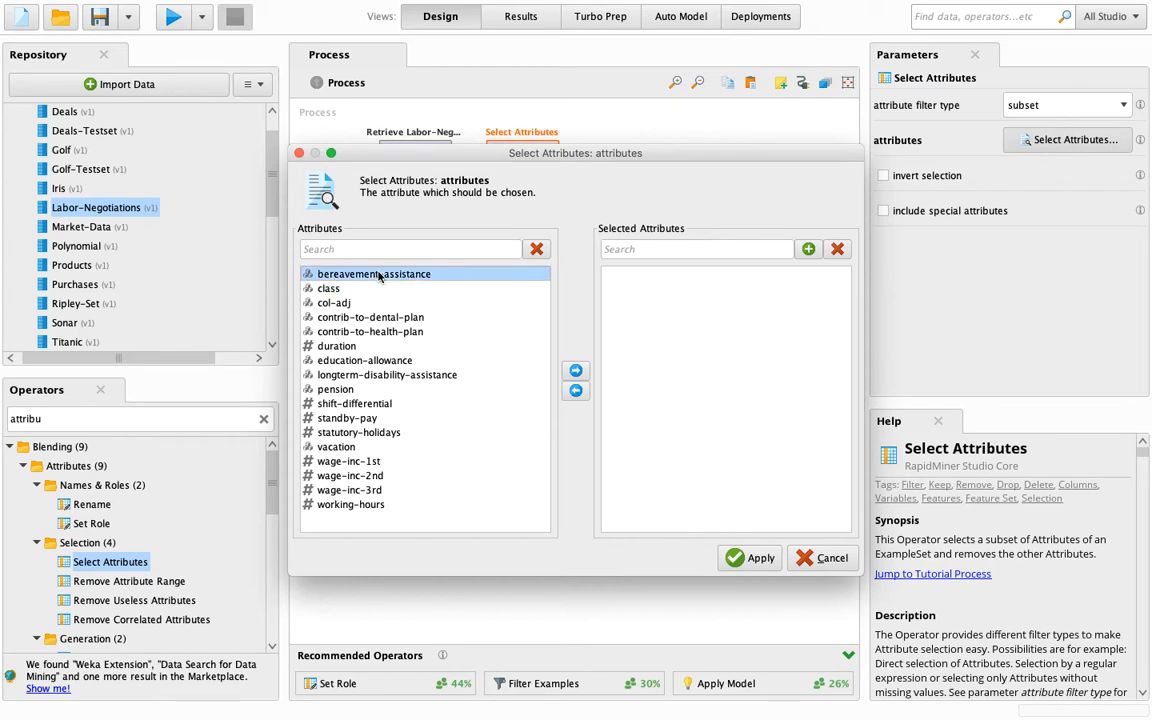
pyautogui.keyDown('shift'); pyautogui.click(347, 505); pyautogui.keyUp('shift')
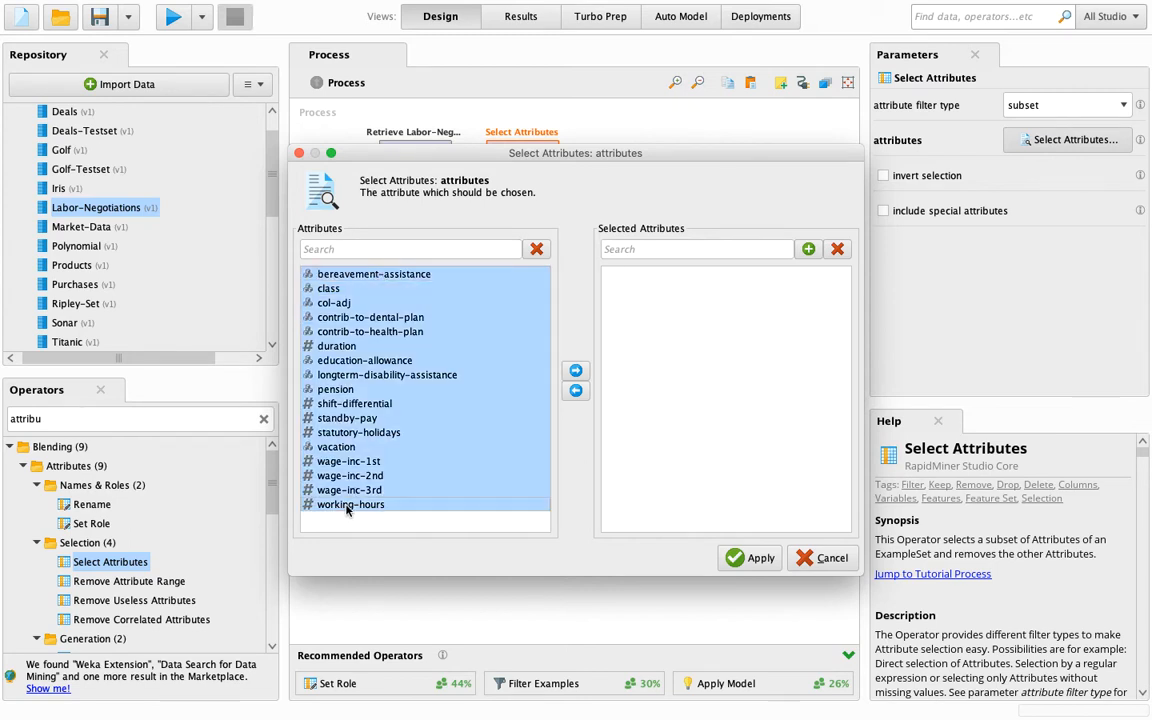
pyautogui.keyDown('super'); pyautogui.click(359, 420); pyautogui.keyUp('super')
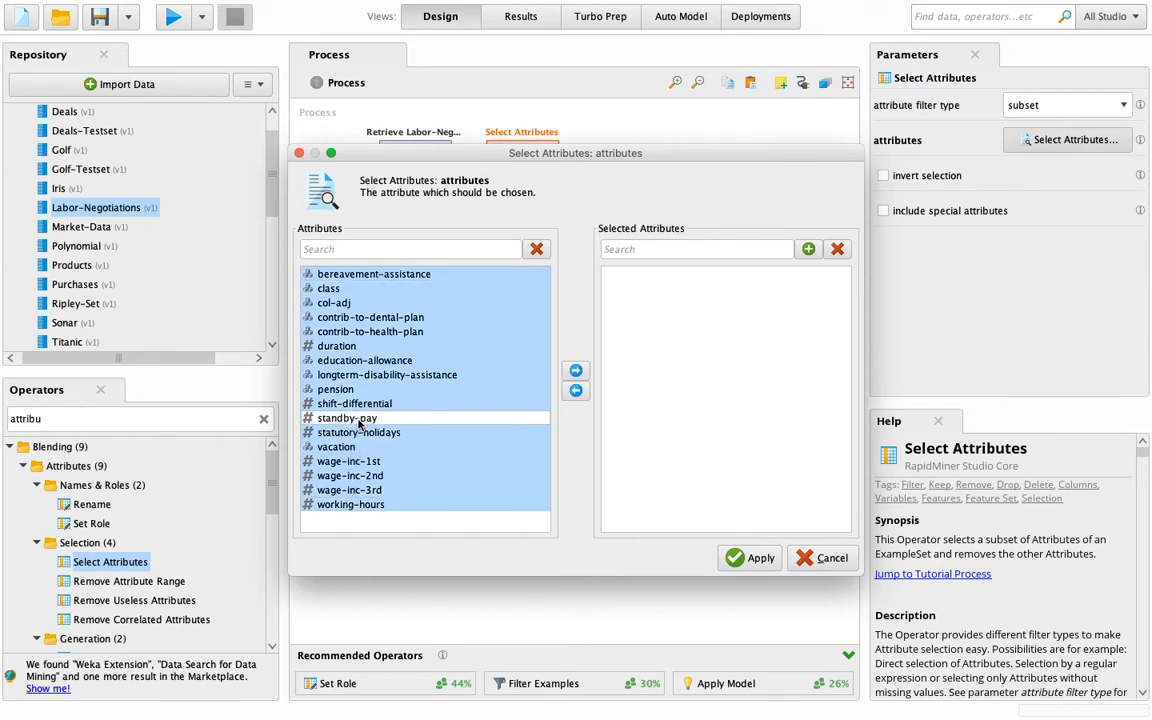
pyautogui.click(576, 371)
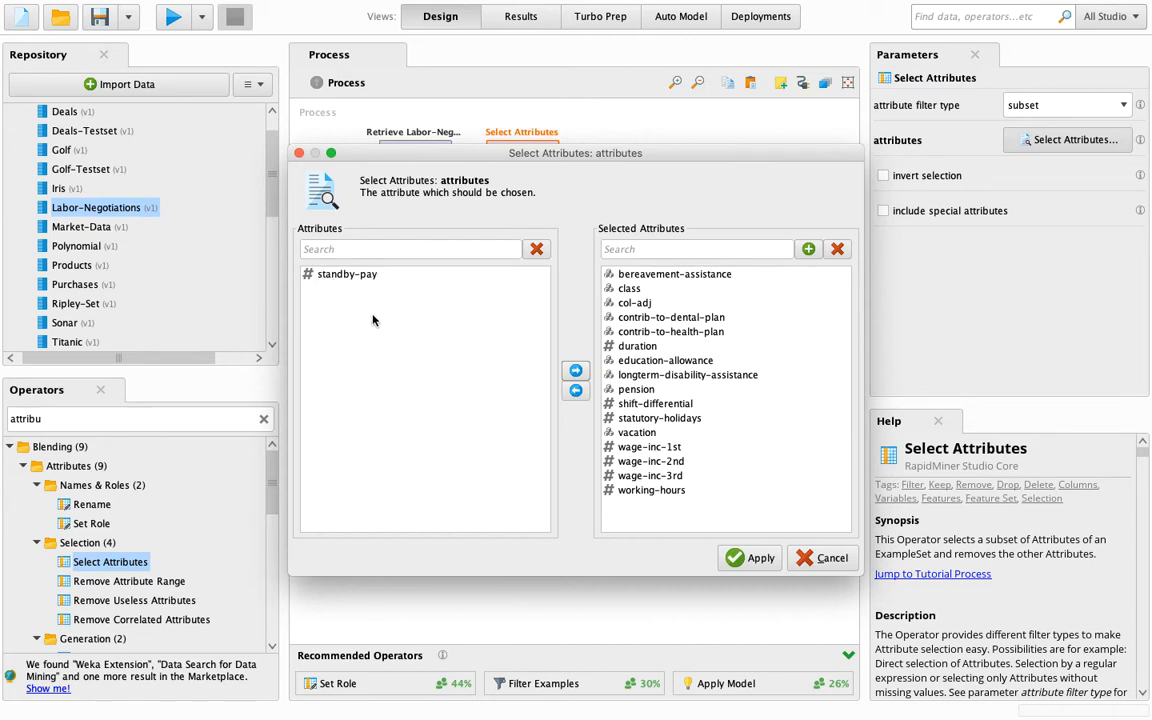
pyautogui.click(752, 557)
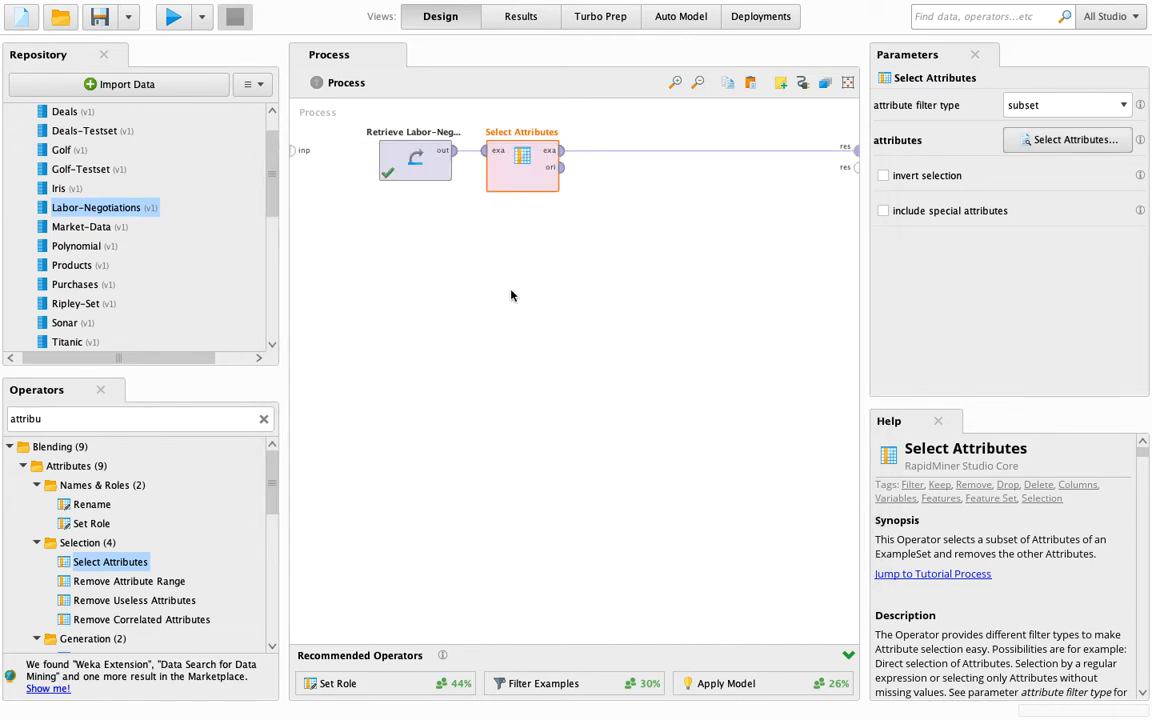
pyautogui.click(174, 18)
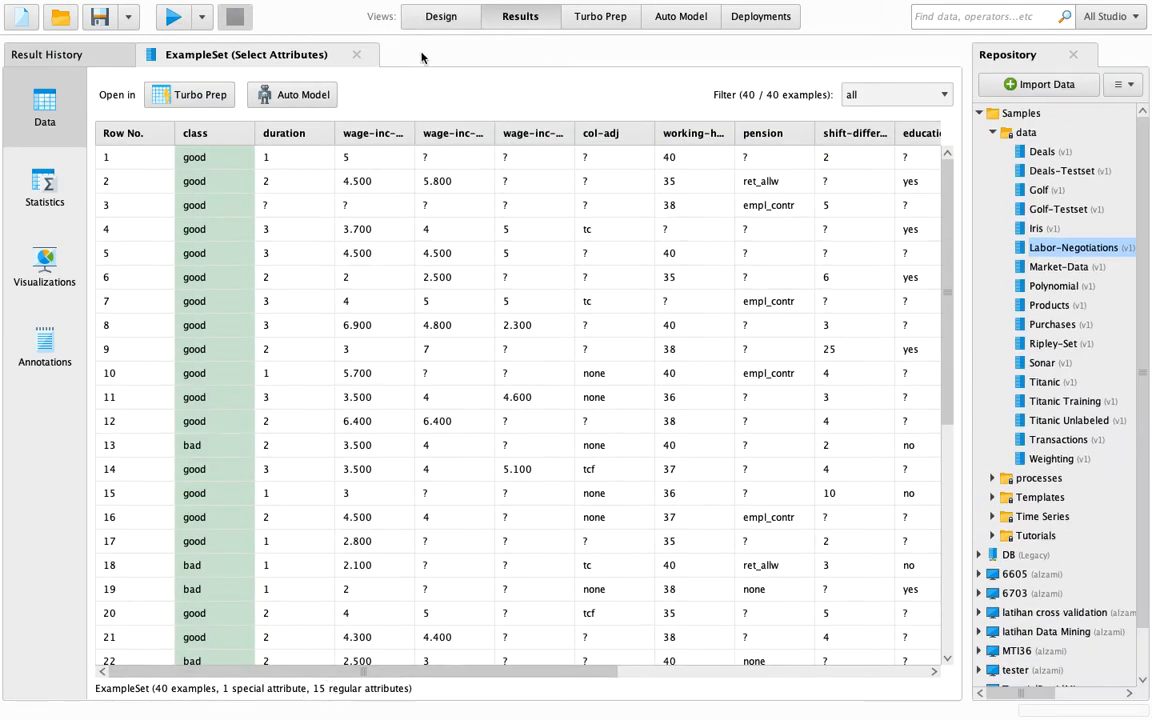
# - Connect the ori output of Select Attributes to the second result port and run the process to output the original data too
pyautogui.click(442, 17)
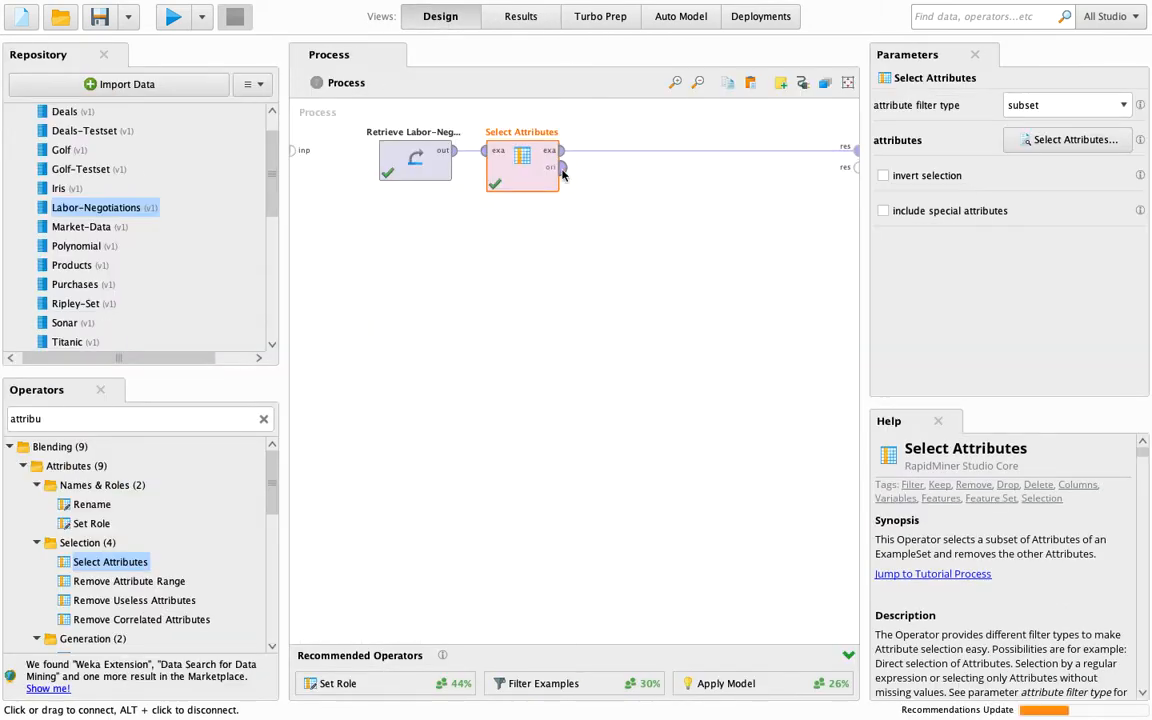
pyautogui.click(561, 167)
pyautogui.click(855, 167)
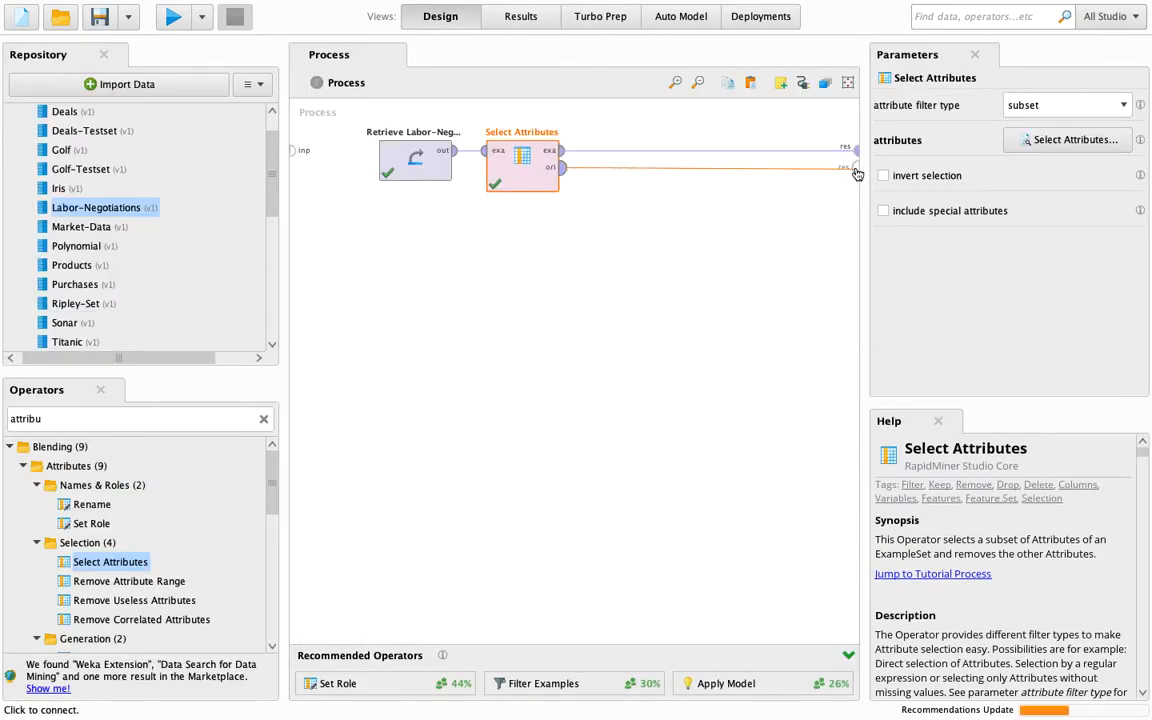
pyautogui.click(172, 17)
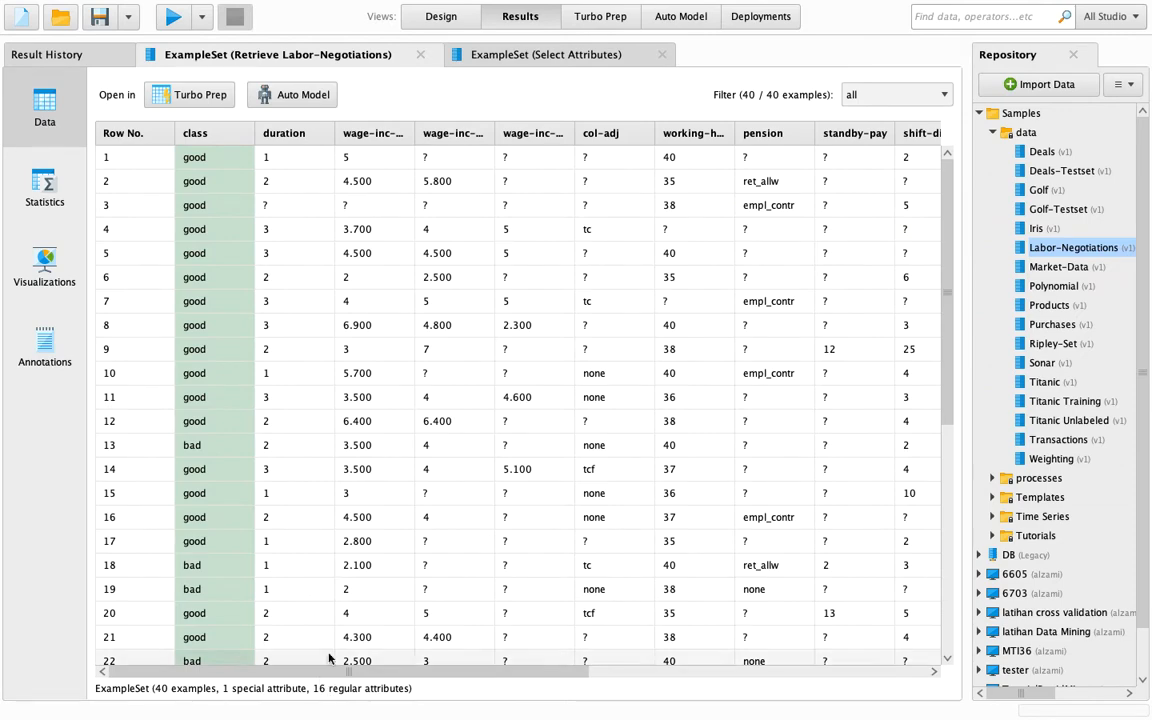
# - Remove the connection between the ori output of Select Attributes and the second result port in the process design
pyautogui.click(470, 25)
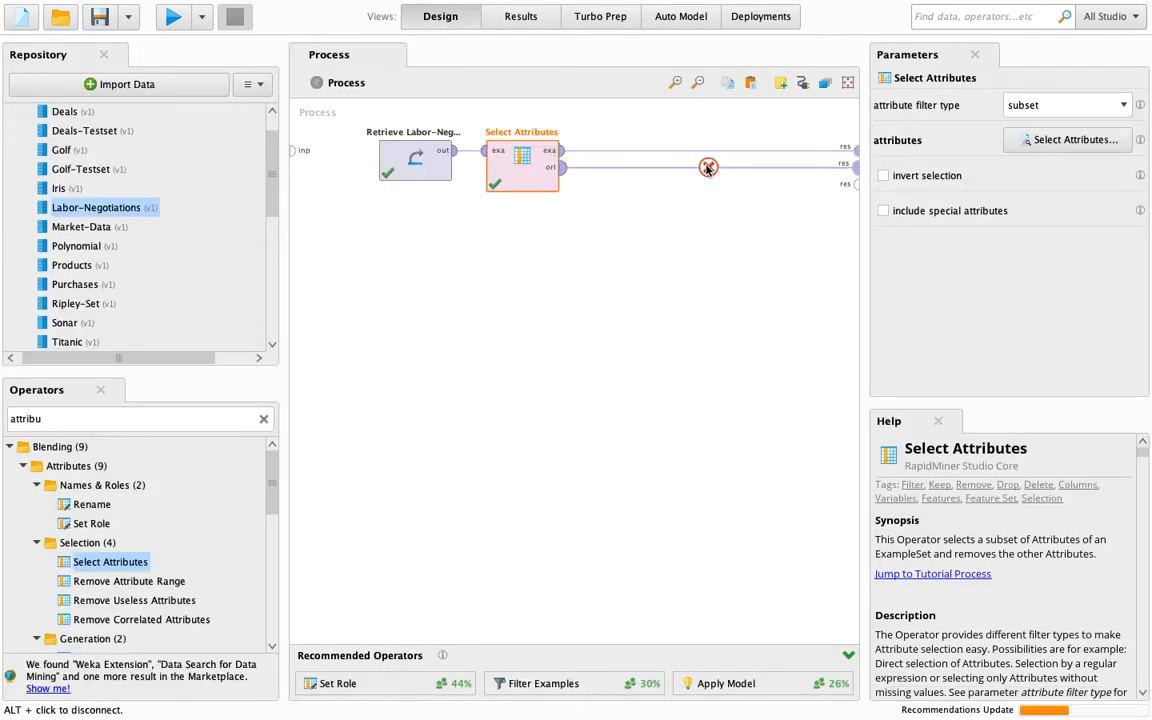
pyautogui.keyDown('alt'); pyautogui.click(707, 167); pyautogui.keyUp('alt')
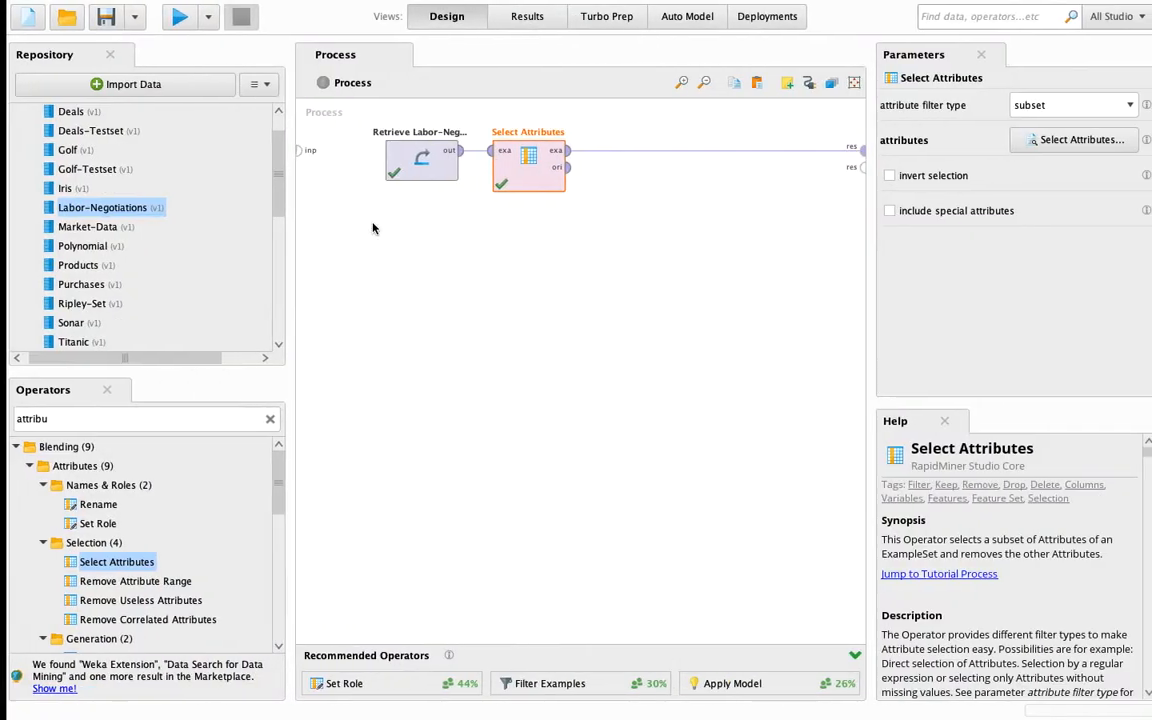
# - Review the attribute types and missing values in the statistics of the original Labor-Negotiations result
pyautogui.click(517, 17)
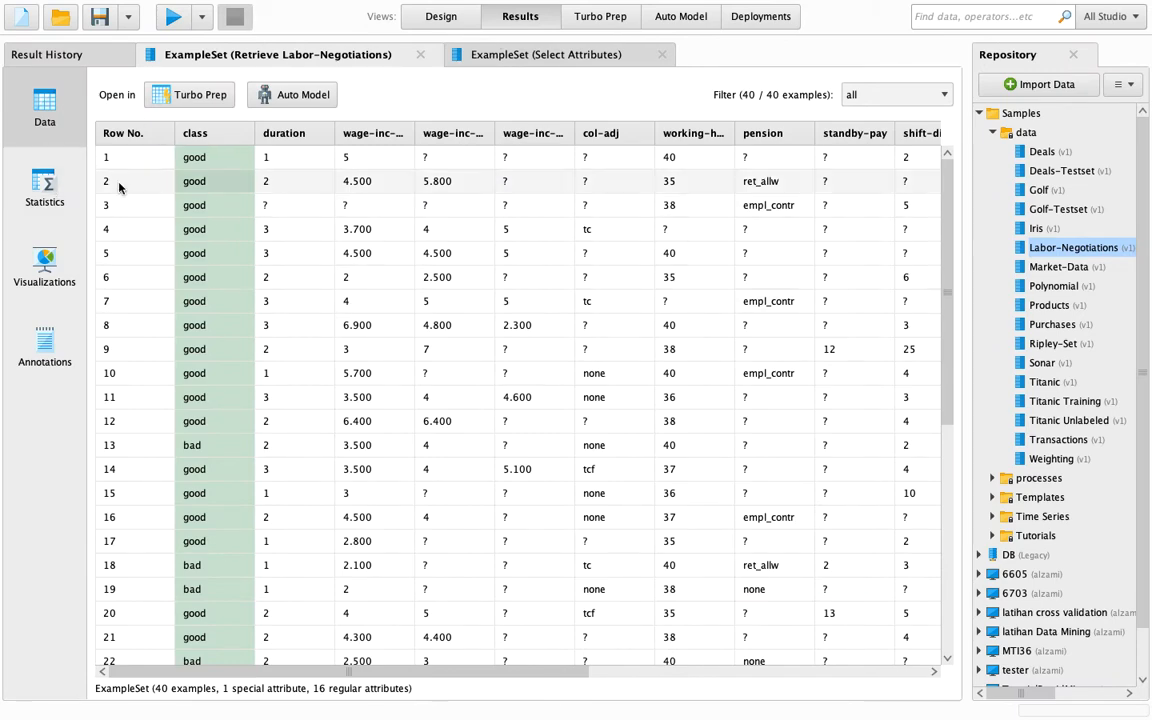
pyautogui.click(44, 186)
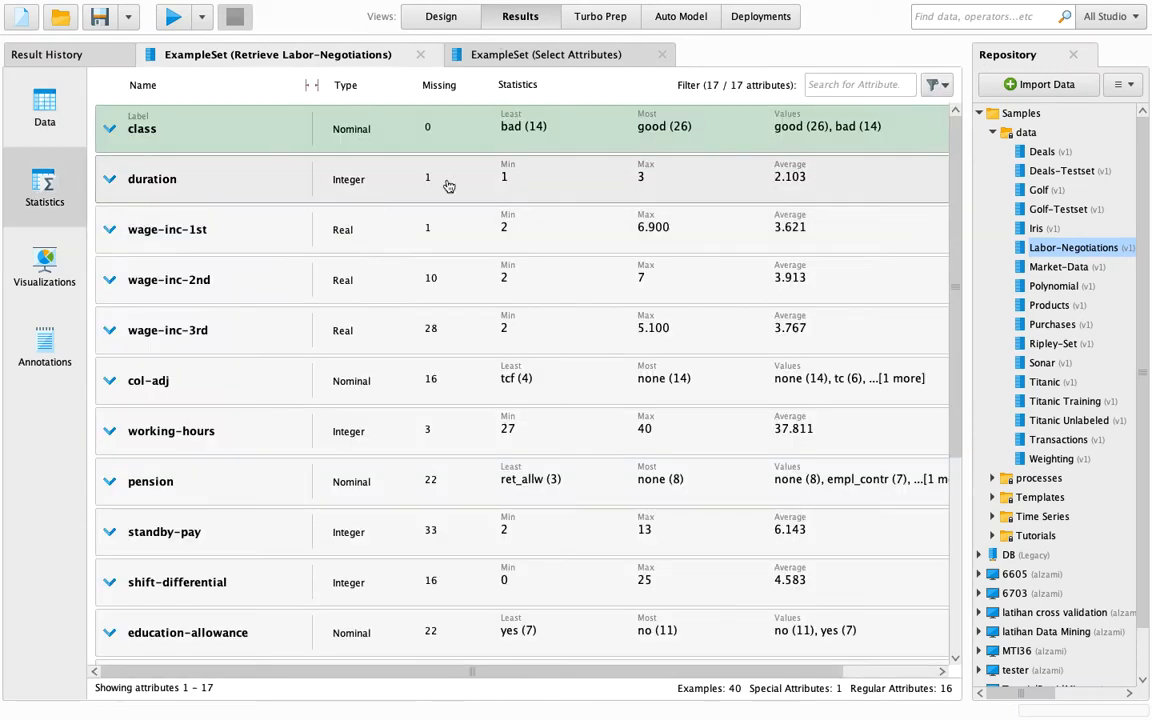
pyautogui.hotkey('ctrl', 'Left')
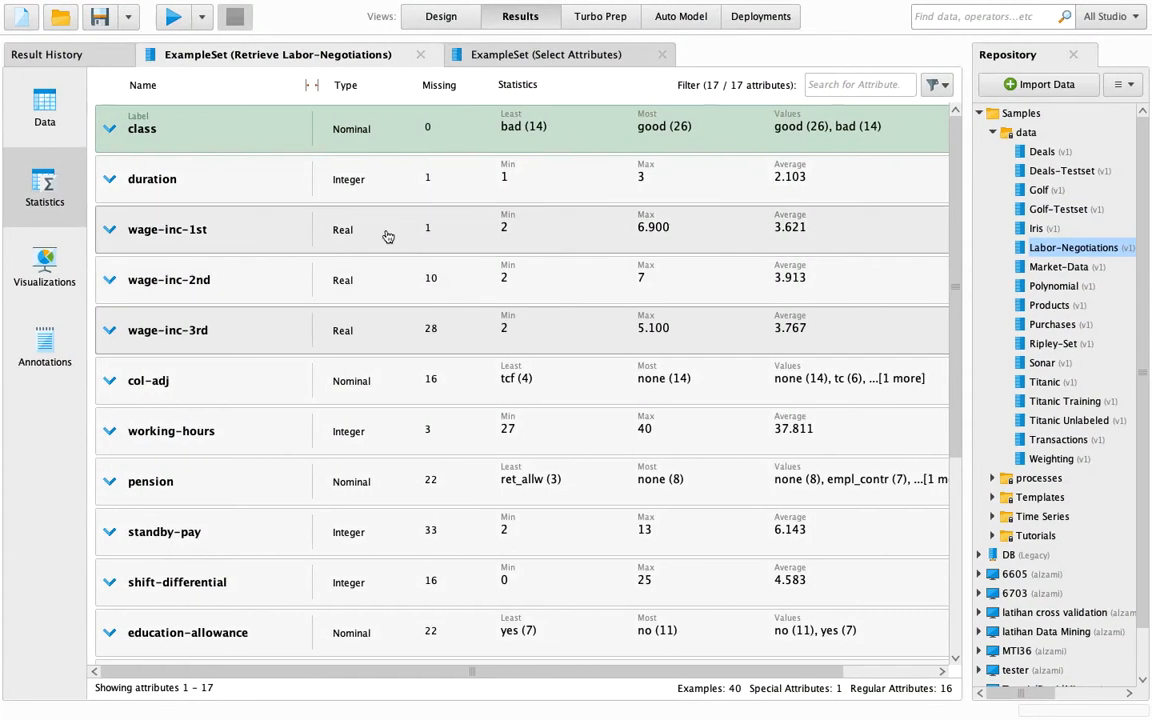
pyautogui.scroll(-5, 380, 475)
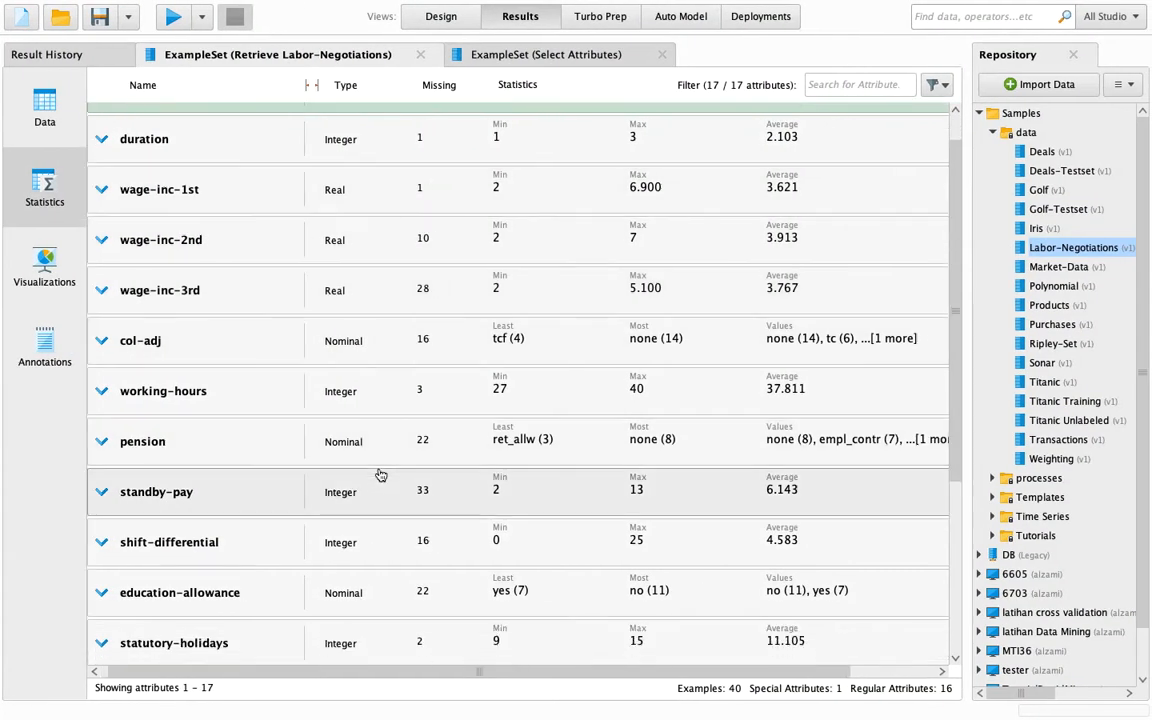
pyautogui.scroll(-1, 380, 475)
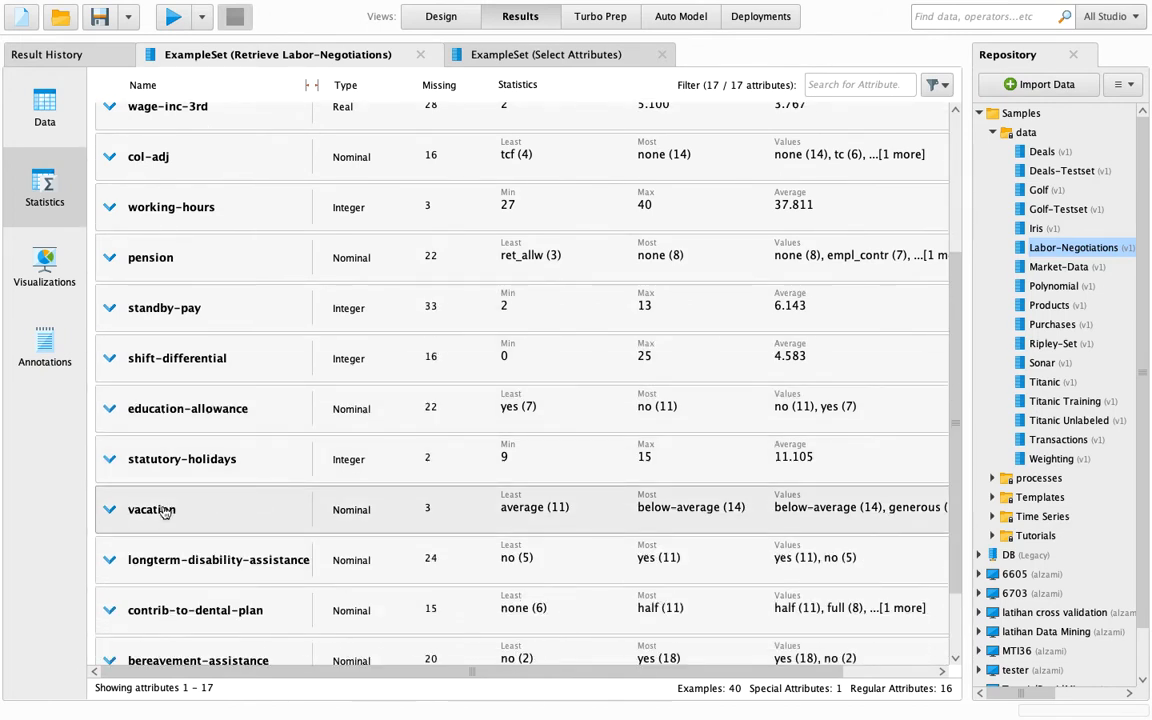
# - Expand the vacation attribute's statistics and open its visualization to inspect the count of the generous category
pyautogui.click(160, 514)
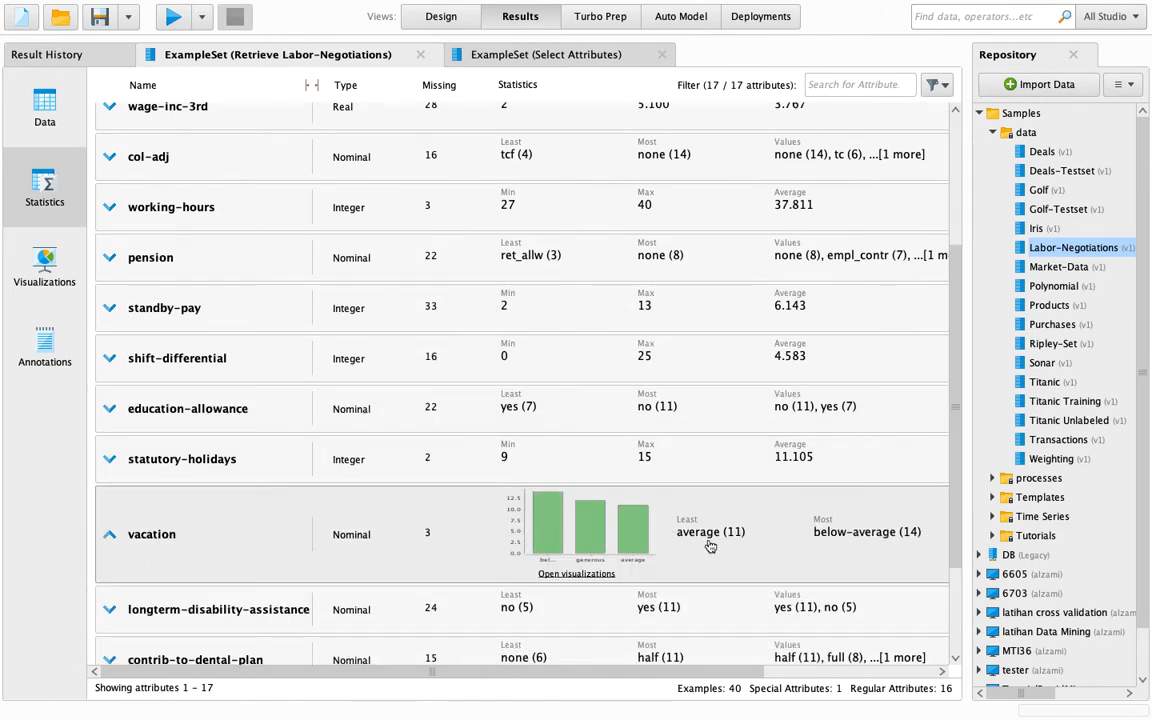
pyautogui.click(546, 572)
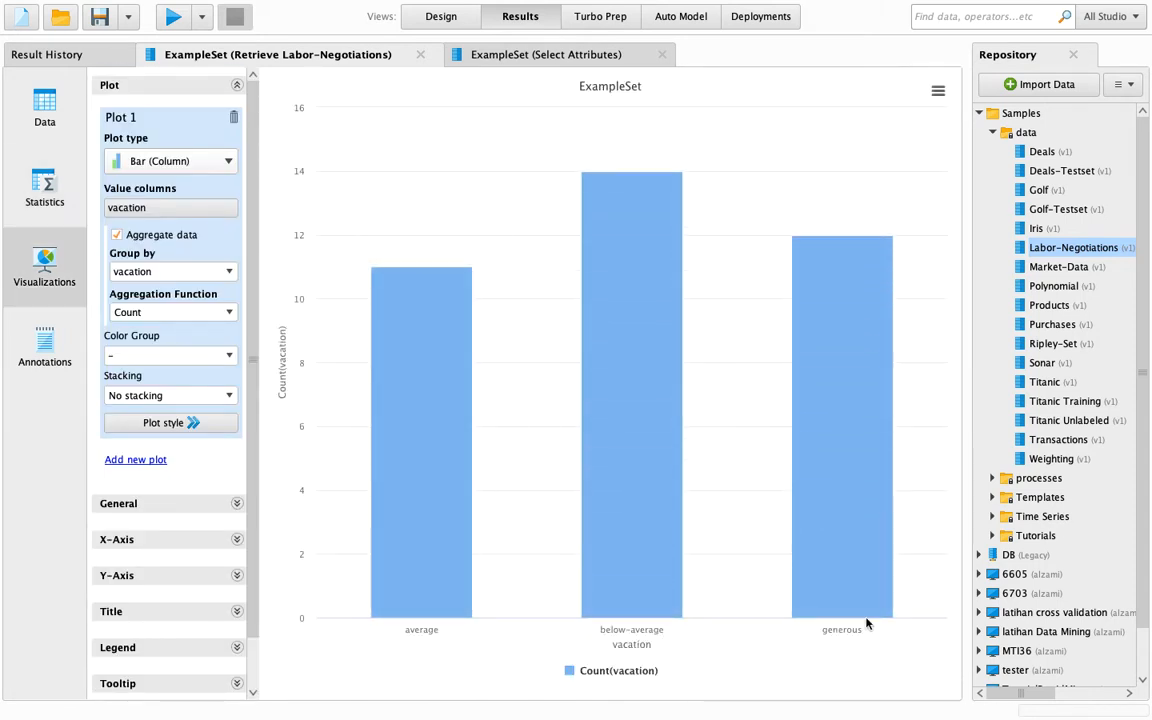
pyautogui.moveTo(815, 621)
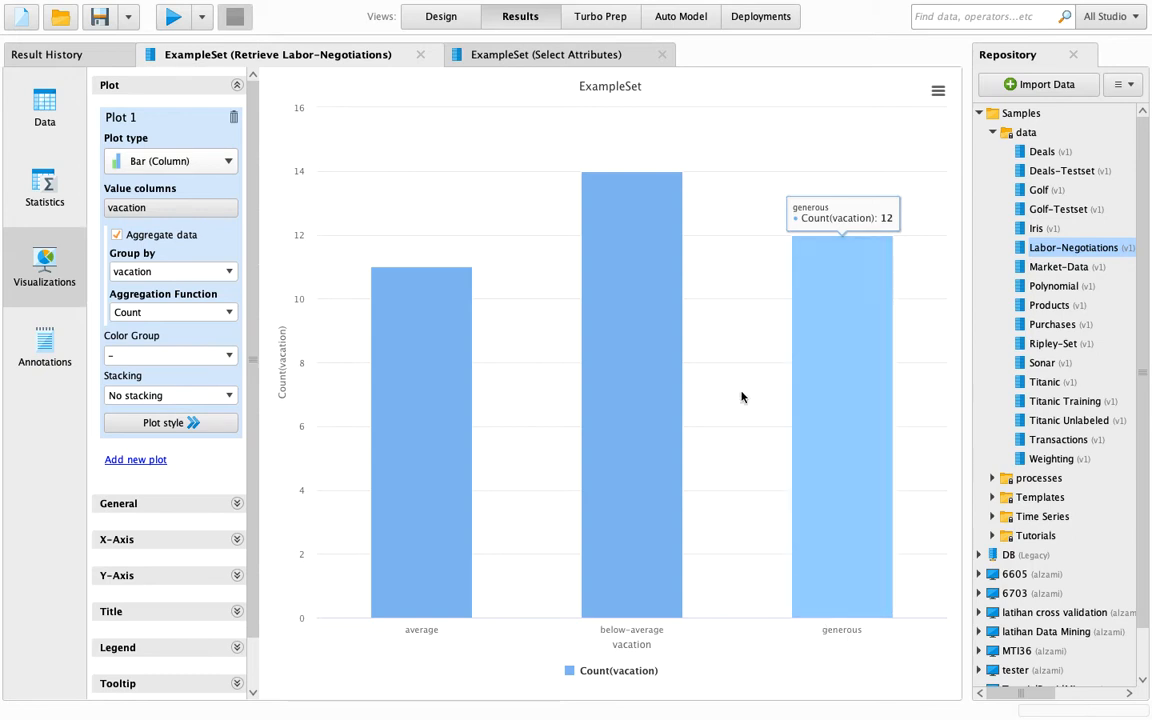
# - Add the Replace operator to the process between Select Attributes and the first result port
pyautogui.click(416, 16)
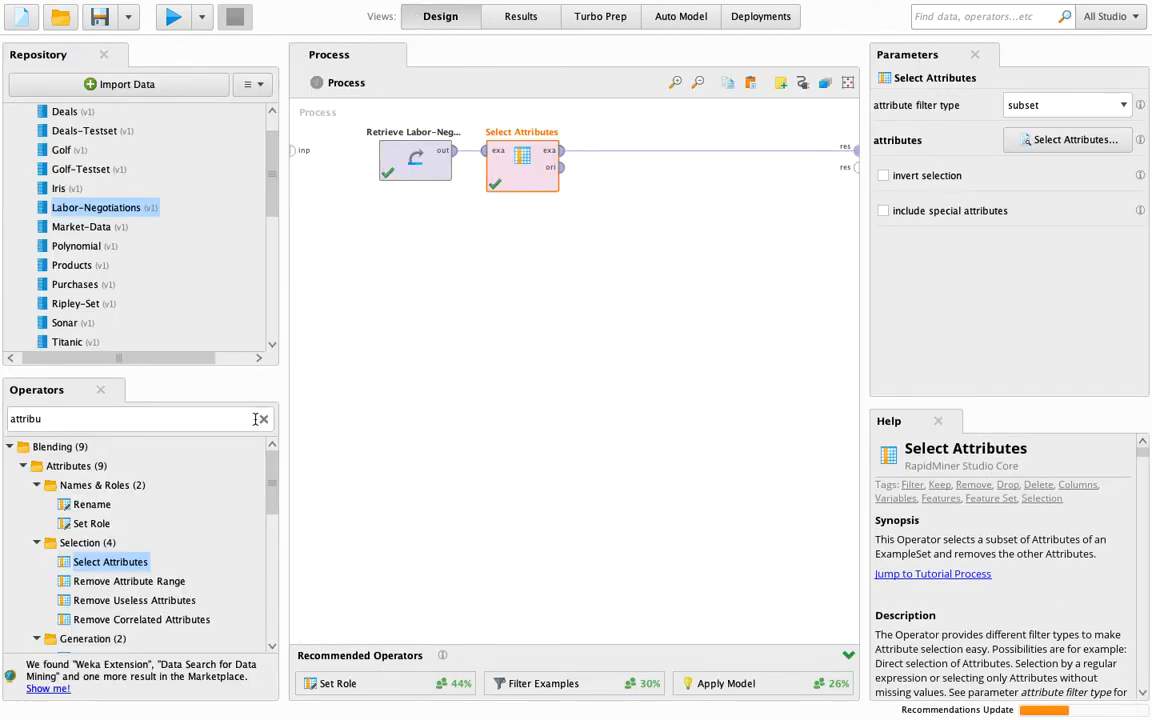
pyautogui.click(231, 419)
pyautogui.write('re')
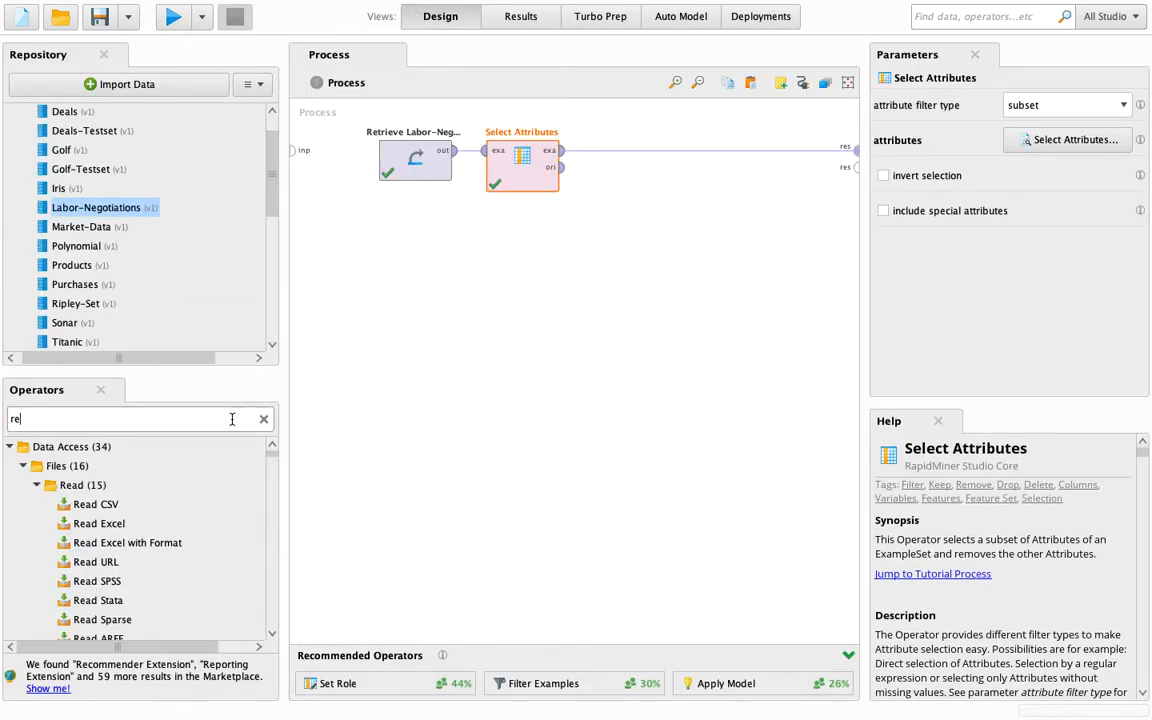
pyautogui.write('place')
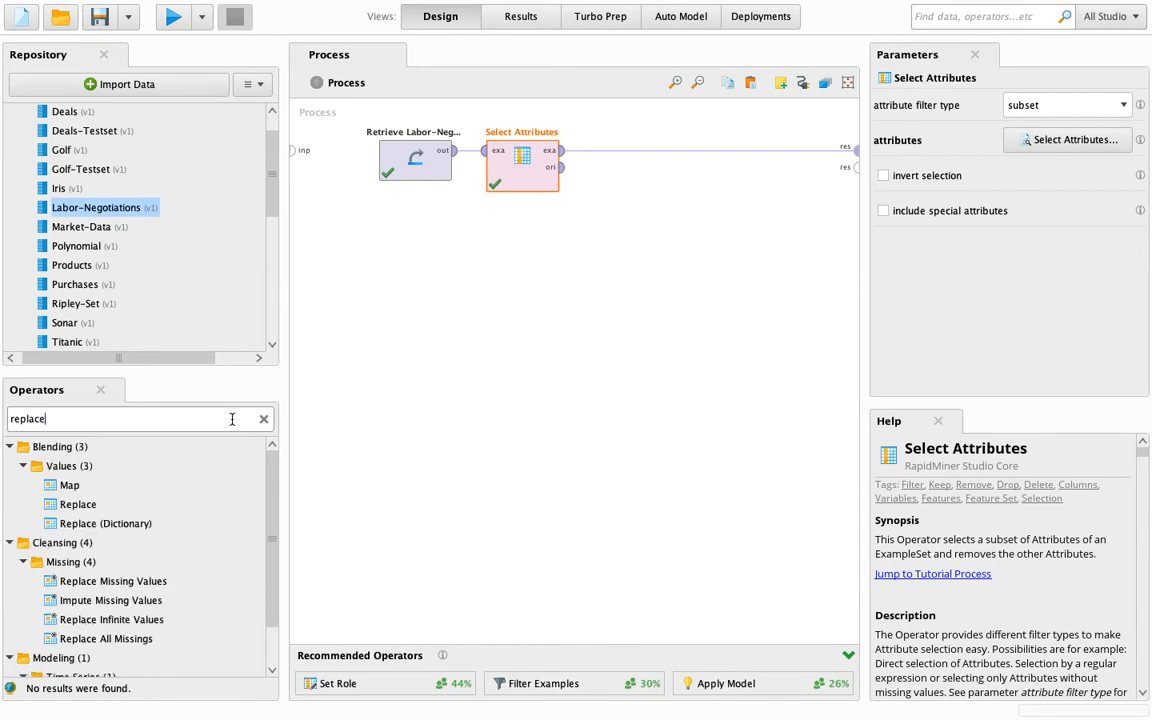
pyautogui.moveTo(61, 466); pyautogui.dragTo(662, 158)
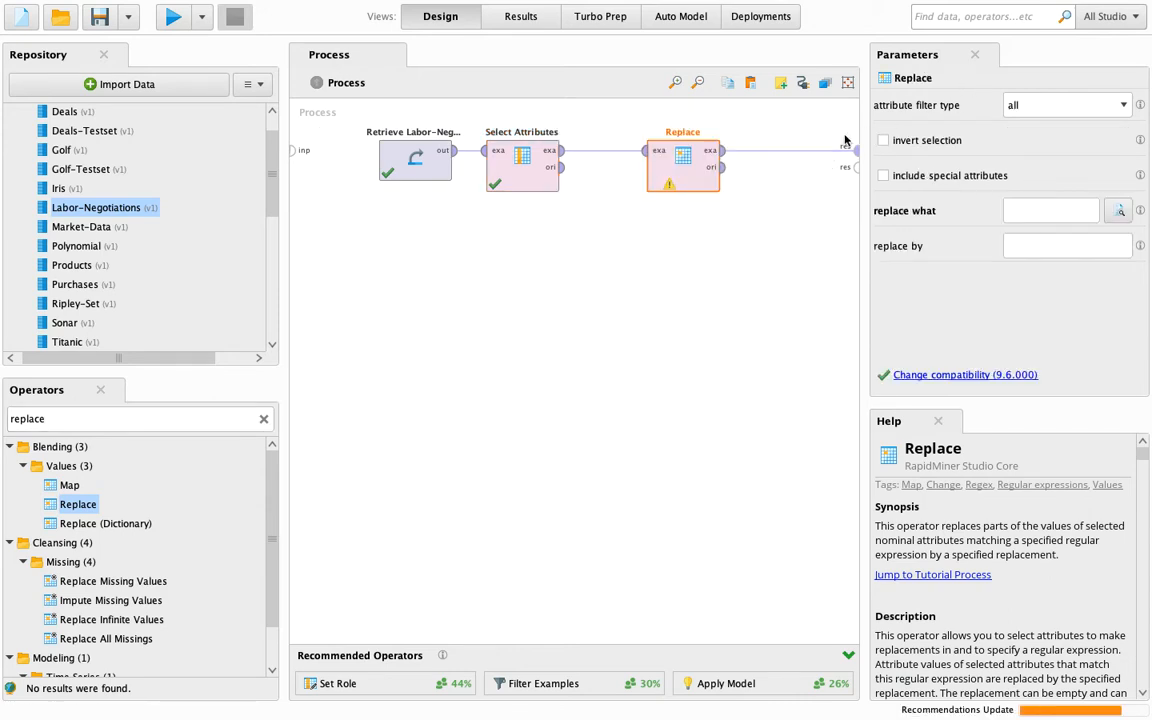
# - Restrict the Replace operator to a single attribute and choose vacation
pyautogui.click(1045, 106)
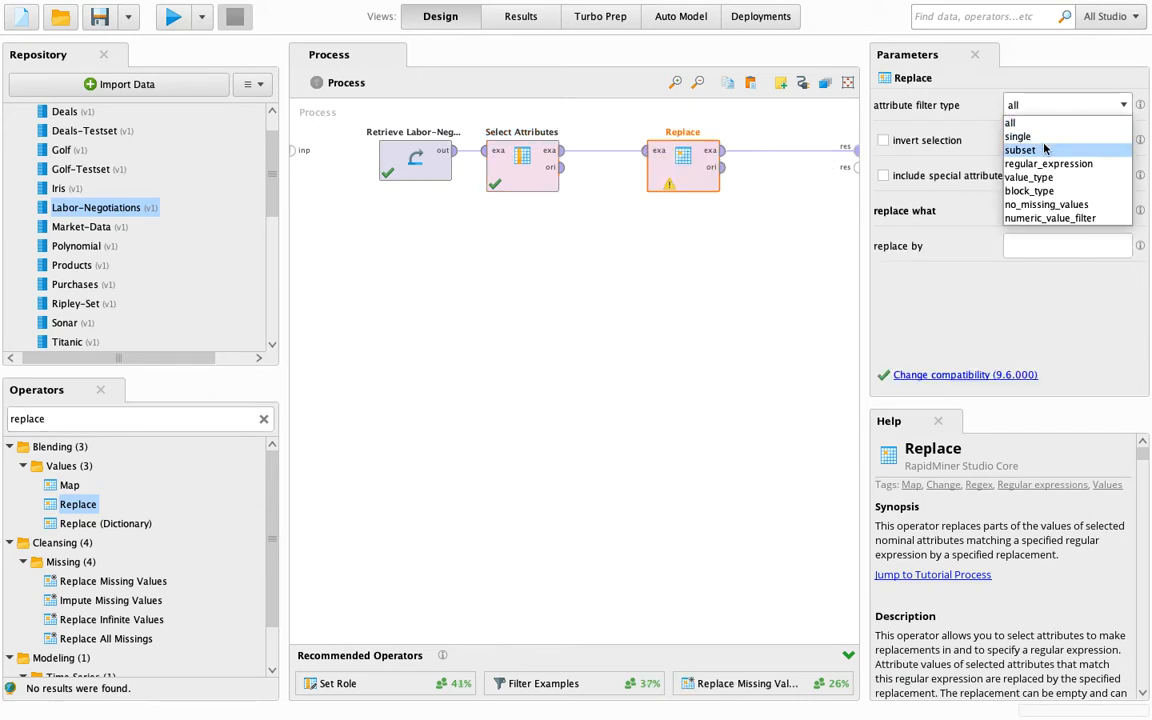
pyautogui.click(1043, 137)
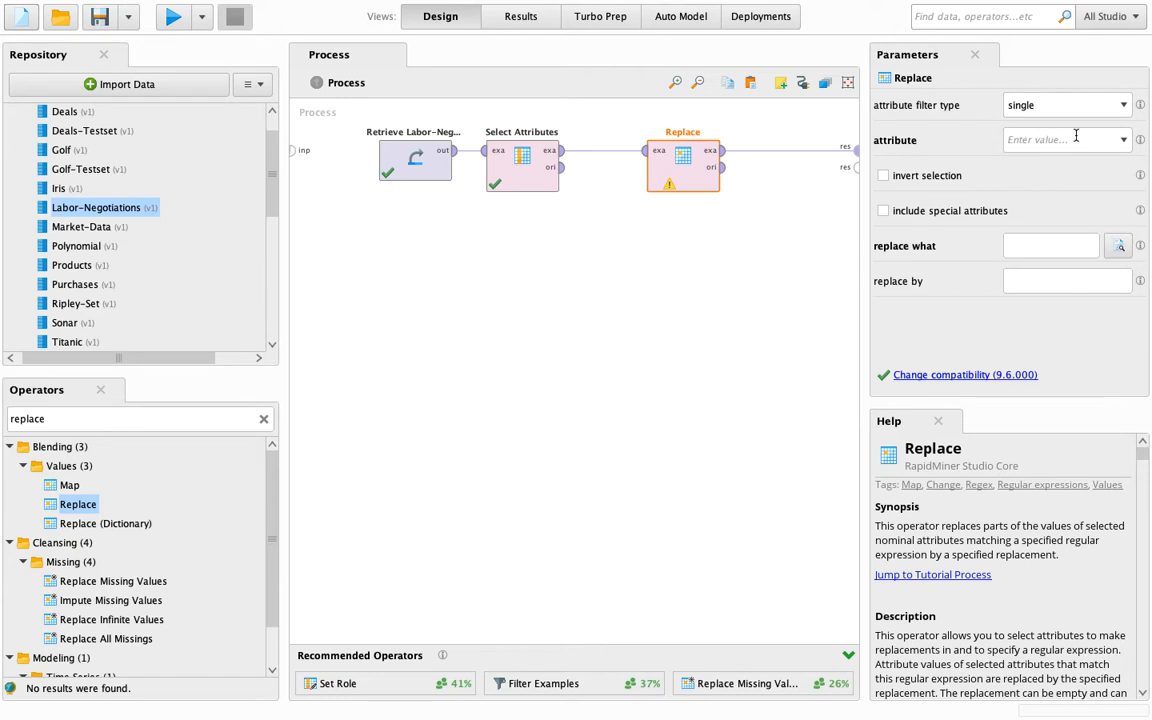
pyautogui.click(1121, 141)
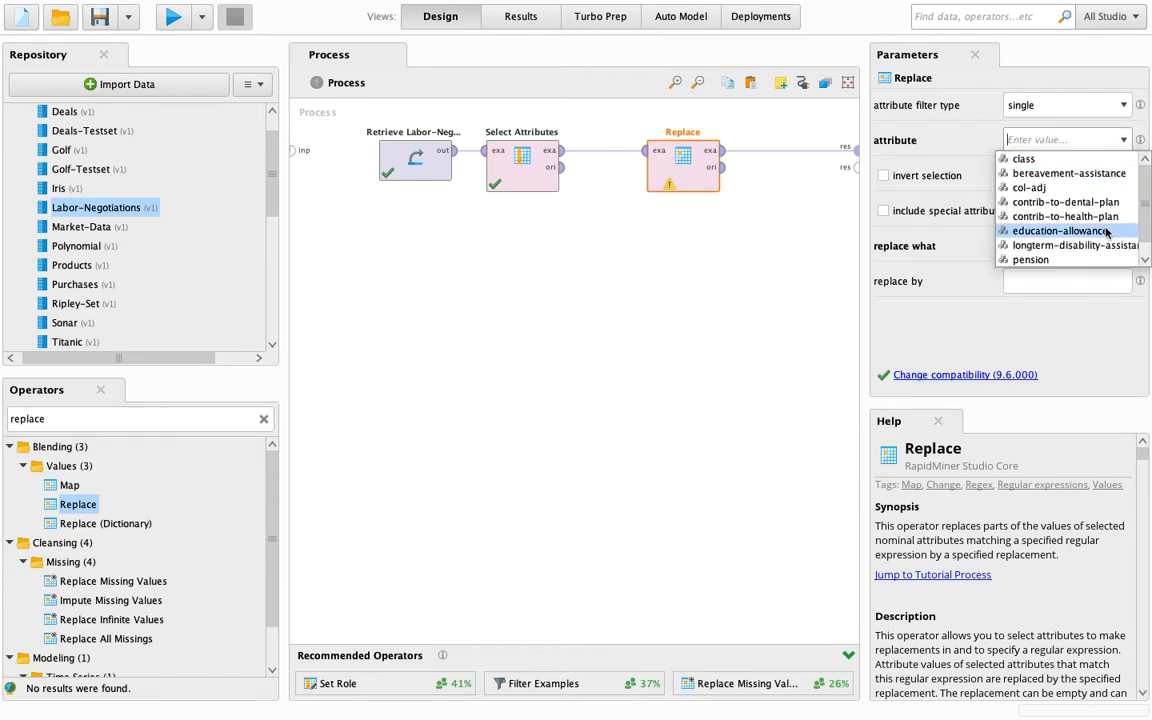
pyautogui.scroll(-1, 1134, 240)
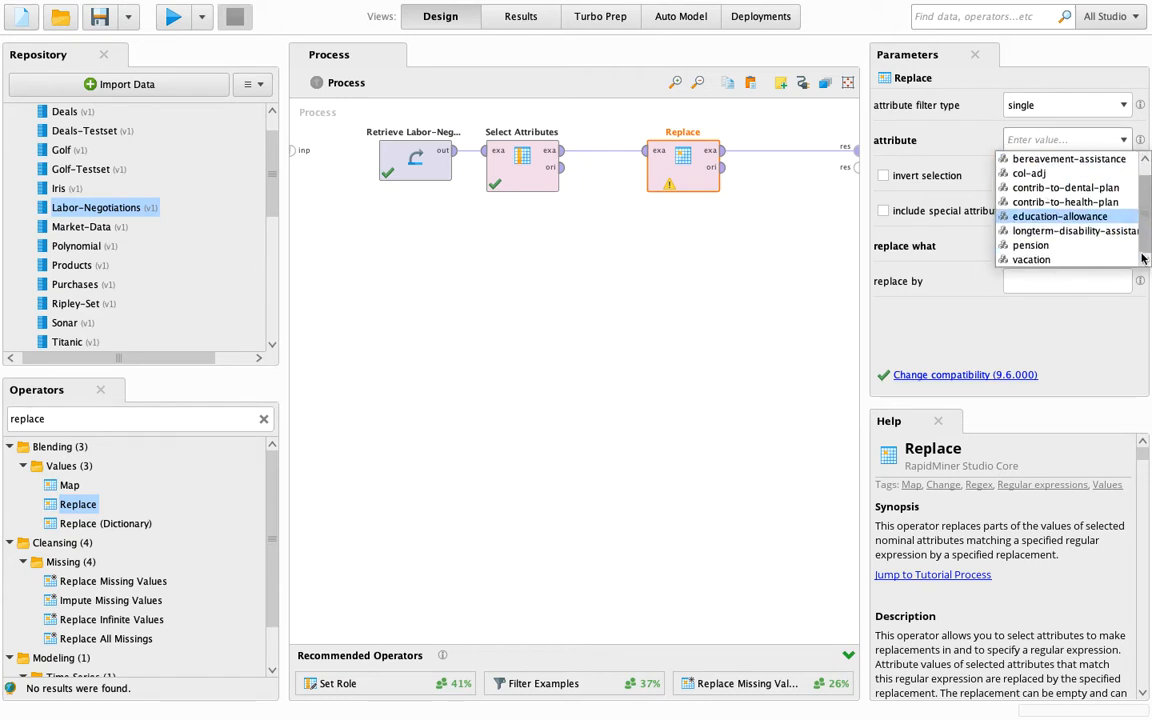
pyautogui.click(1113, 259)
# - Configure Replace to change generous to lavish and run the process
pyautogui.click(1037, 250)
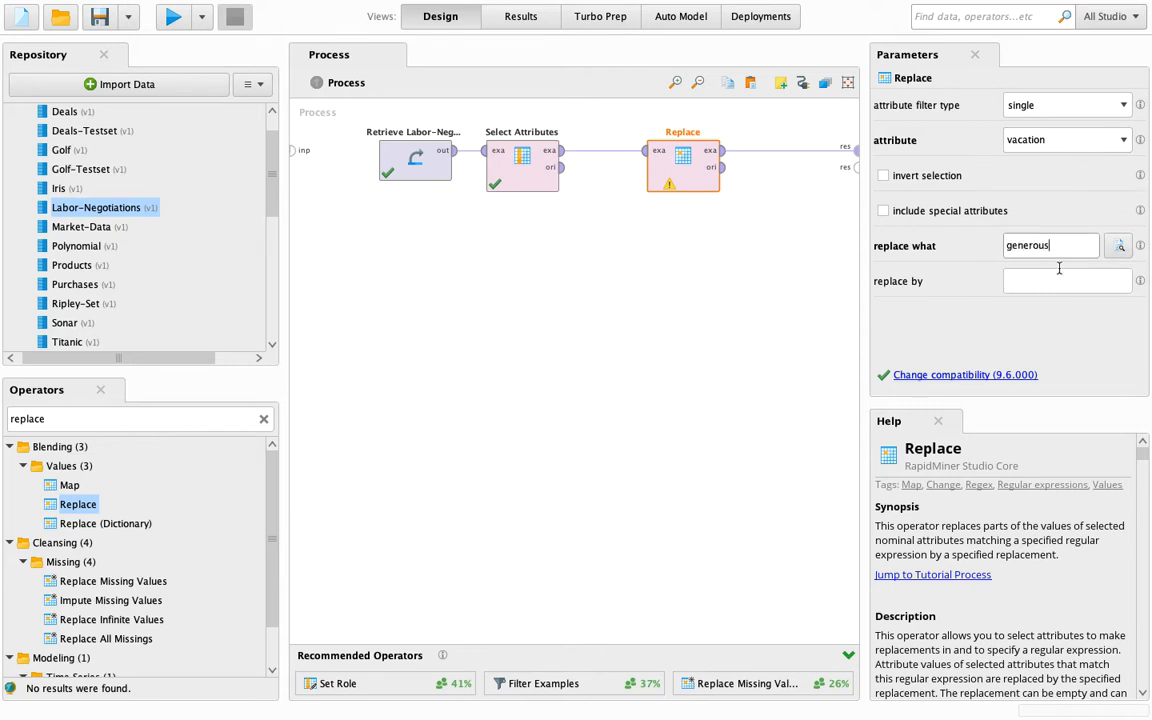
pyautogui.write('generous')
pyautogui.click(1056, 286)
pyautogui.write('lav')
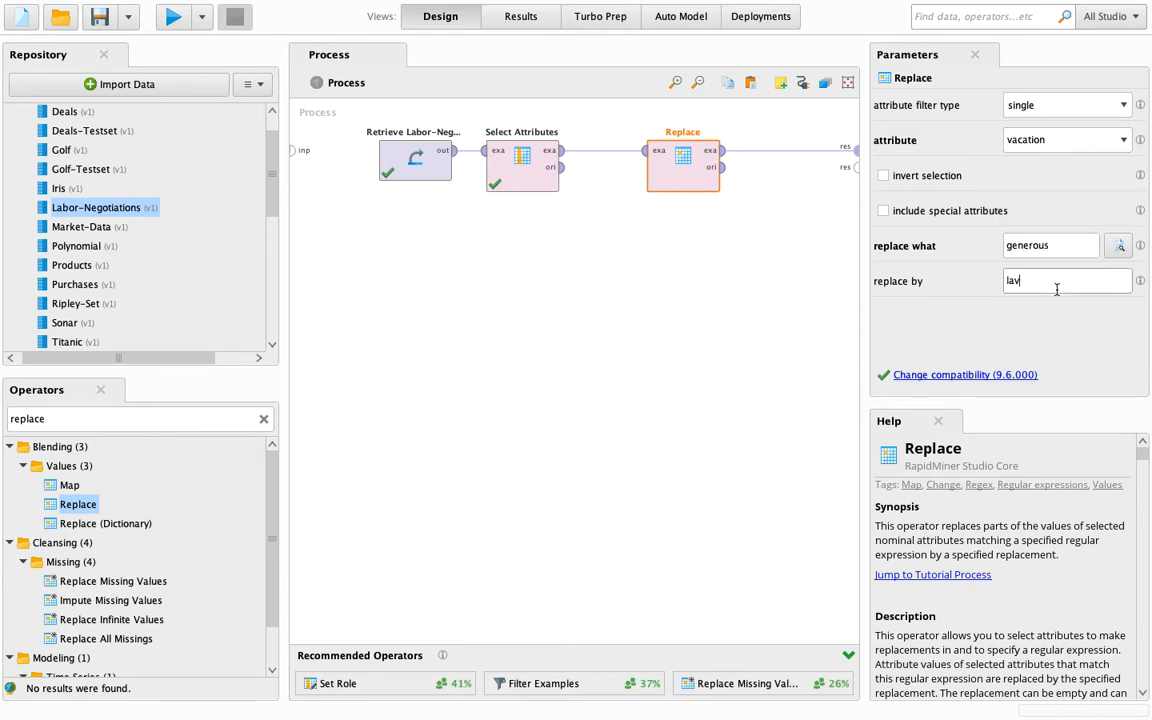
pyautogui.write('ish')
pyautogui.click(171, 17)
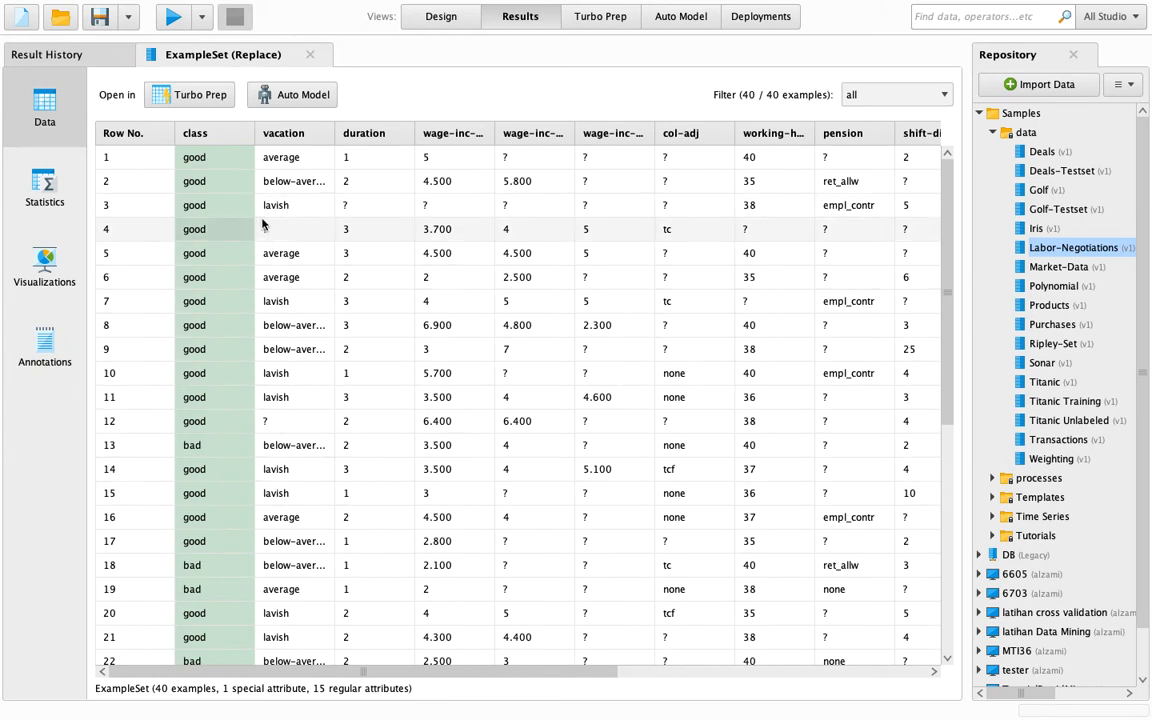
# - Connect the ori output of Replace to the second result port and run the process to output the unreplaced data too
pyautogui.click(425, 18)
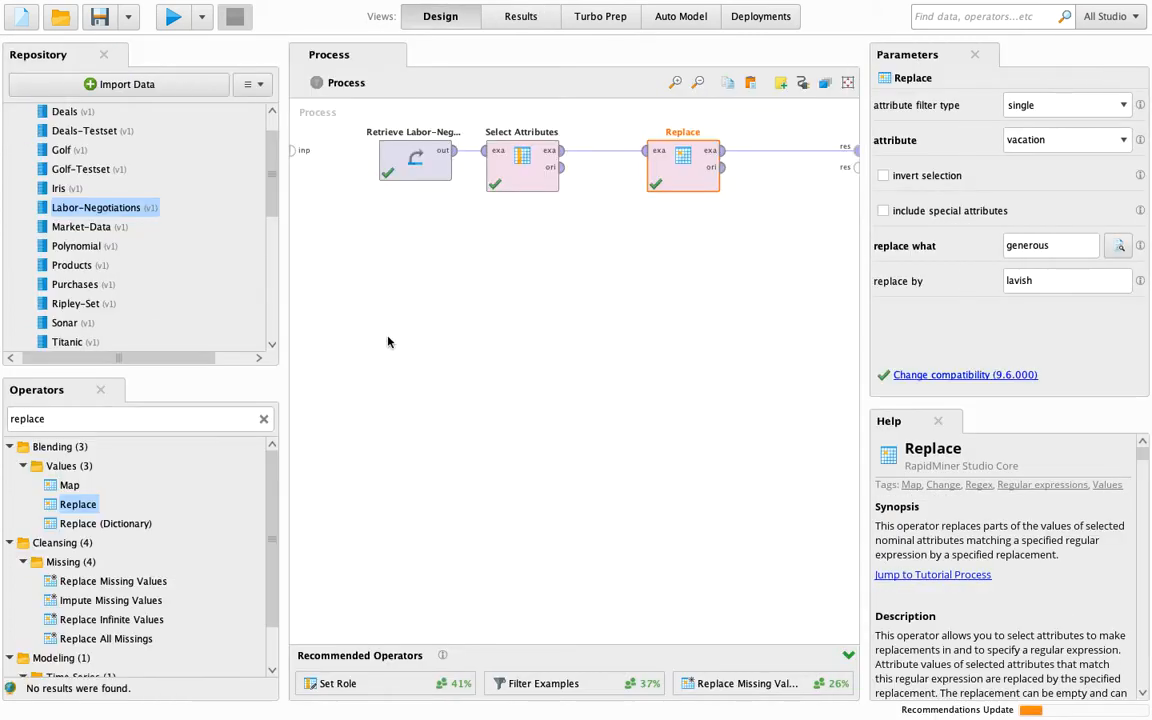
pyautogui.click(724, 168)
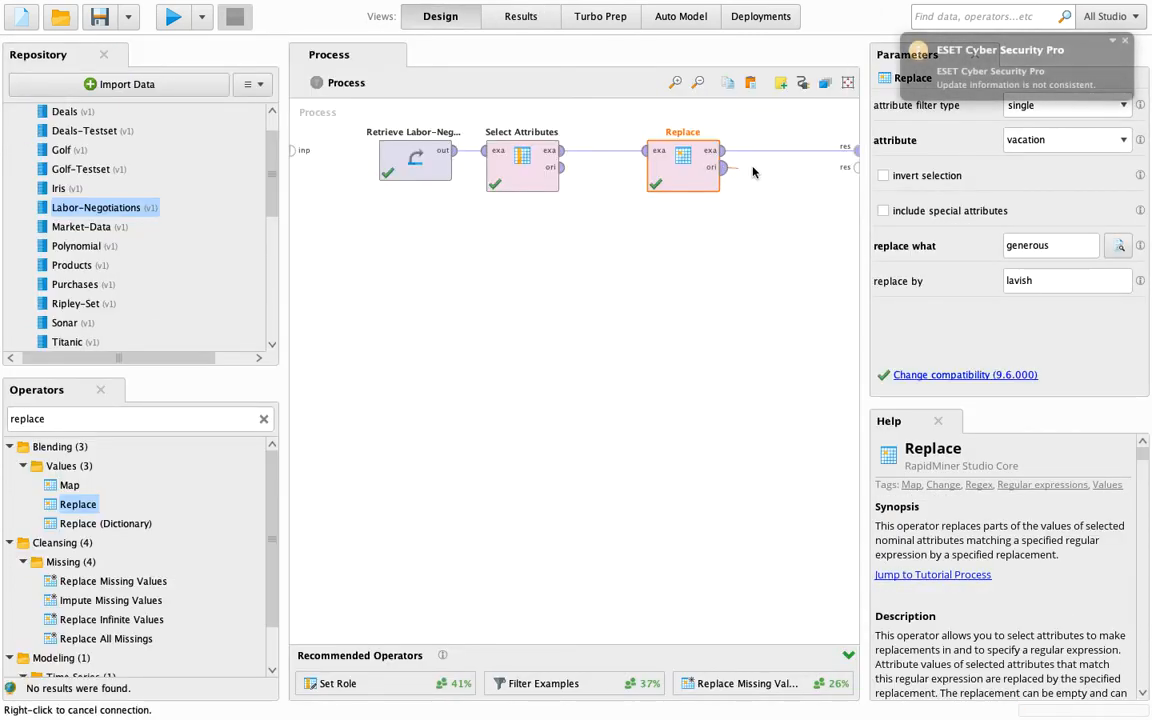
pyautogui.click(853, 167)
pyautogui.click(172, 17)
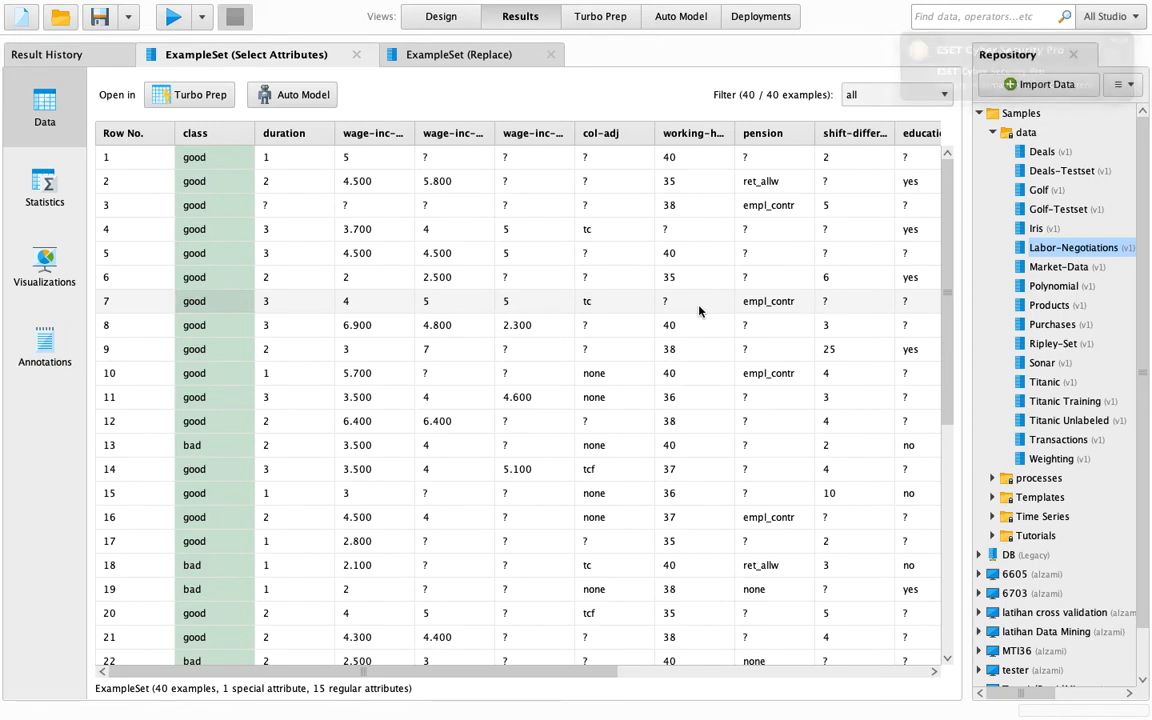
# - Compare the vacation values in the Select Attributes result with those in the Replace result
pyautogui.hscroll(5, 698, 310)
pyautogui.hscroll(1, 698, 310)
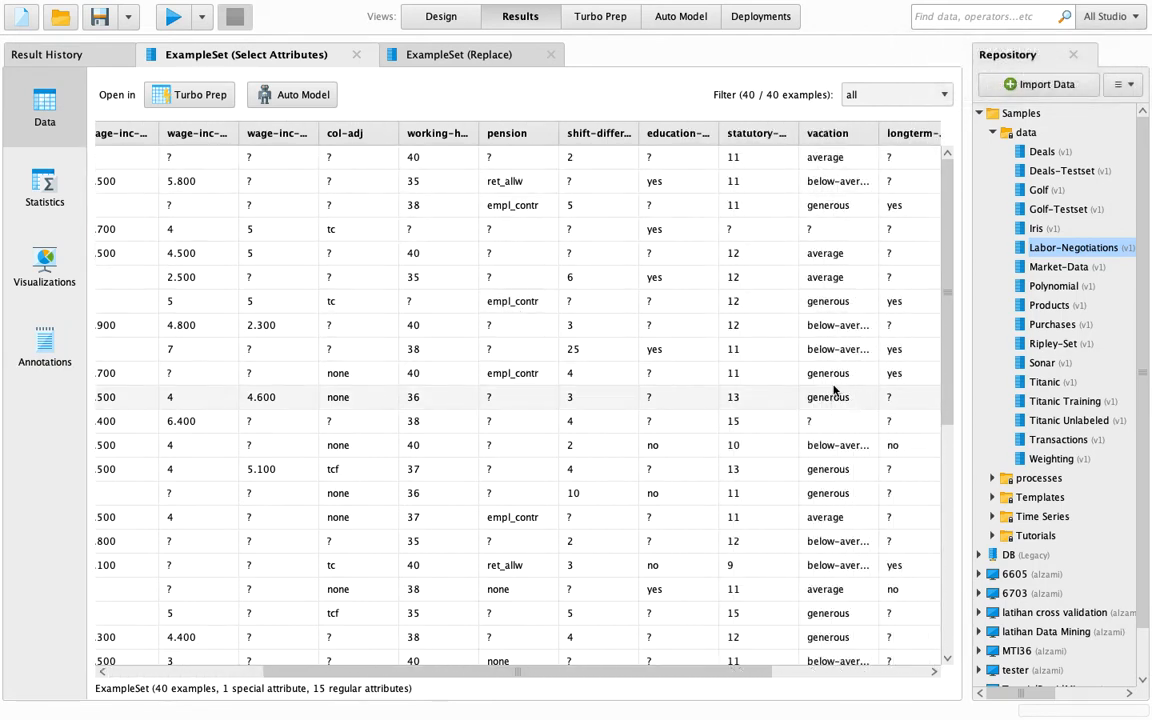
pyautogui.click(442, 53)
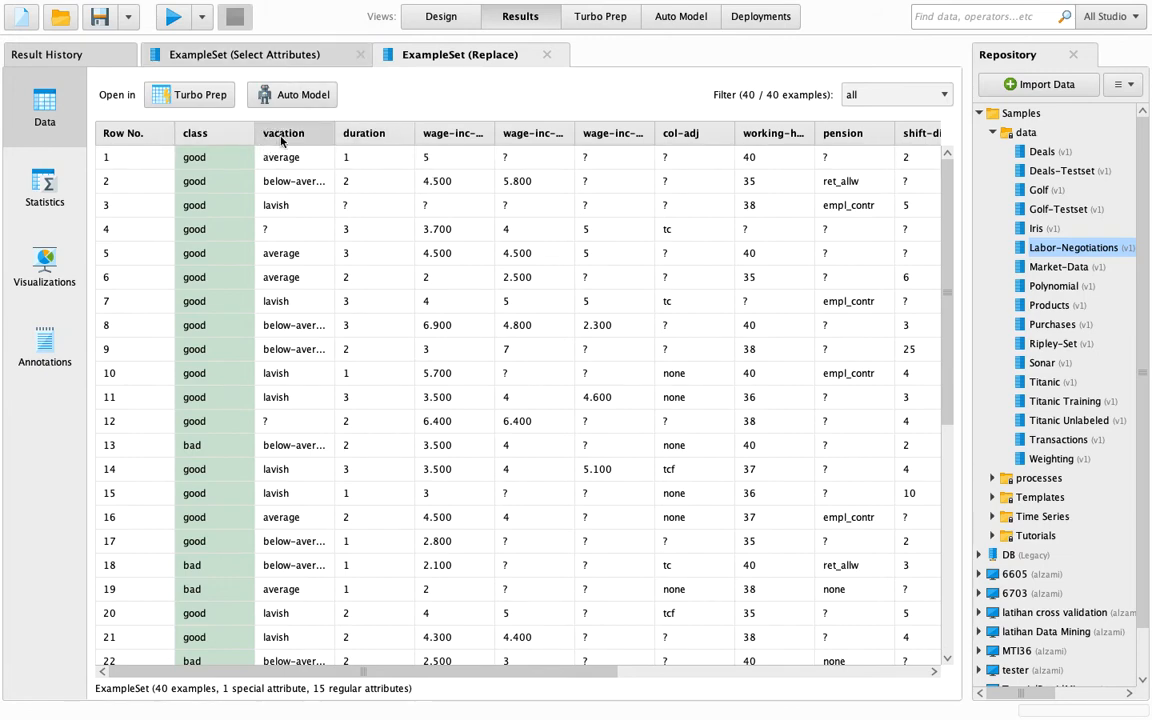
# - Remove the connection between the ori output of Replace and the second result port and rerun the process
pyautogui.click(424, 18)
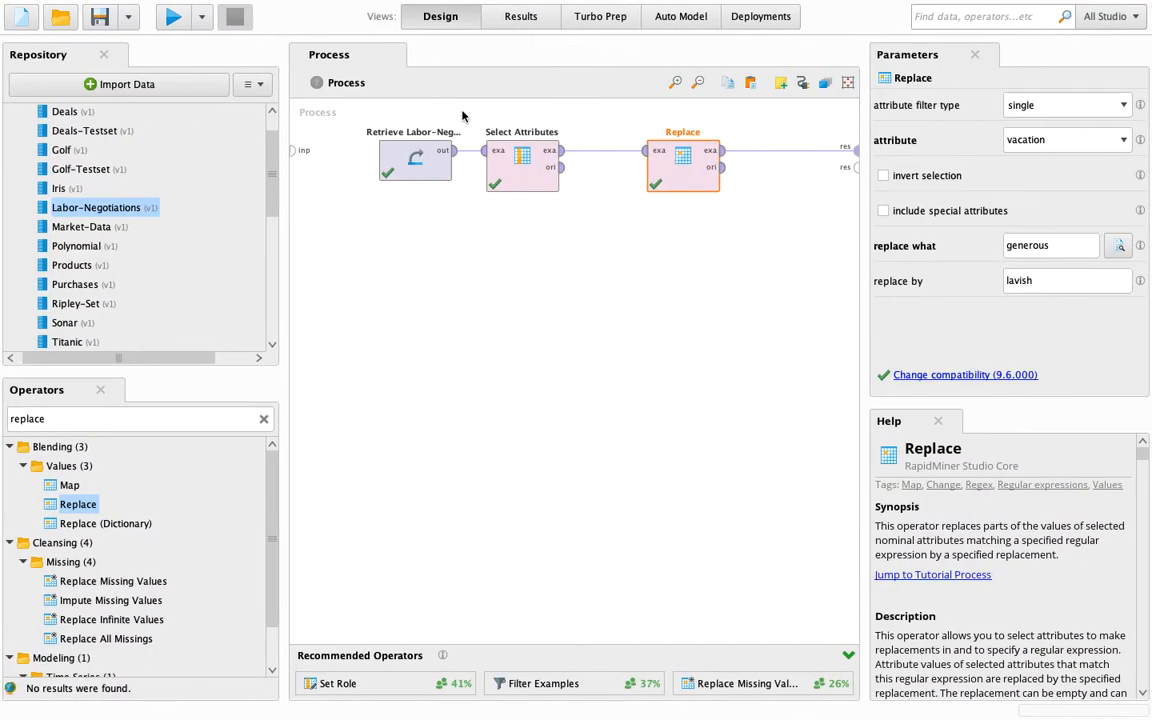
pyautogui.click(172, 16)
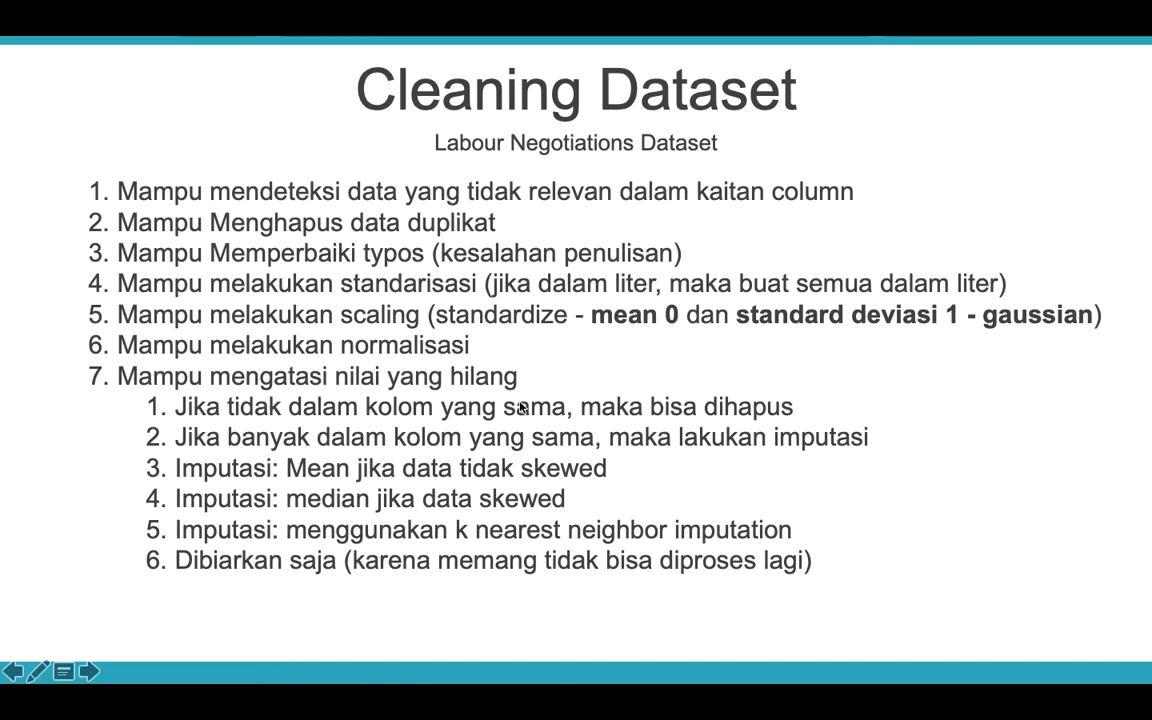
# - Review the missing values per attribute in the Replace result's statistics and return to its data table
pyautogui.hotkey('ctrl', 'Right')
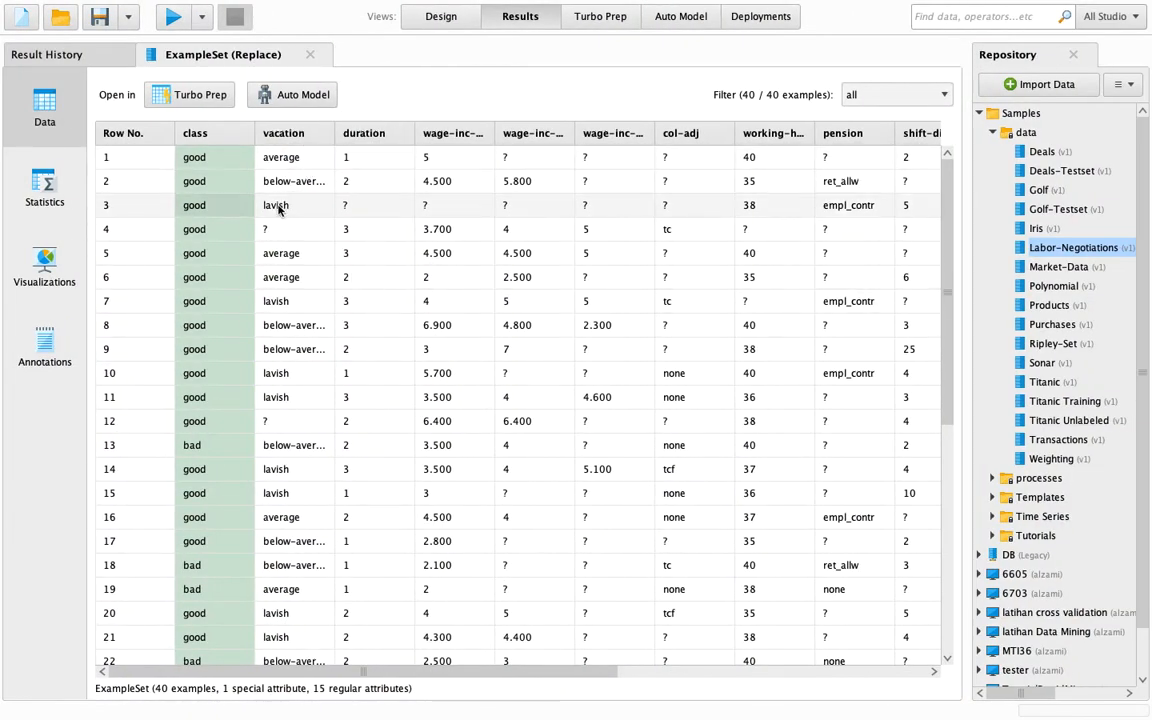
pyautogui.click(44, 186)
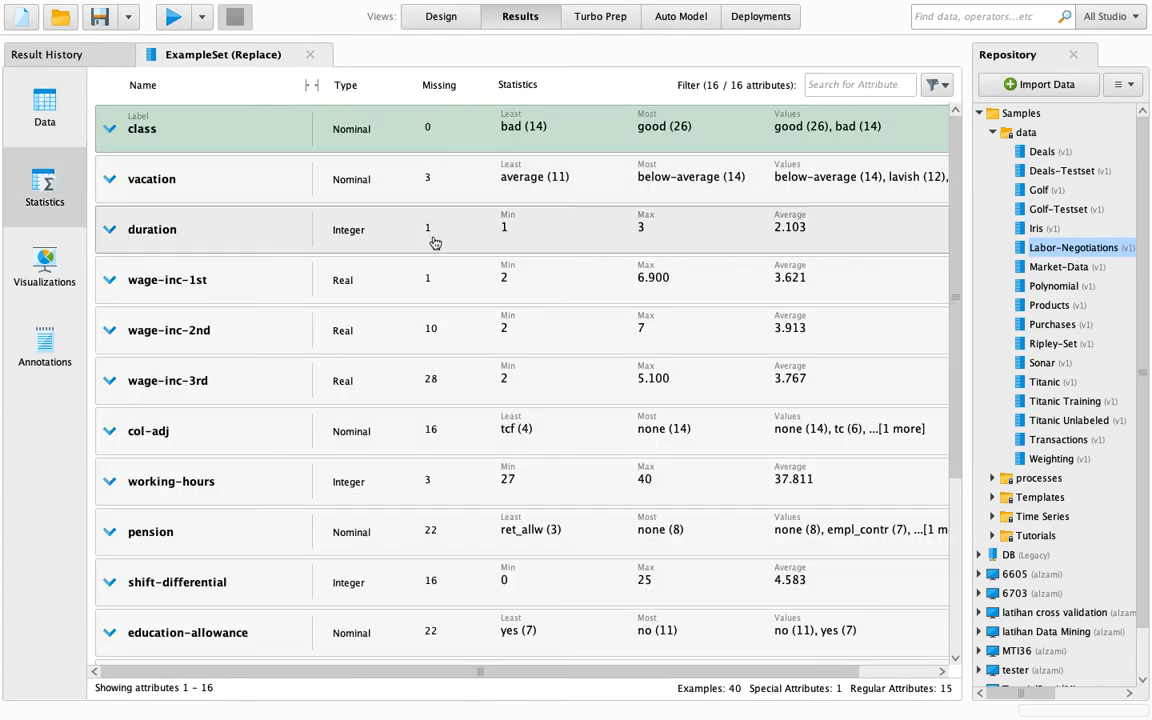
pyautogui.scroll(-5, 435, 240)
pyautogui.scroll(5, 435, 242)
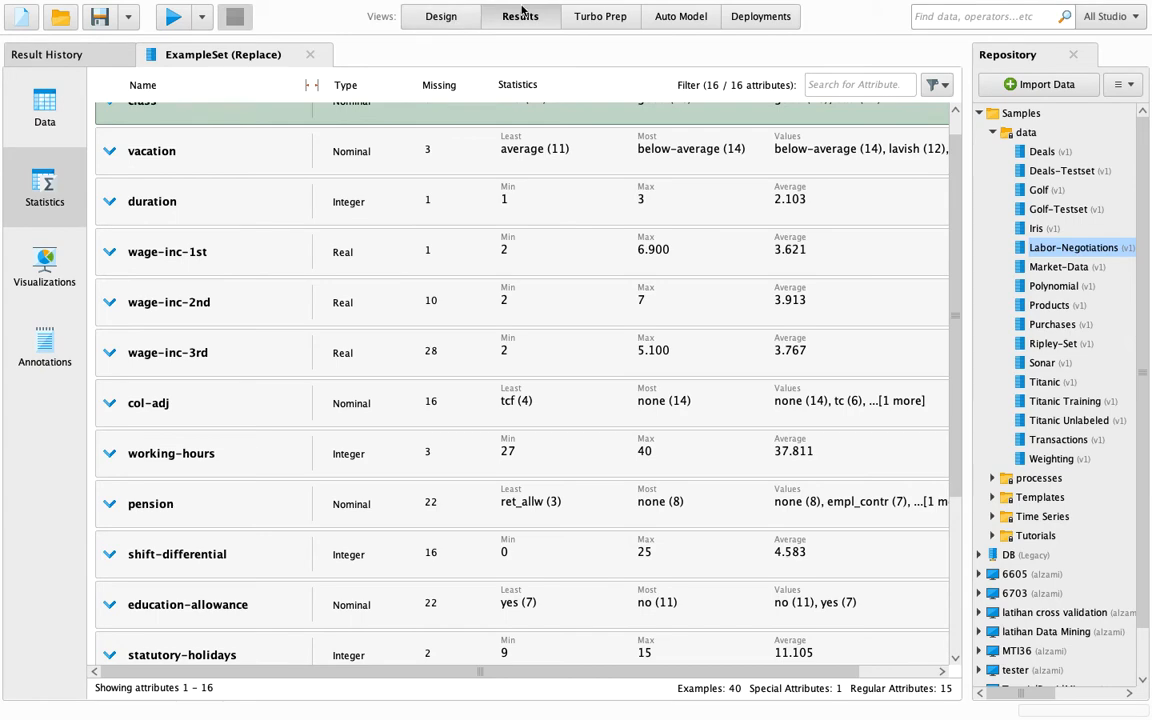
pyautogui.click(41, 115)
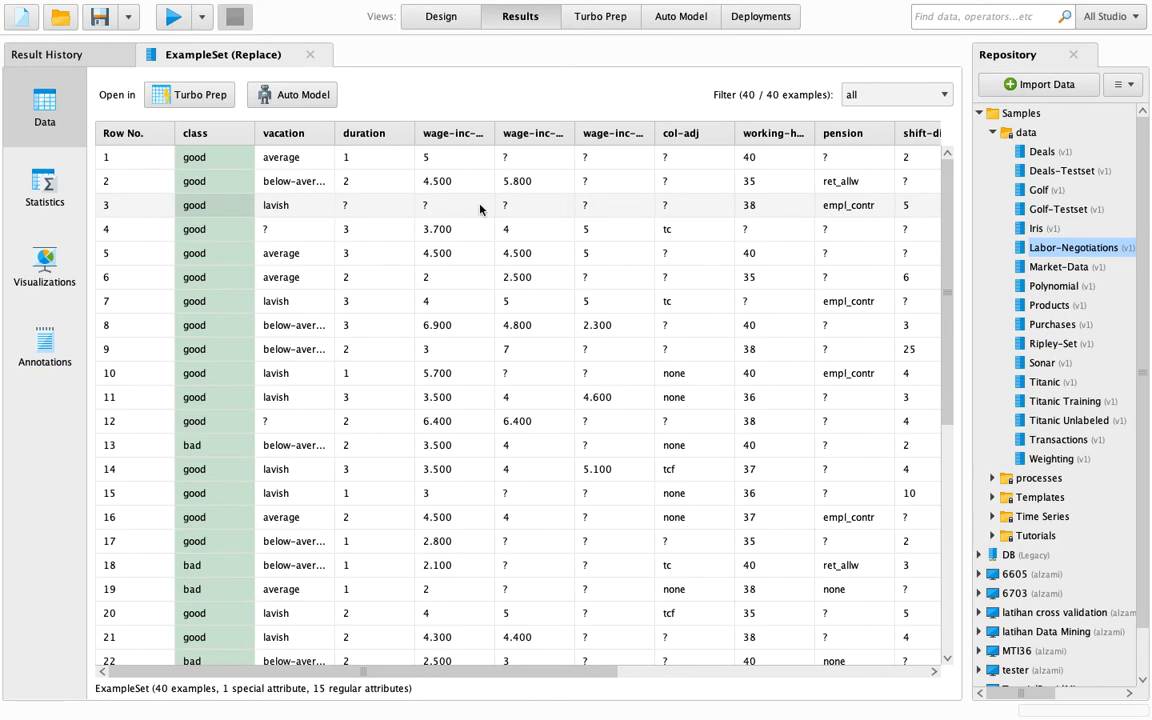
# - Compare the missing values in the Replace result's data and statistics with the missing-value guidelines on the Cleaning Dataset slide
pyautogui.hotkey('ctrl', 'Left')
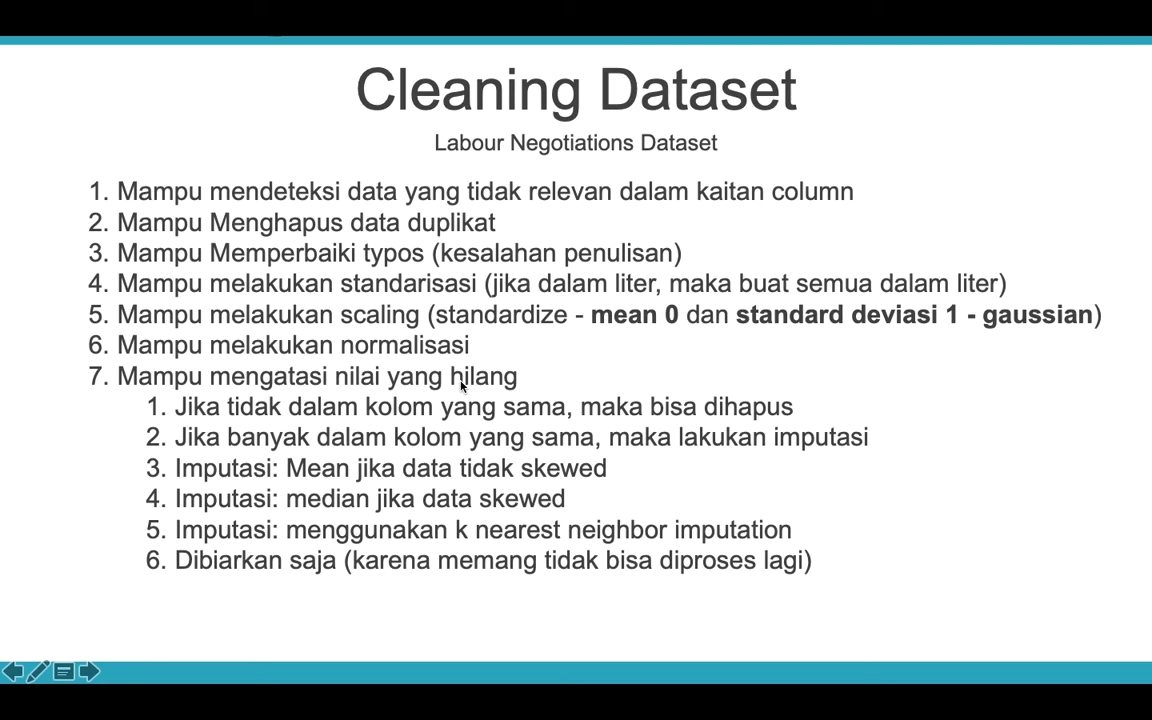
pyautogui.hotkey('ctrl', 'Right')
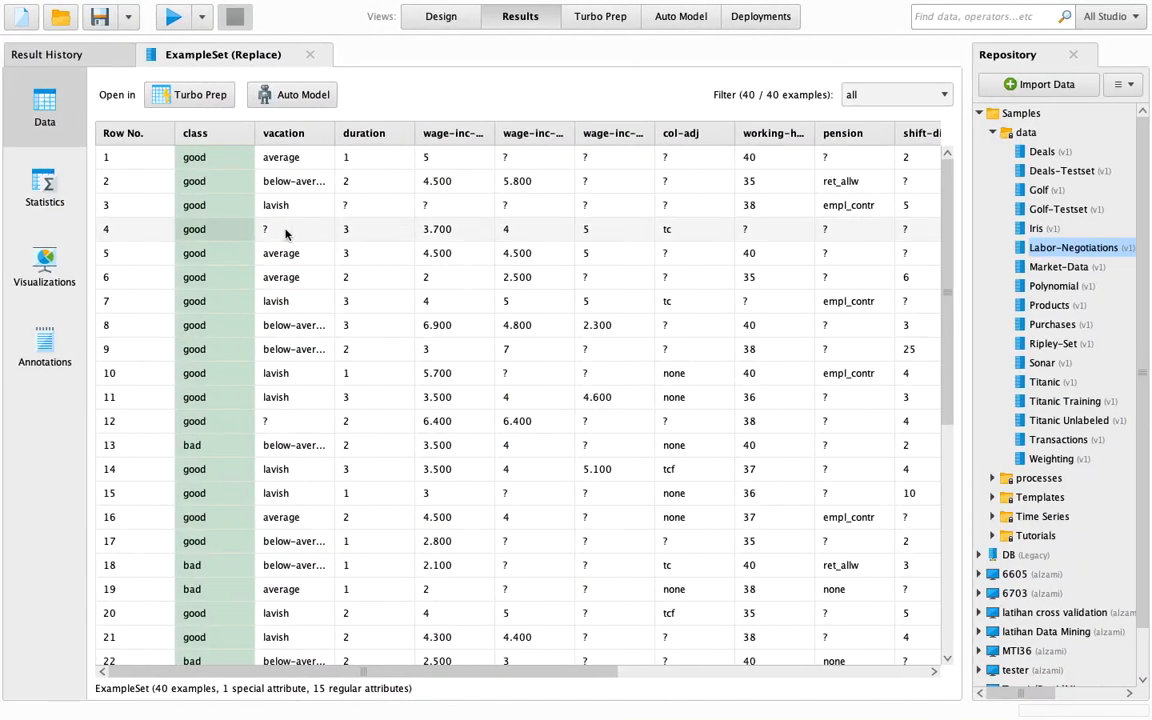
pyautogui.scroll(-6, 285, 233)
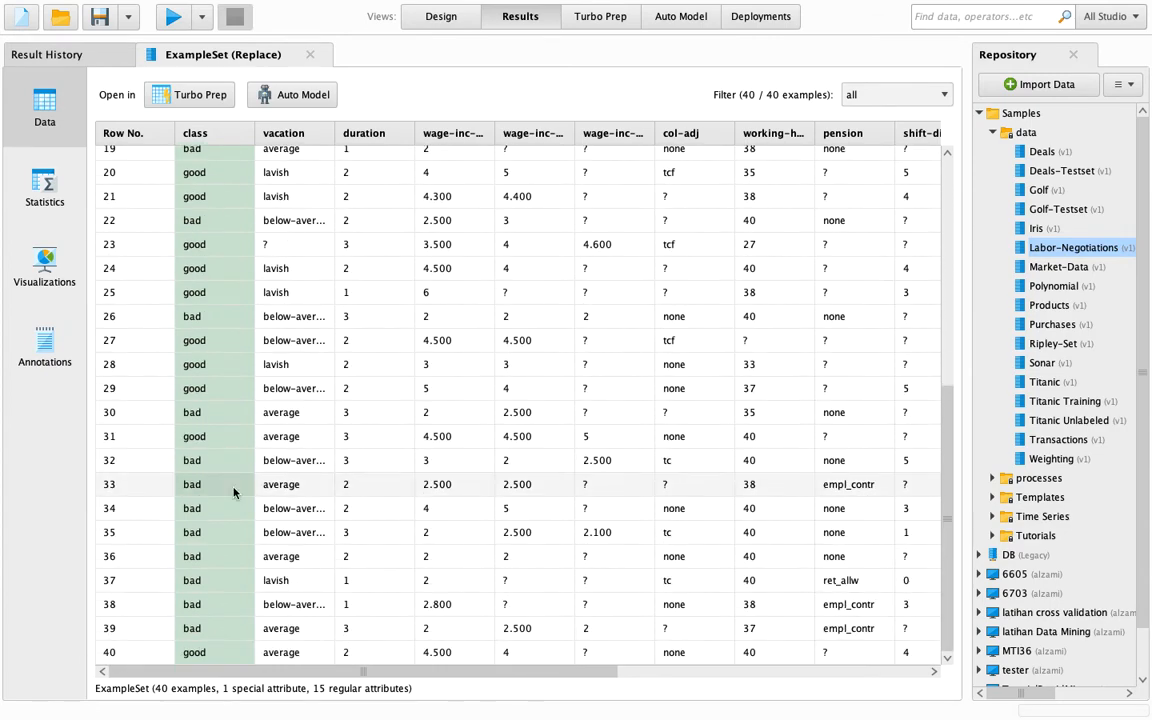
pyautogui.scroll(6, 334, 406)
pyautogui.hotkey('ctrl', 'Left')
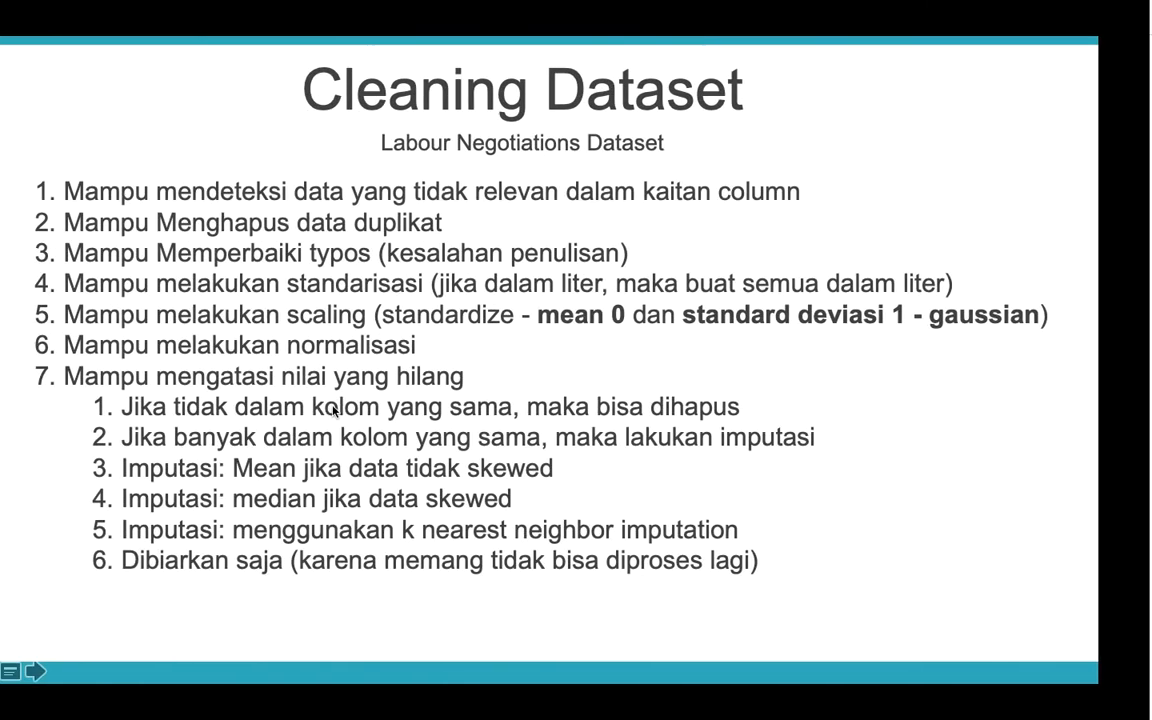
pyautogui.hotkey('ctrl', 'Right')
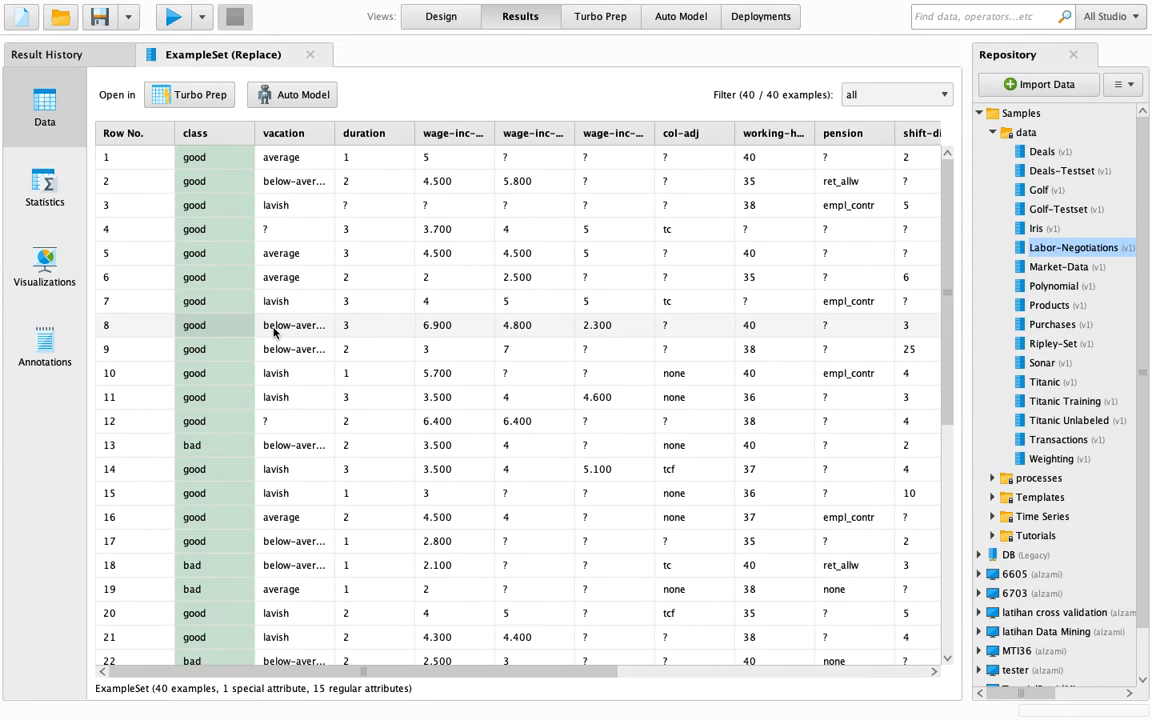
pyautogui.hotkey('ctrl', 'Left')
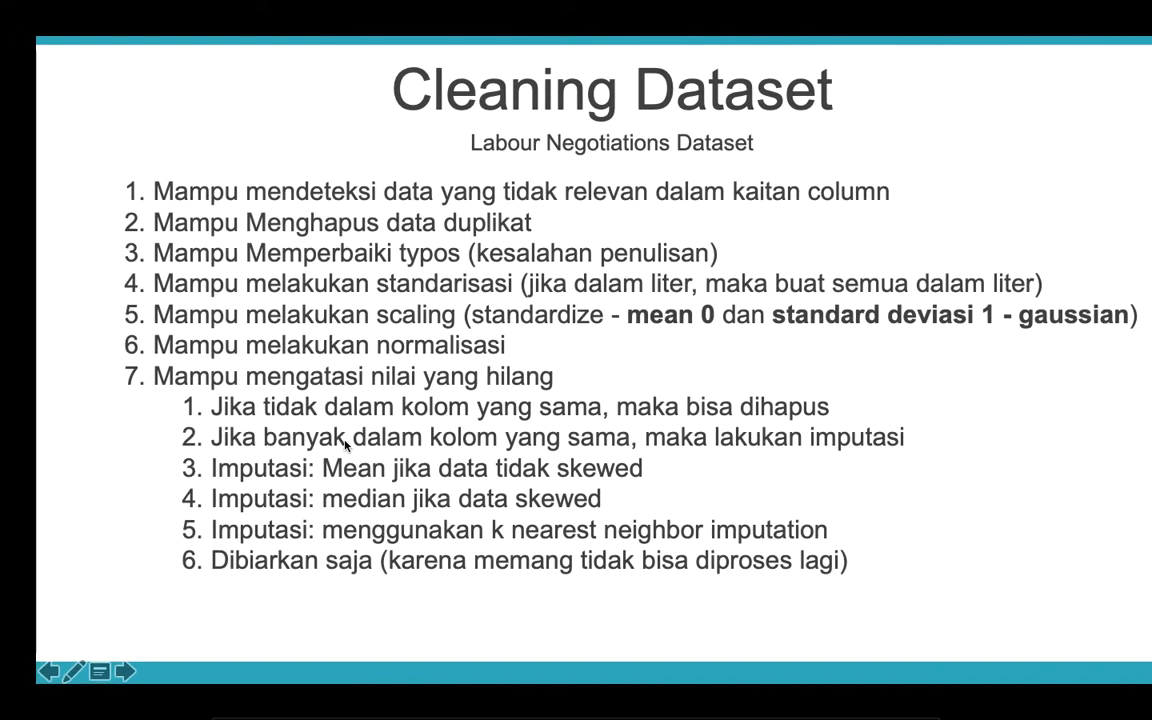
pyautogui.hotkey('ctrl', 'Right')
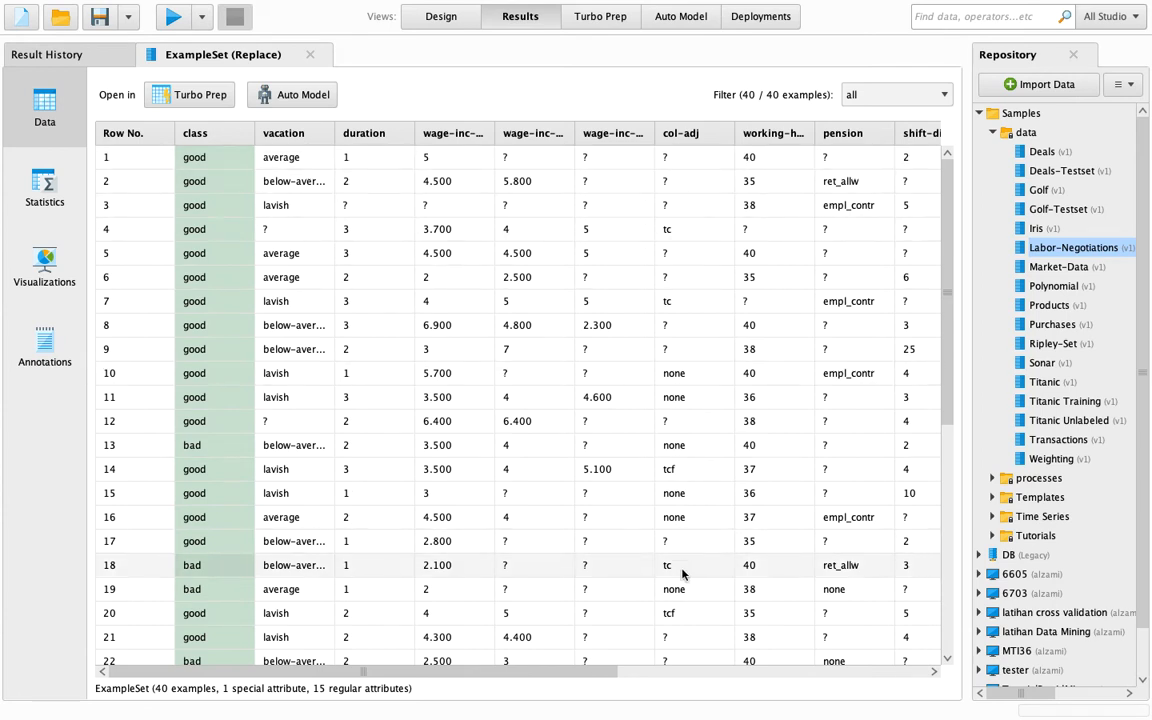
pyautogui.click(47, 165)
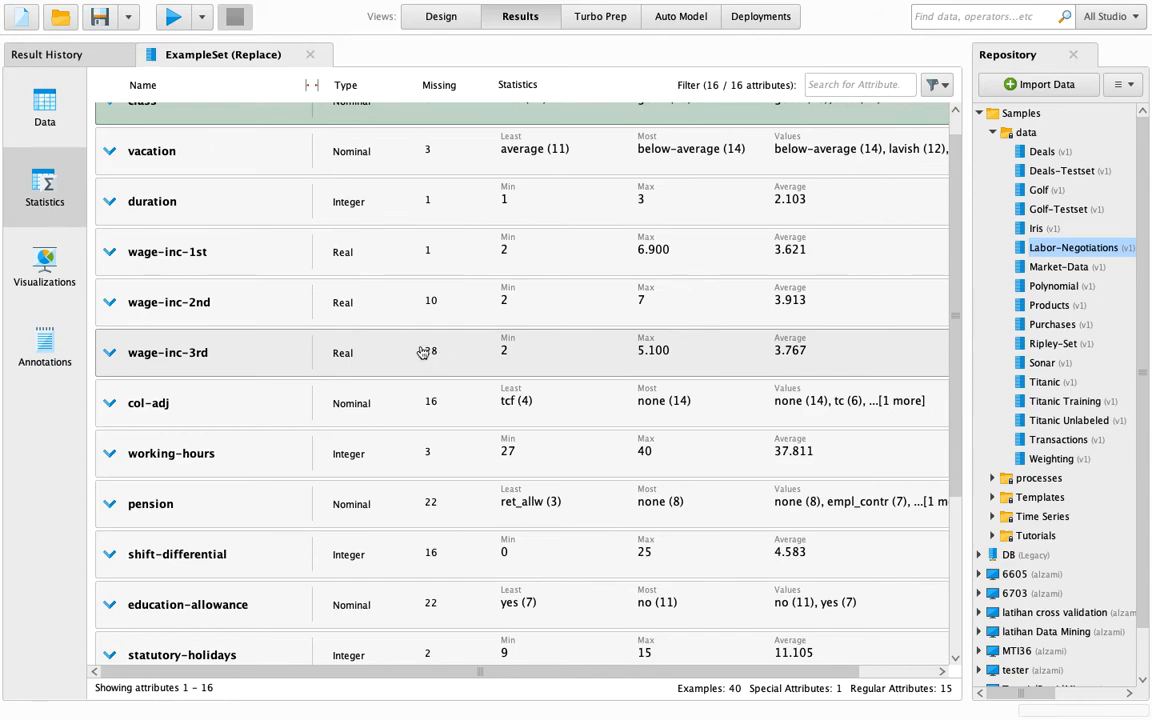
# - Move the Replace operator closer to Select Attributes in the process design
pyautogui.click(440, 18)
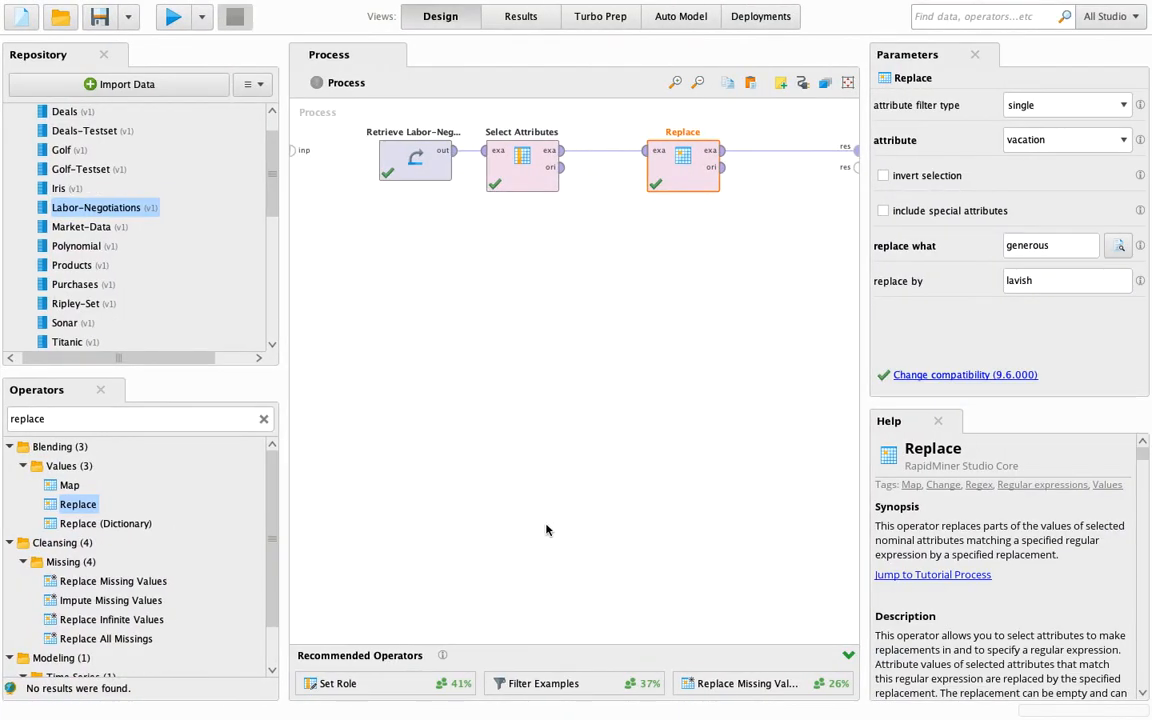
pyautogui.moveTo(700, 166); pyautogui.dragTo(647, 168)
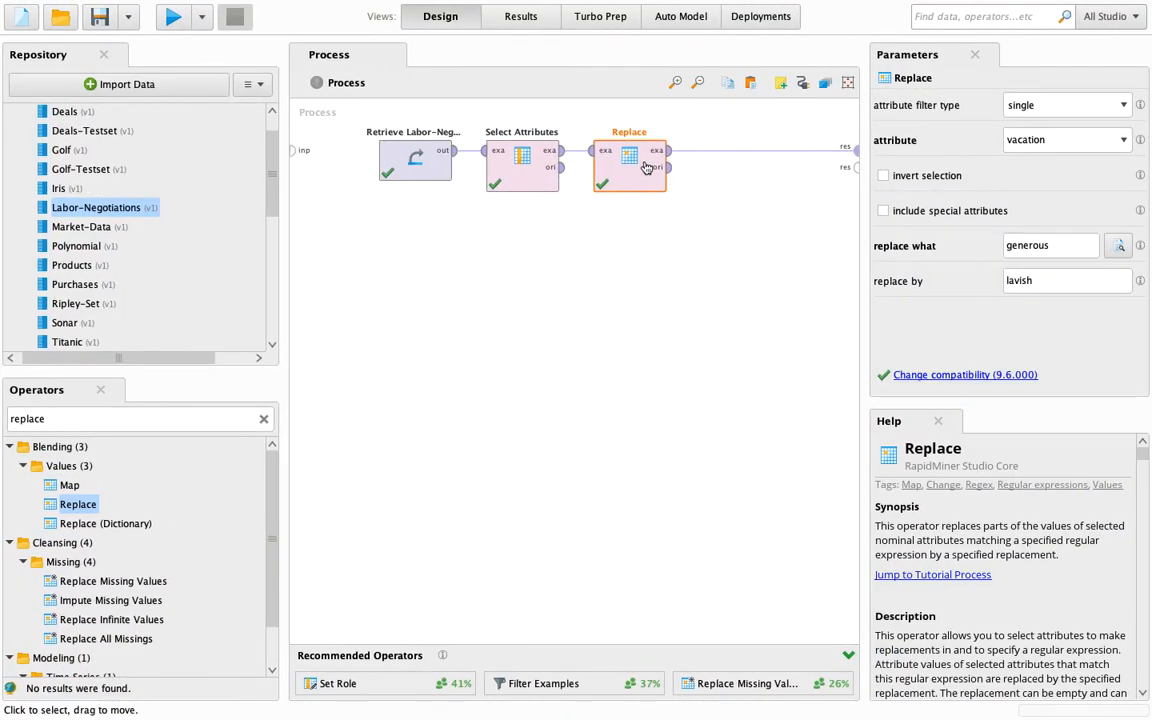
# - Find the Multiply operator and insert it between Replace and the first result port
pyautogui.click(263, 421)
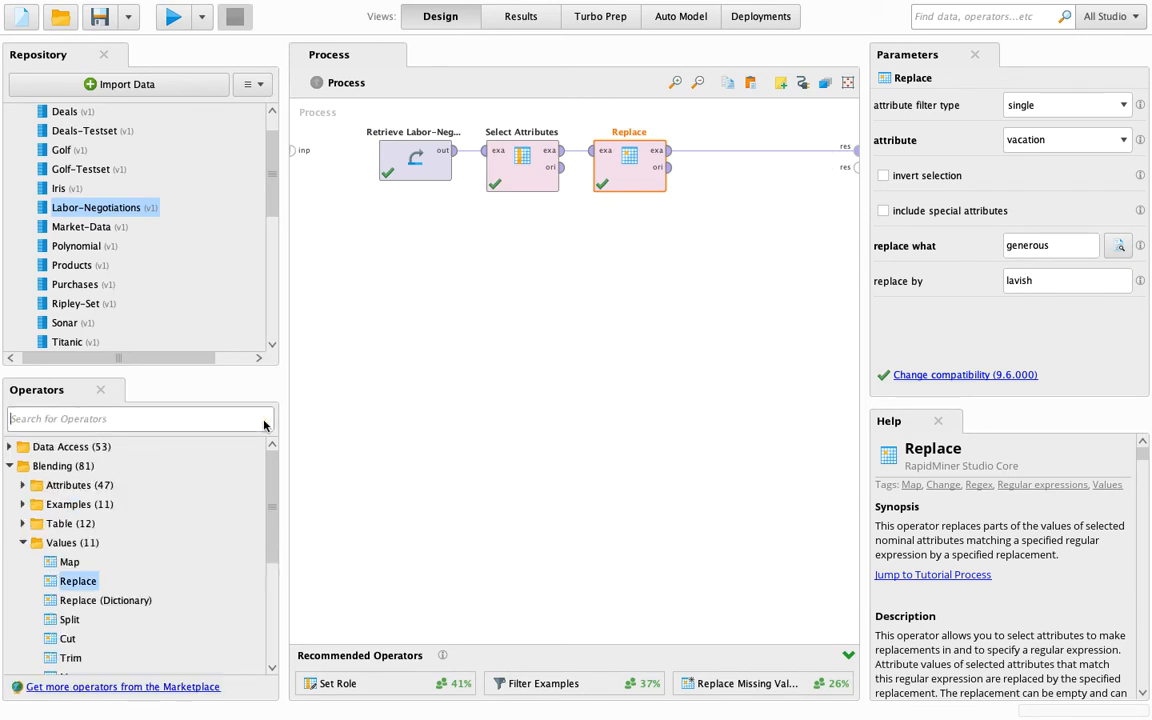
pyautogui.click(193, 421)
pyautogui.write('mult')
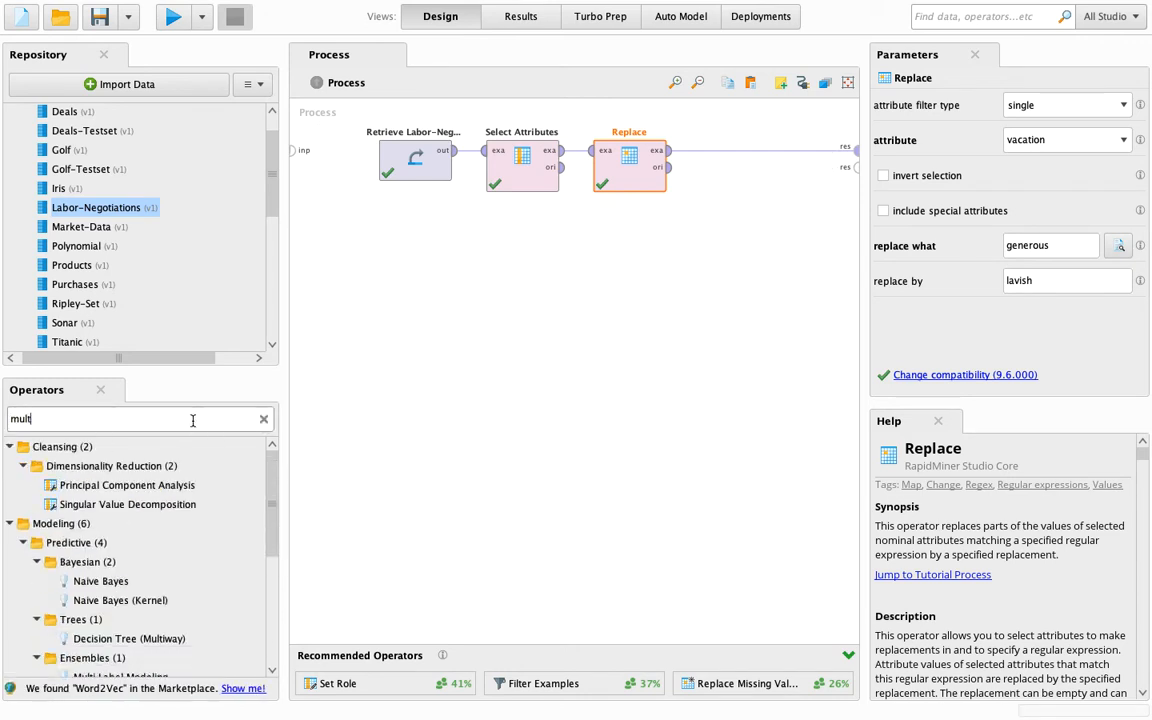
pyautogui.write('iply')
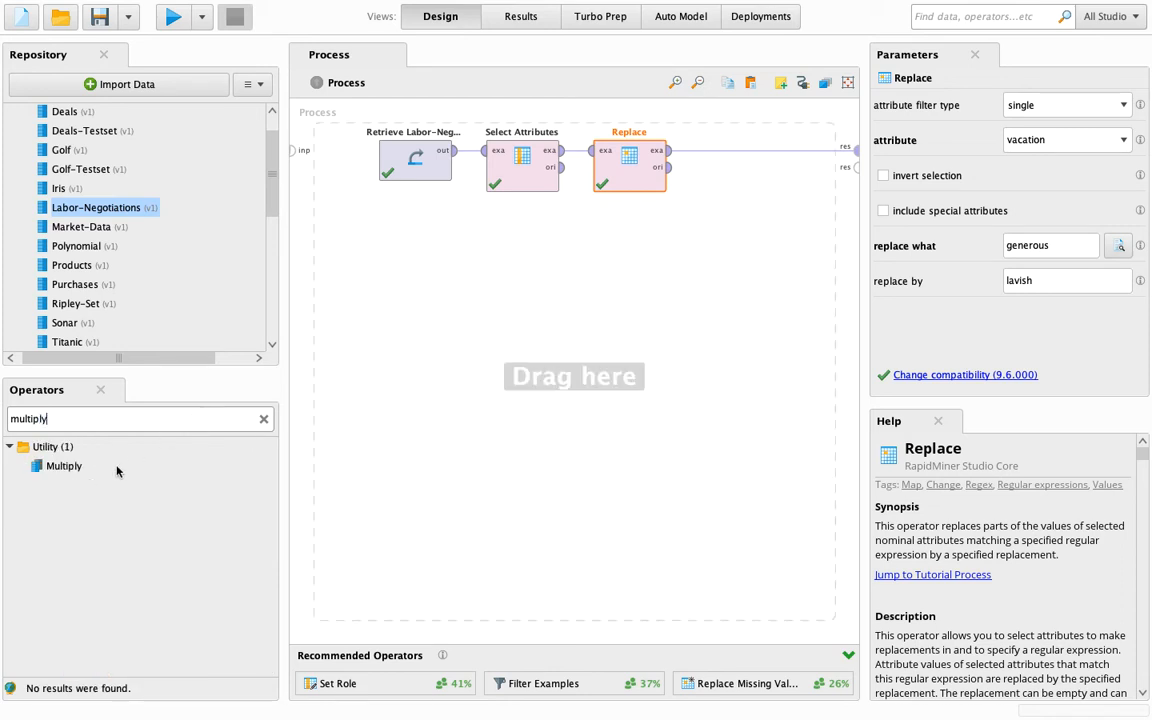
pyautogui.moveTo(62, 466); pyautogui.dragTo(738, 158)
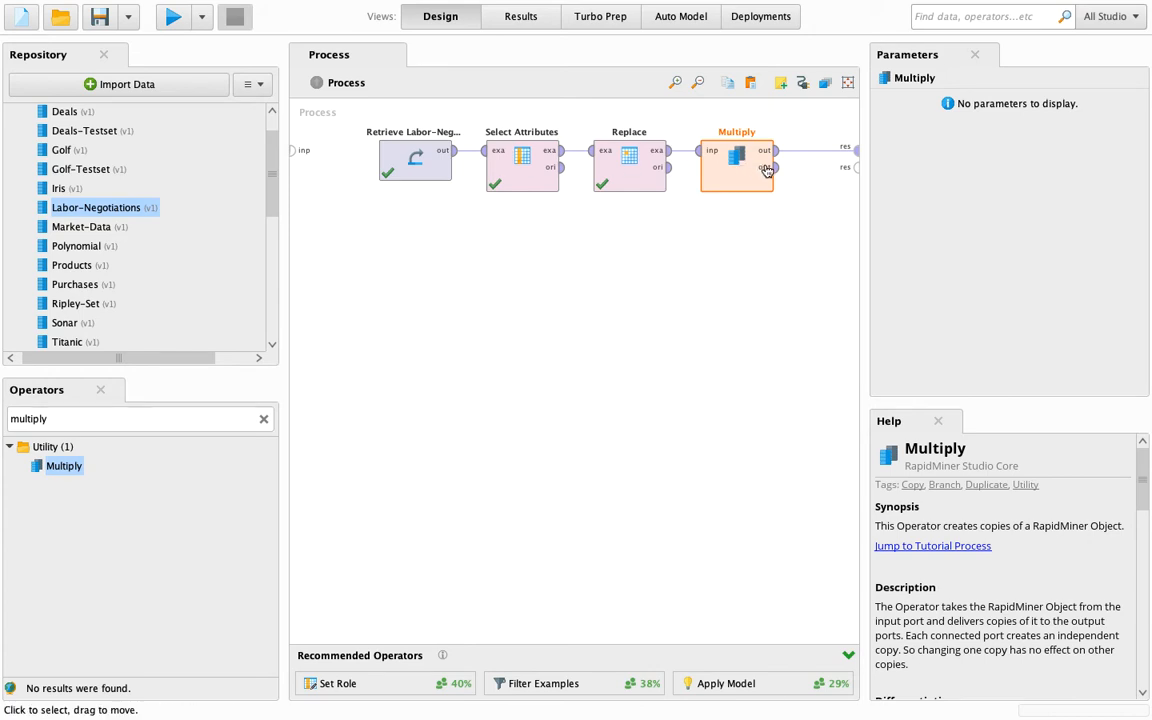
pyautogui.moveTo(728, 170)
pyautogui.mouseDown()
pyautogui.moveTo(781, 170)
pyautogui.moveTo(728, 168)
pyautogui.mouseUp()
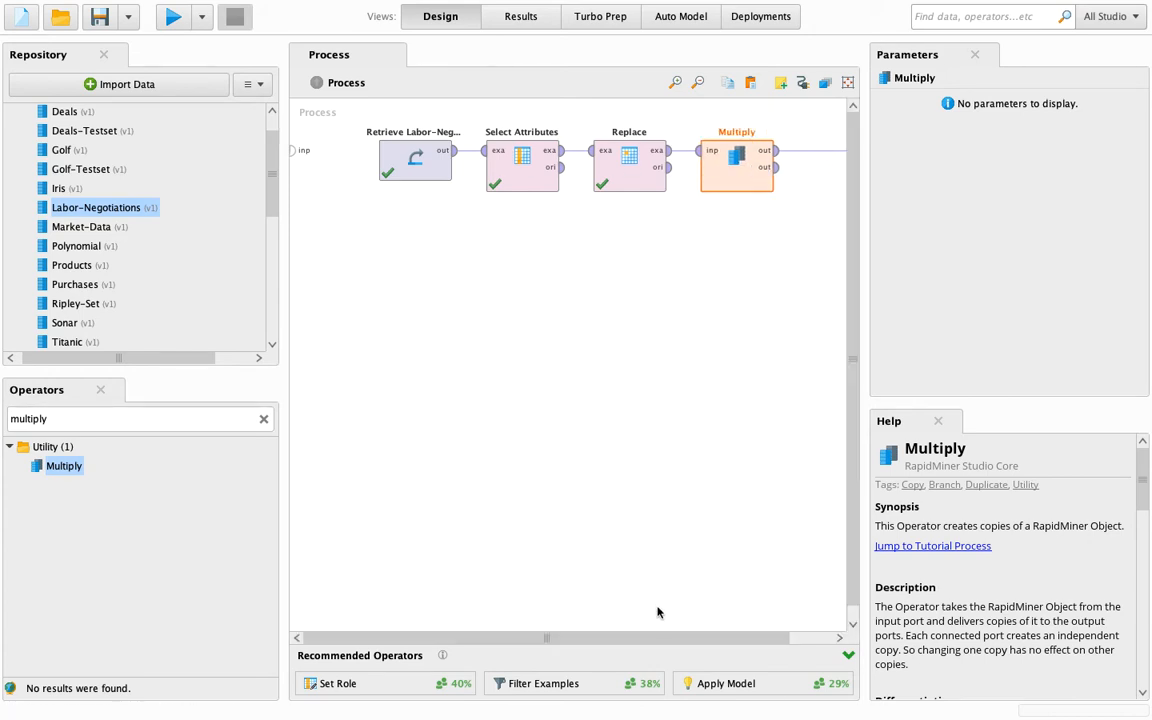
pyautogui.moveTo(656, 637); pyautogui.dragTo(725, 637)
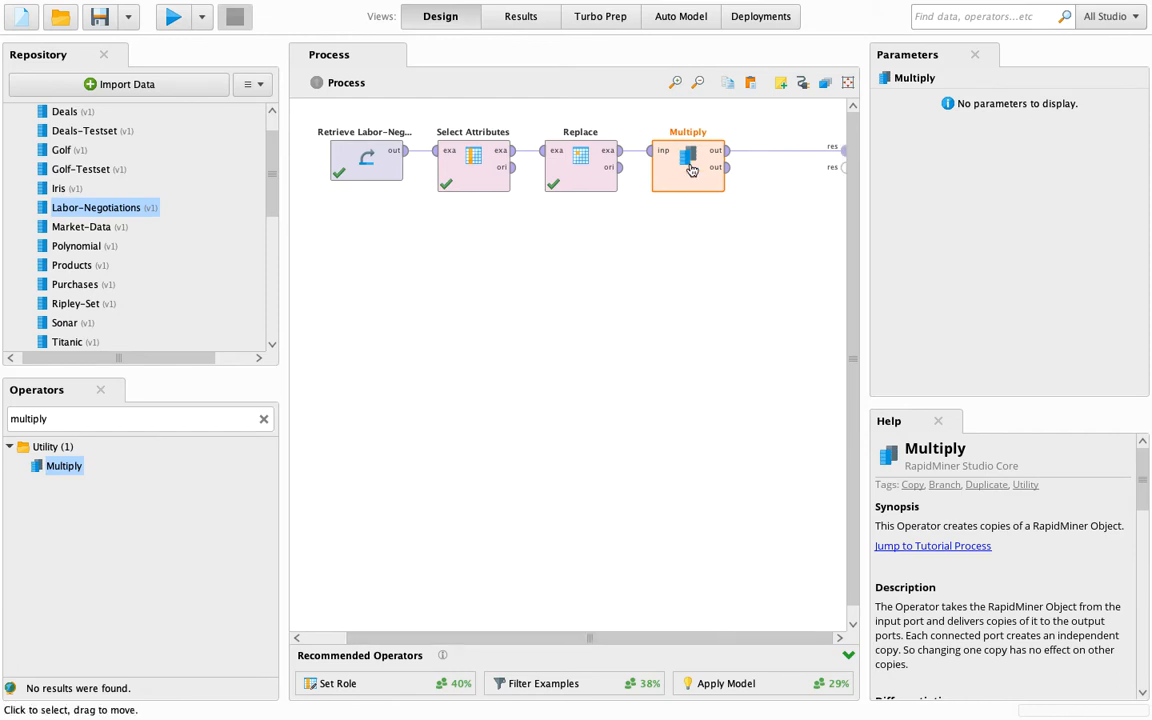
pyautogui.moveTo(690, 170)
pyautogui.mouseDown()
pyautogui.moveTo(733, 172)
pyautogui.moveTo(680, 171)
pyautogui.mouseUp()
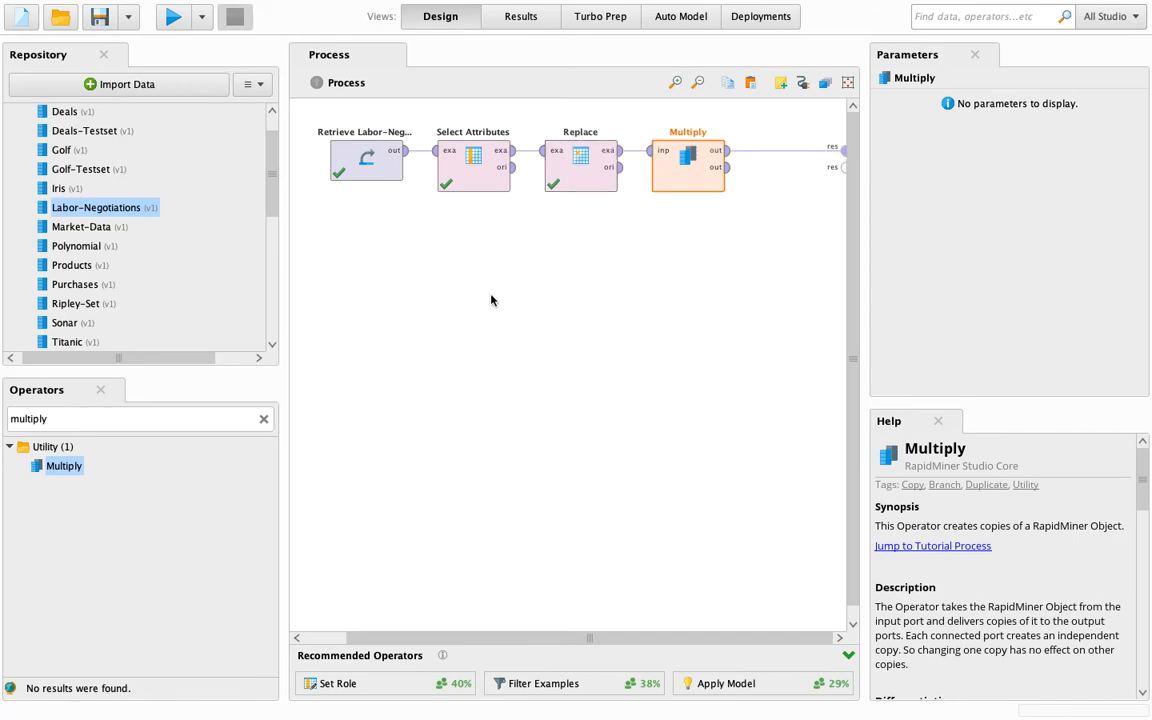
# - Check the missing-value guidelines on the Cleaning Dataset slide and add a Replace Missing Values operator below Multiply in the RapidMiner process
pyautogui.hotkey('ctrl', 'Left')
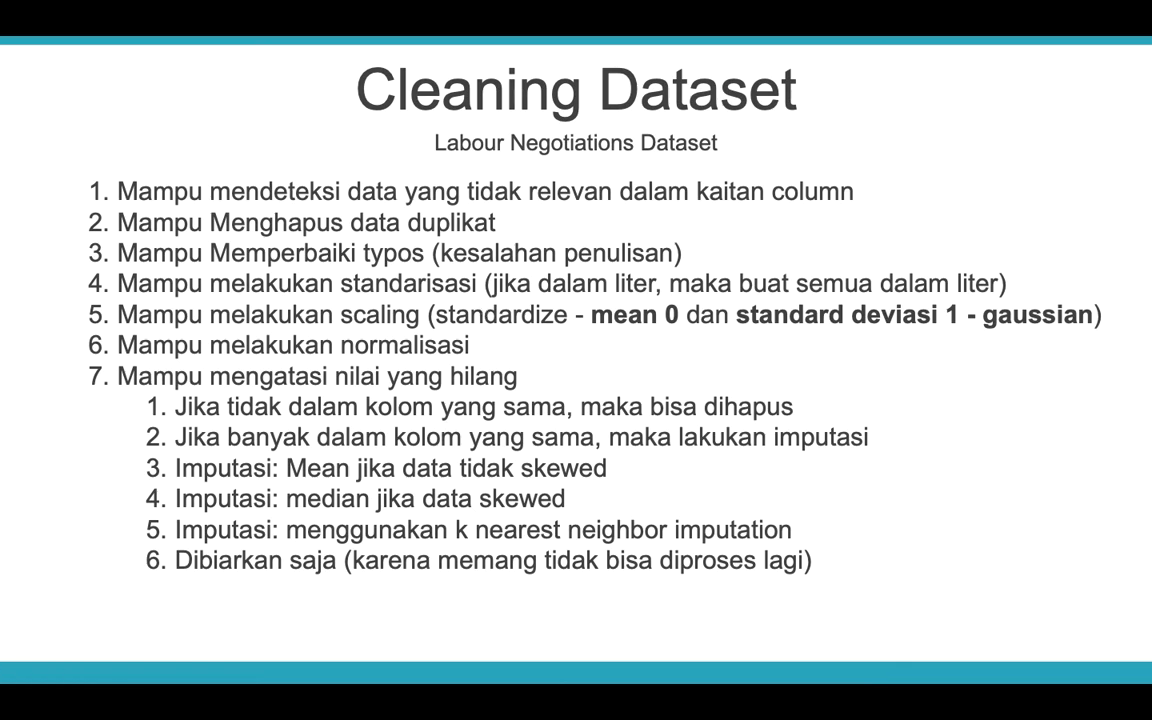
pyautogui.hotkey('ctrl', 'Right')
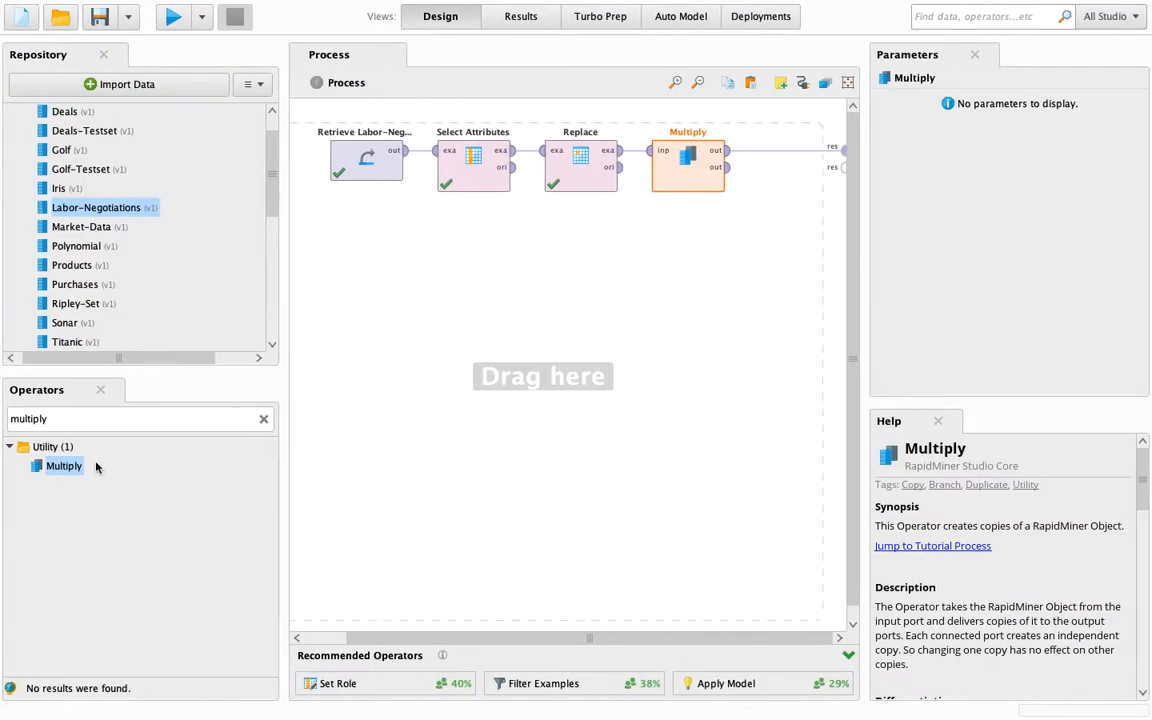
pyautogui.click(264, 421)
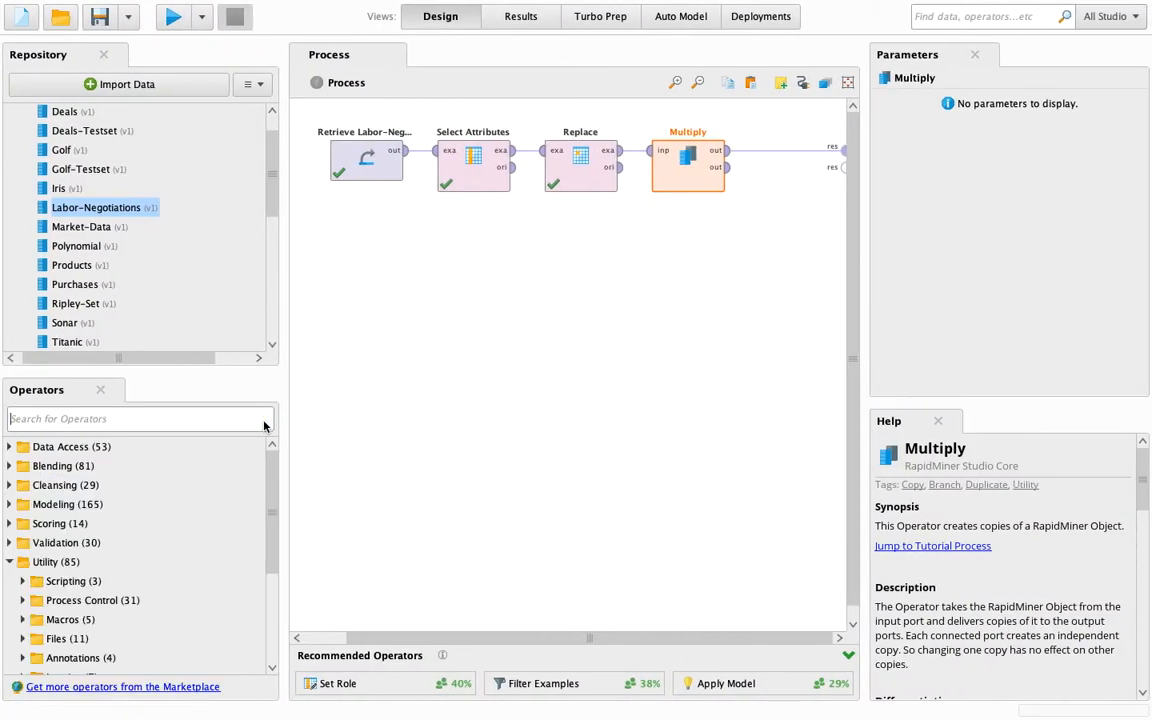
pyautogui.click(170, 420)
pyautogui.write('missing')
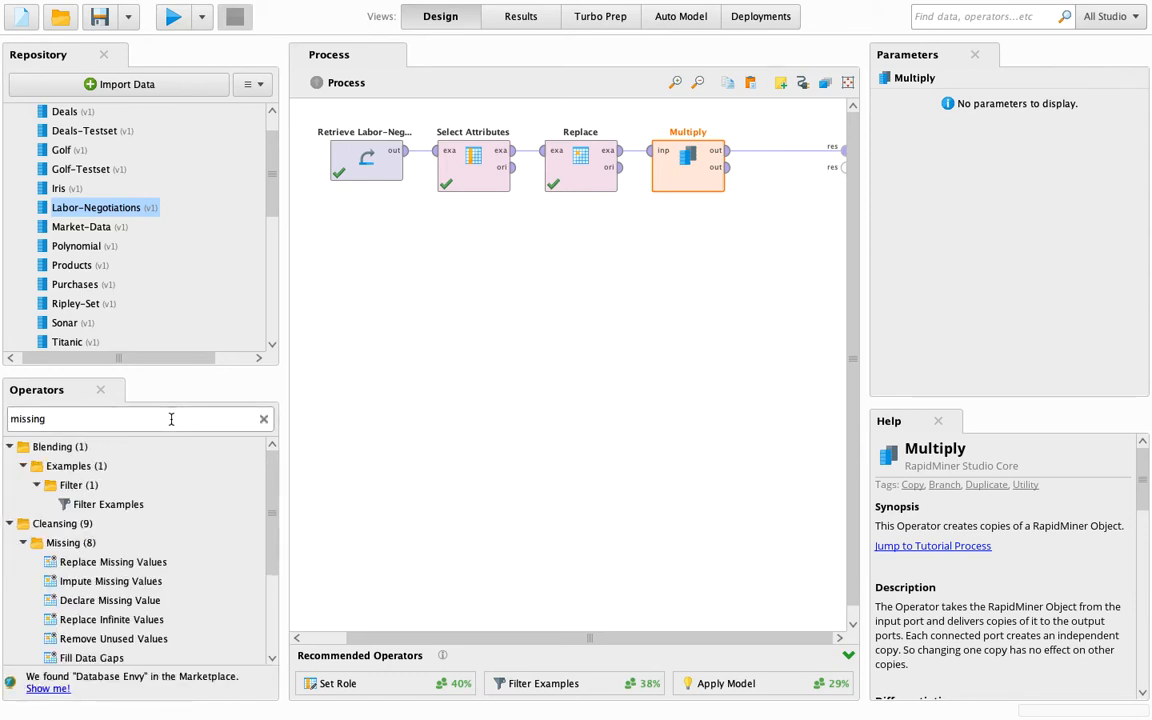
pyautogui.moveTo(104, 564); pyautogui.dragTo(771, 255)
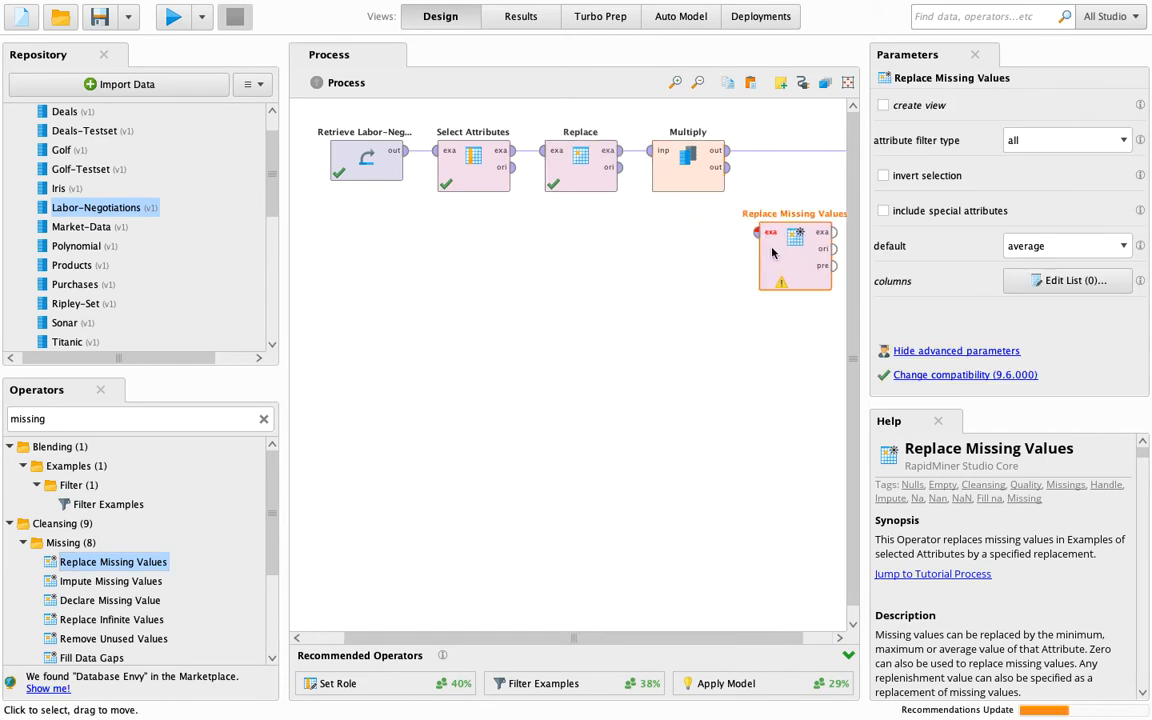
pyautogui.moveTo(674, 638); pyautogui.dragTo(708, 638)
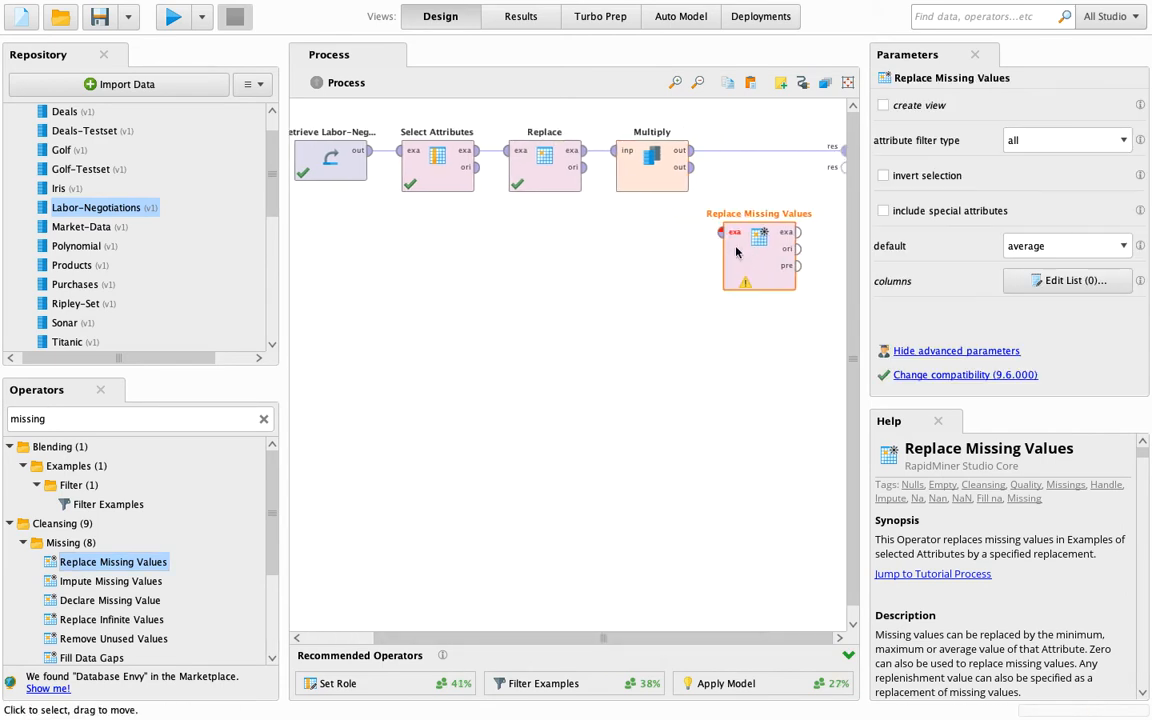
# - Connect Multiply's second output to Replace Missing Values and that operator's exa output to the second result port
pyautogui.click(692, 167)
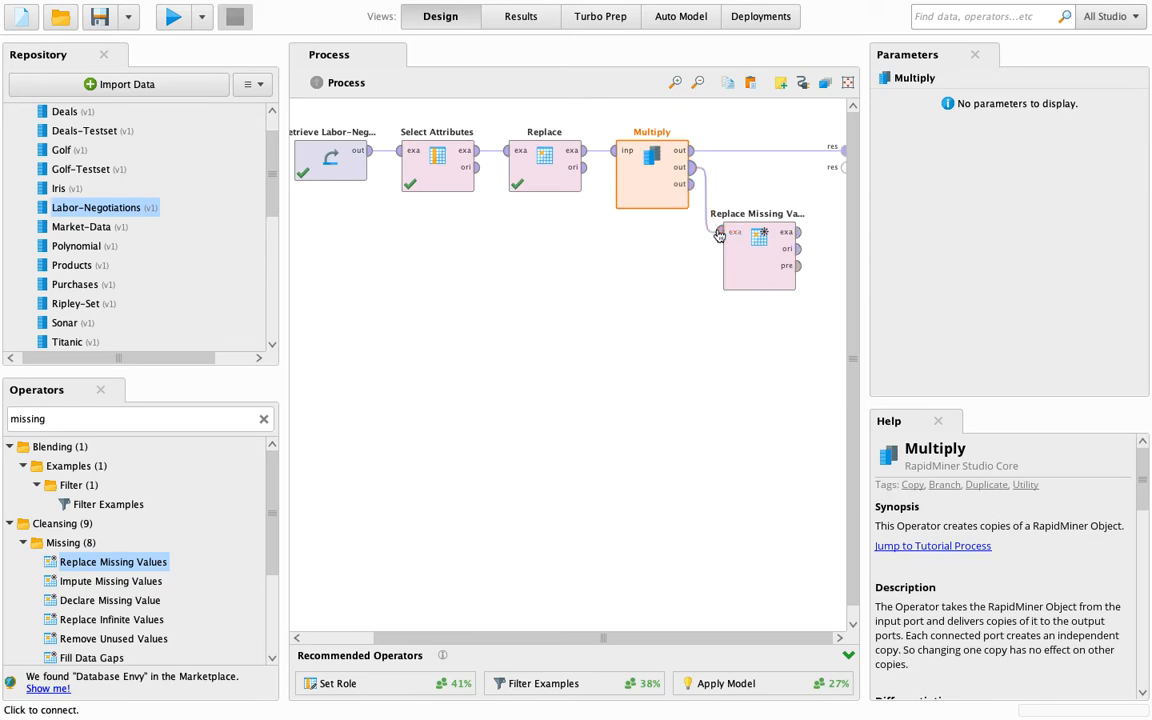
pyautogui.click(720, 232)
pyautogui.click(798, 233)
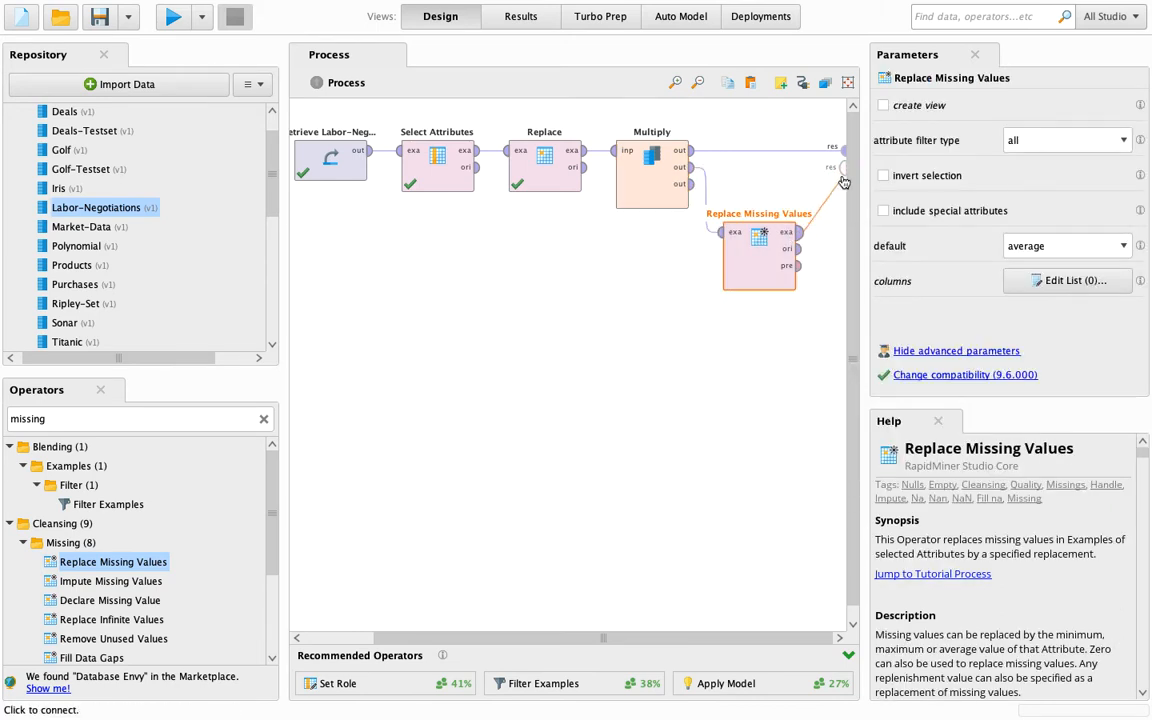
pyautogui.click(846, 168)
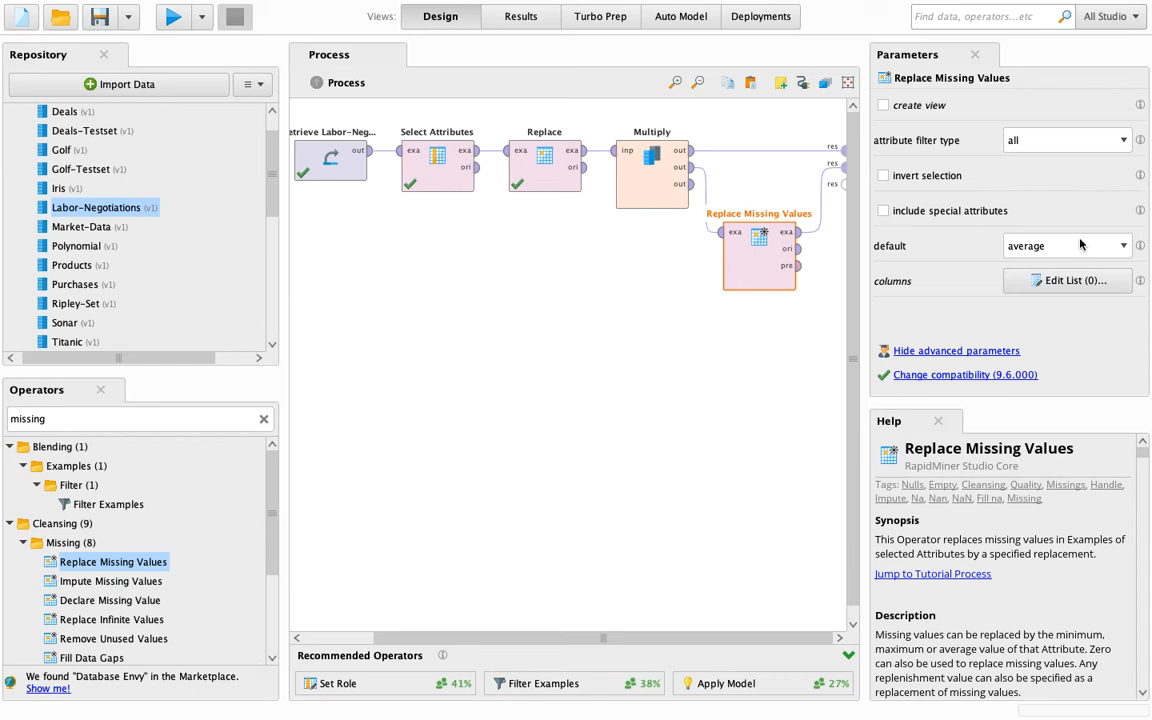
# - In the columns list of Replace Missing Values, set wage-inc-1st to be replaced with minimum
pyautogui.click(1063, 284)
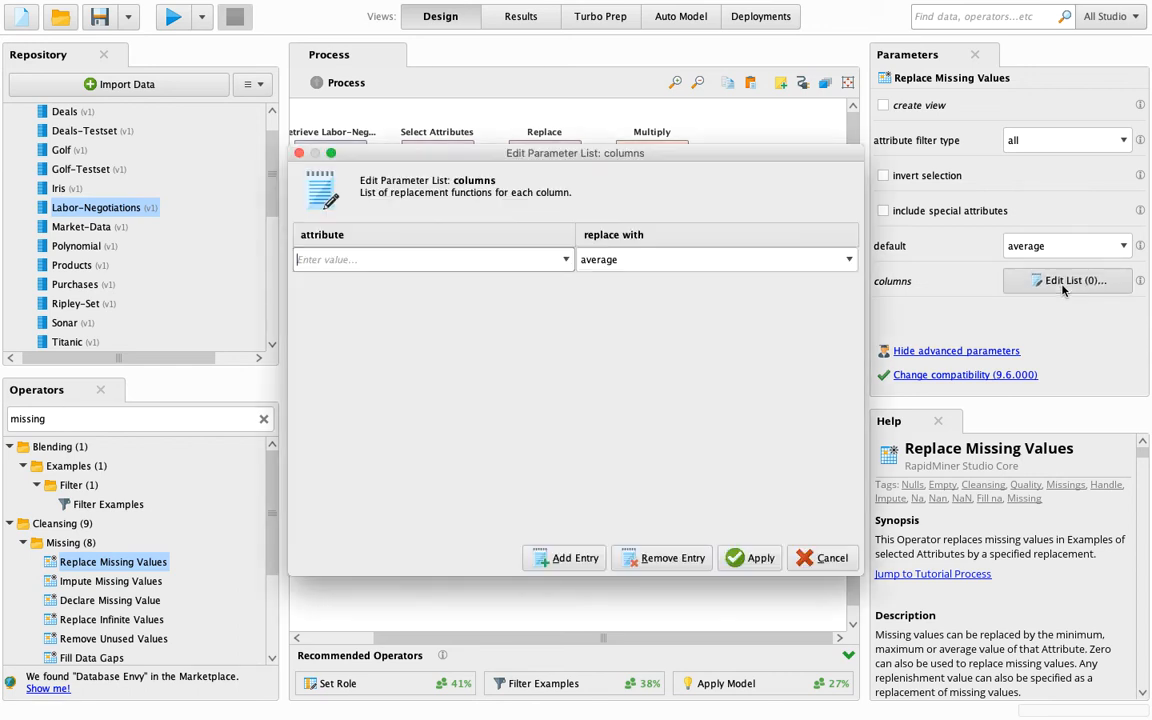
pyautogui.click(566, 260)
pyautogui.scroll(-3, 571, 330)
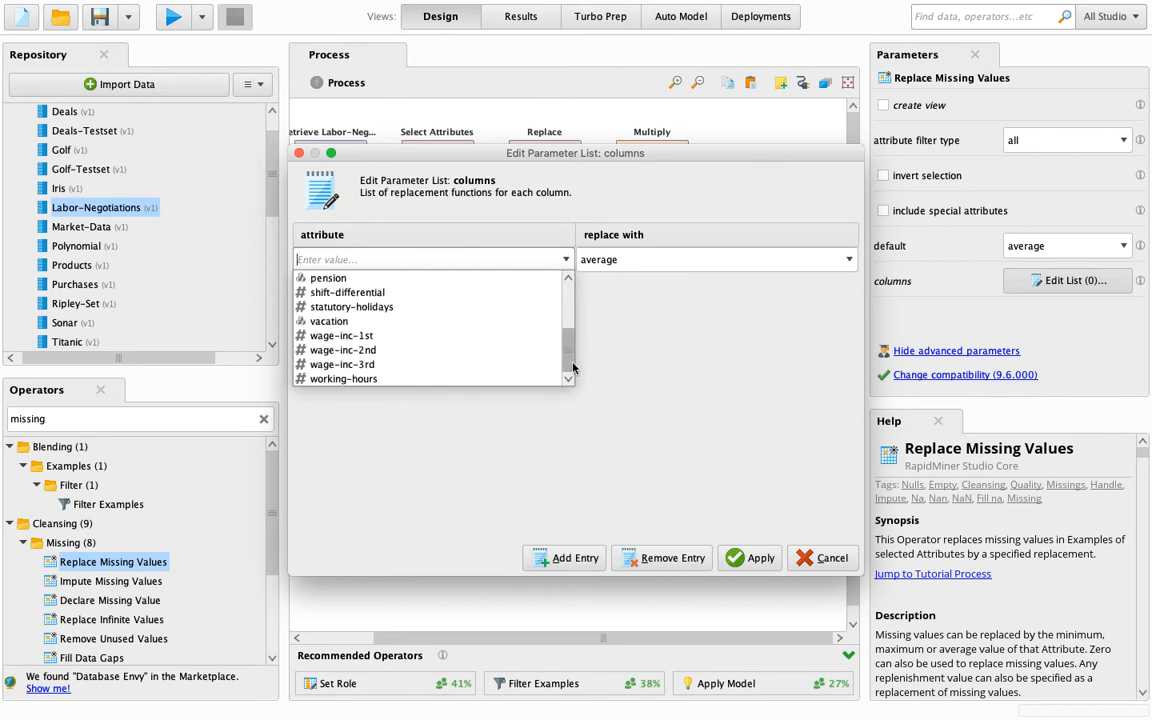
pyautogui.click(455, 337)
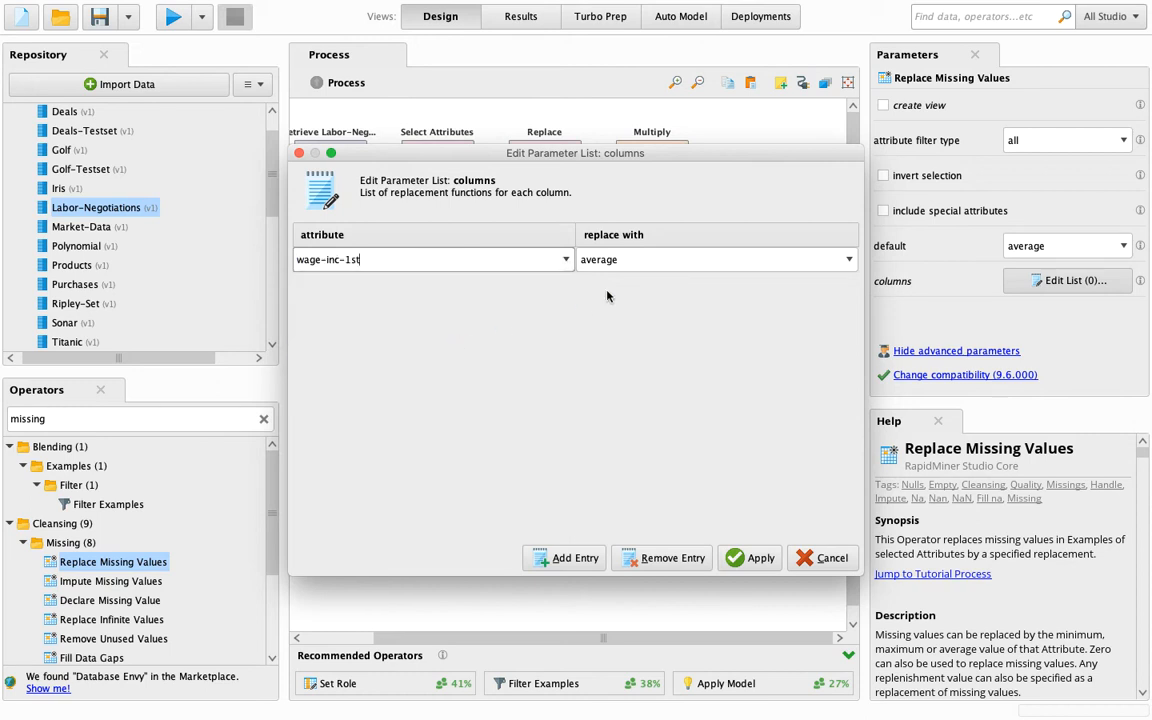
pyautogui.click(673, 264)
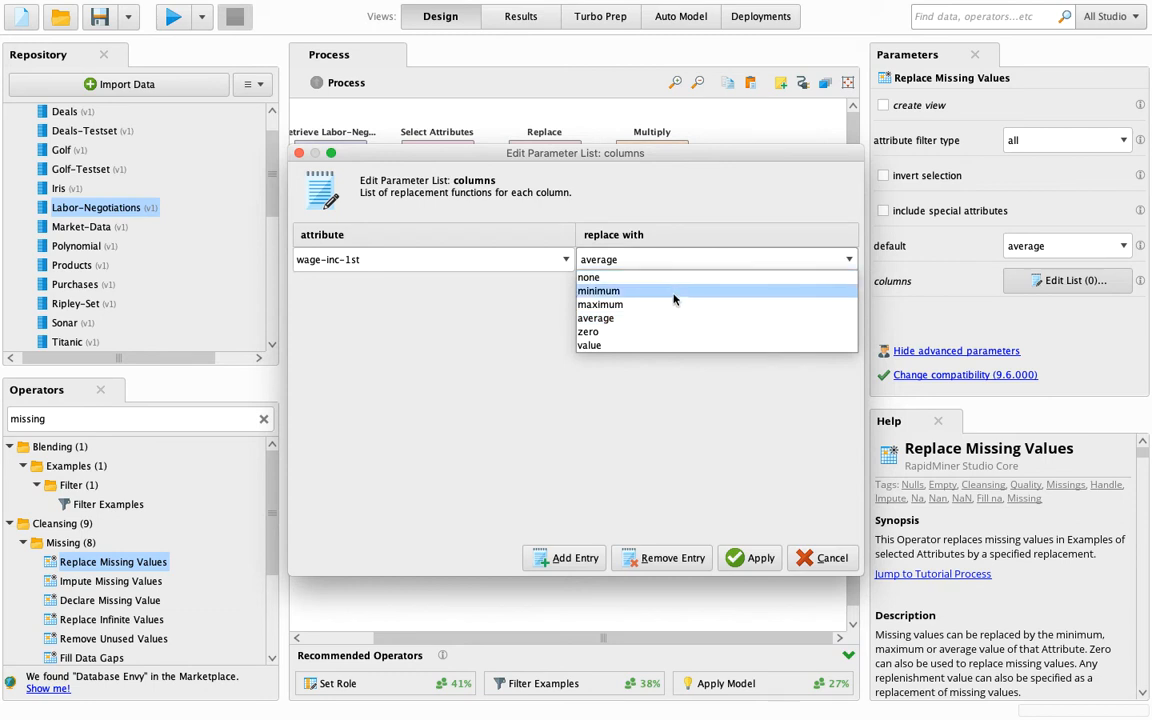
pyautogui.click(673, 291)
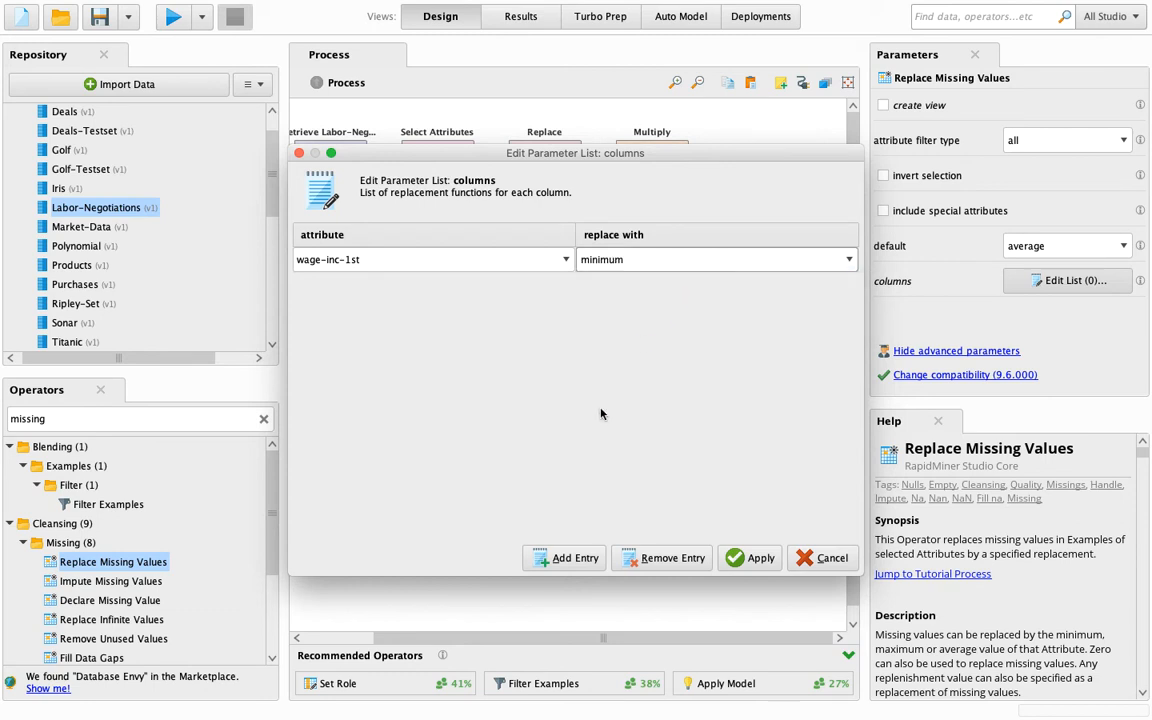
# - Add a second entry to the columns list that replaces missing wage-inc-2nd values with maximum
pyautogui.click(568, 558)
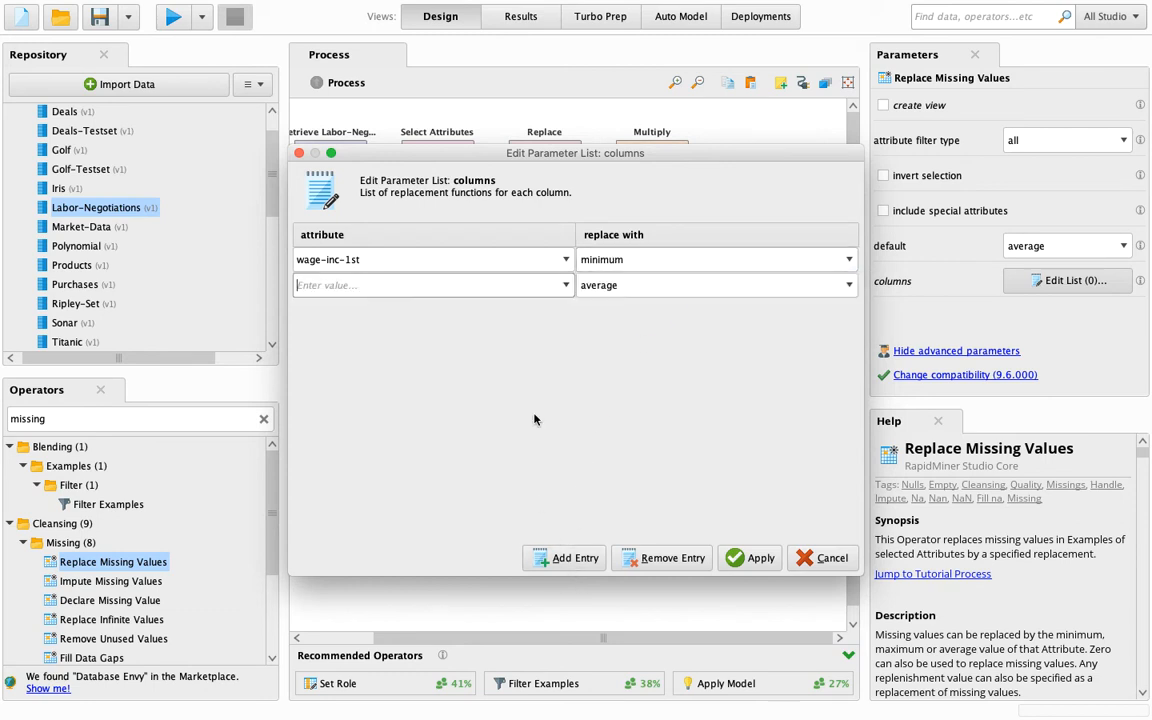
pyautogui.click(566, 285)
pyautogui.click(549, 355)
pyautogui.click(566, 285)
pyautogui.moveTo(568, 316); pyautogui.dragTo(569, 390)
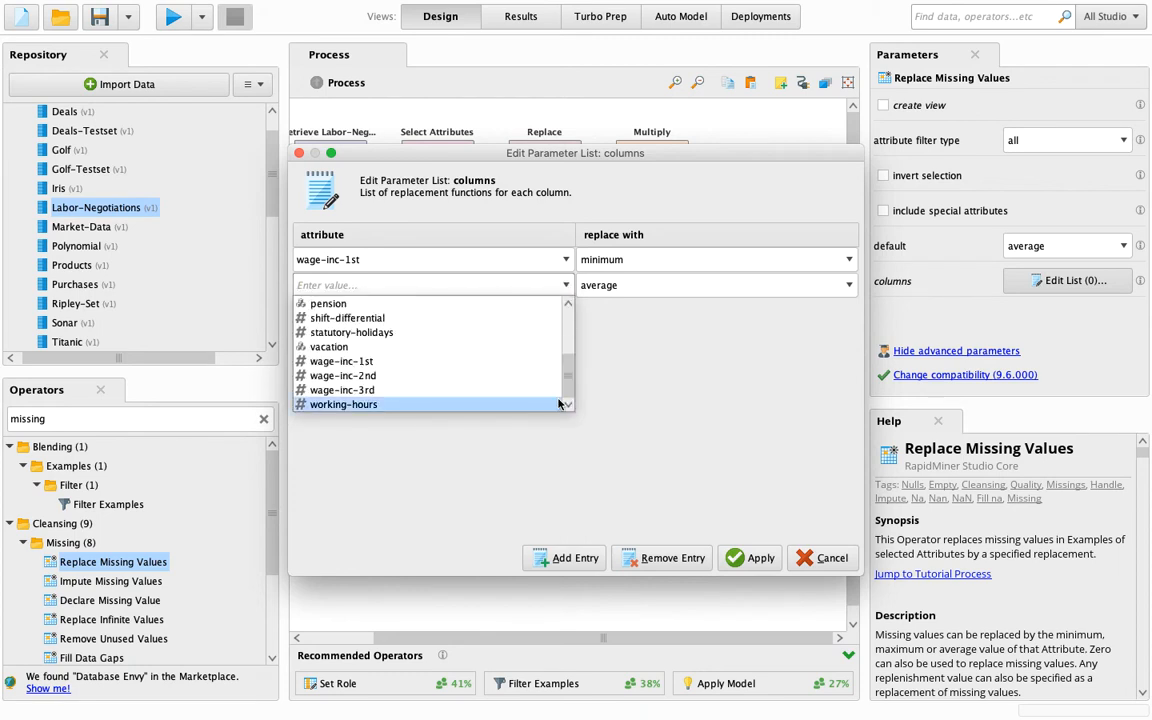
pyautogui.click(530, 376)
pyautogui.click(681, 288)
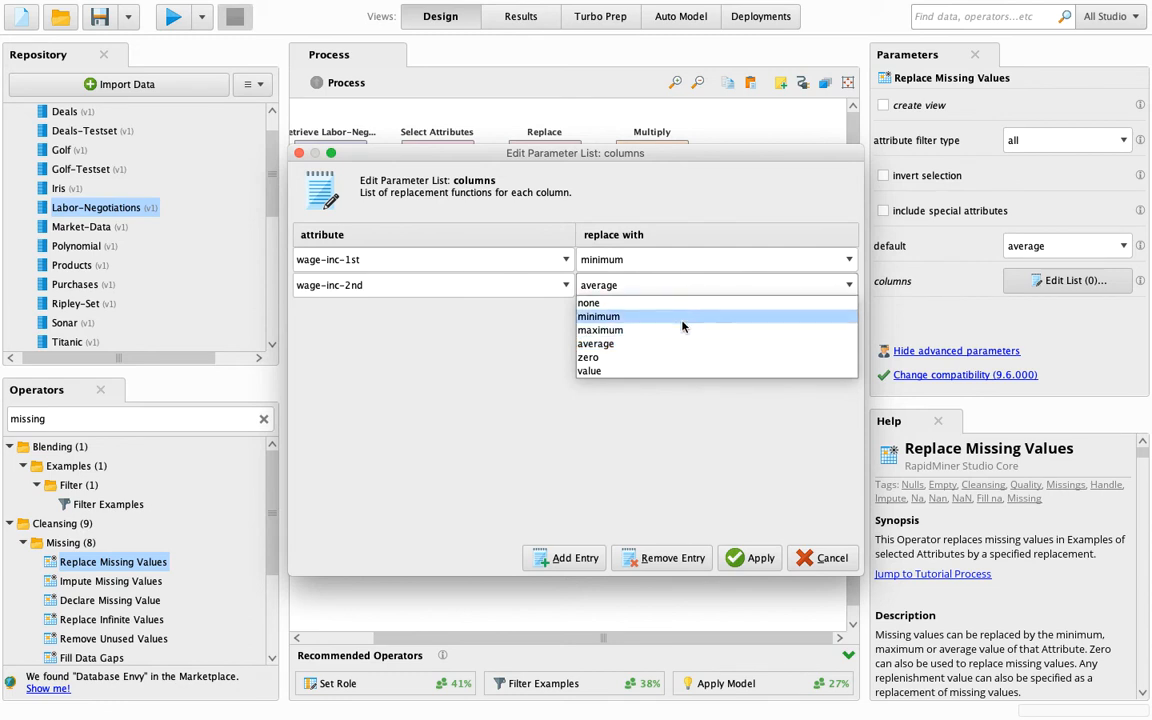
pyautogui.click(682, 331)
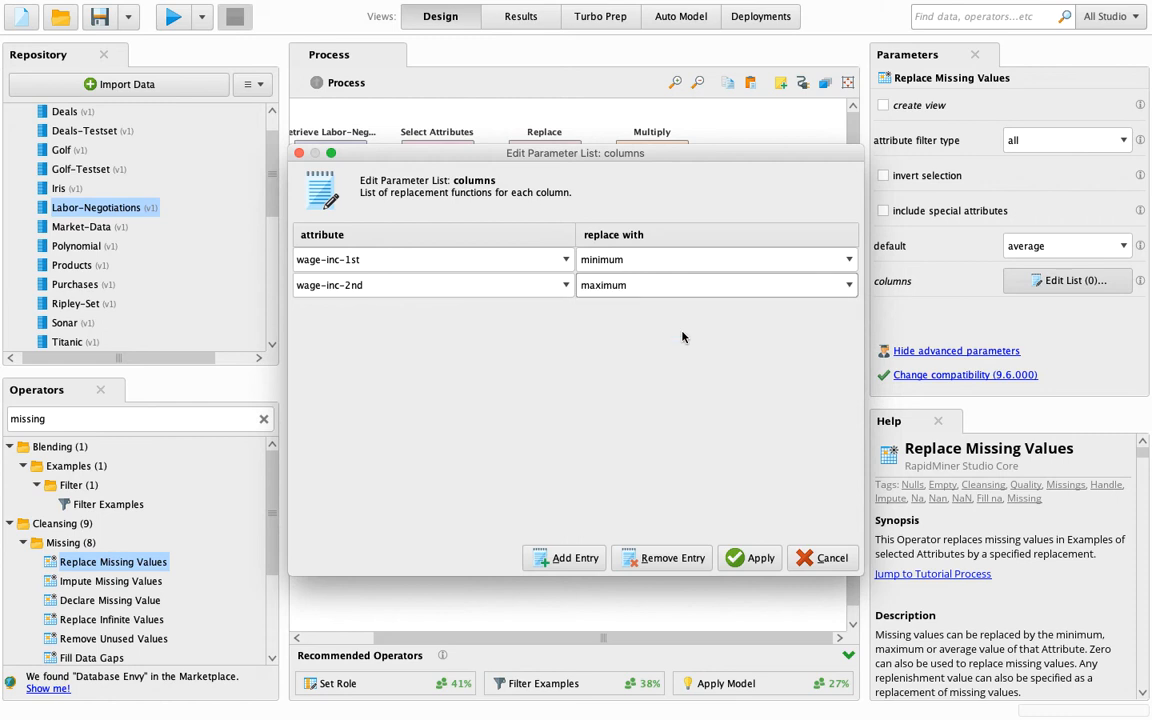
# - Add a third entry replacing missing wage-inc-3rd values with minimum and apply the columns list
pyautogui.click(563, 558)
pyautogui.click(566, 311)
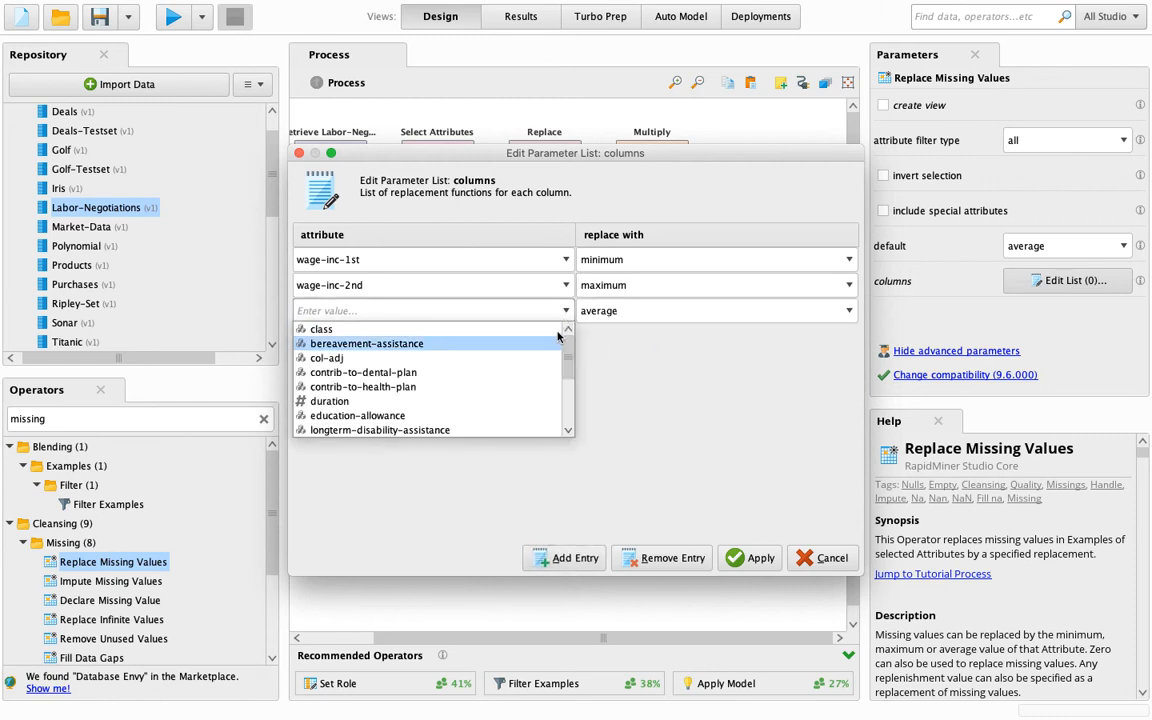
pyautogui.scroll(-3, 568, 355)
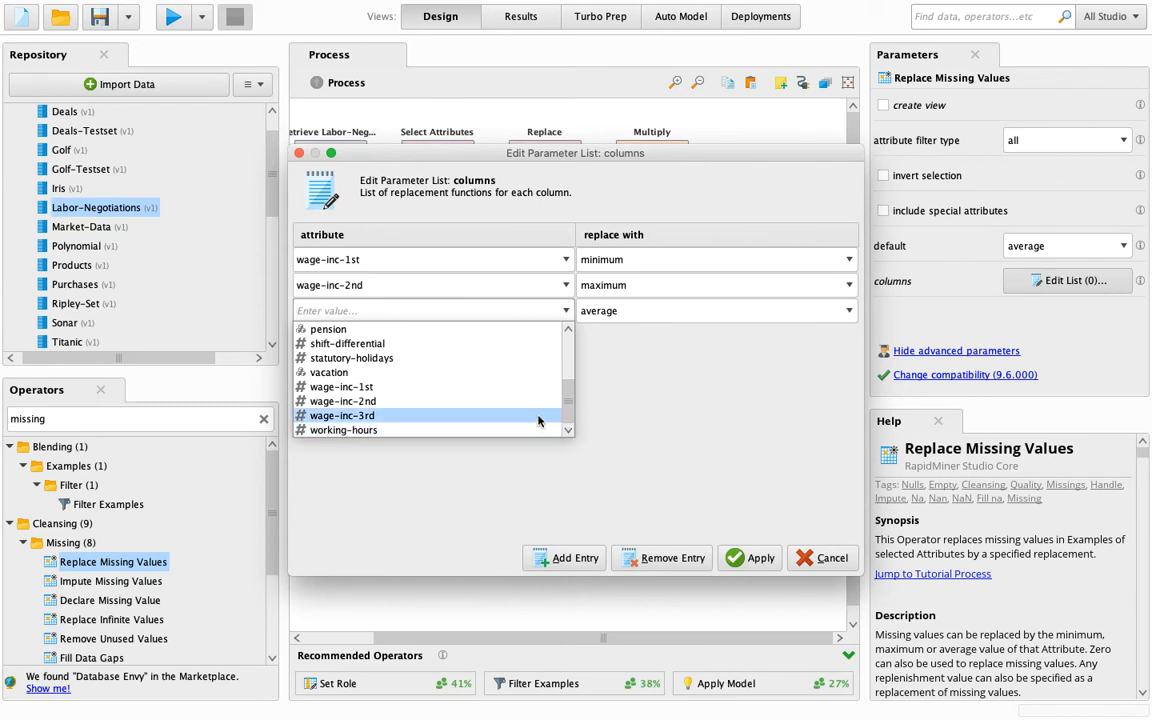
pyautogui.click(540, 415)
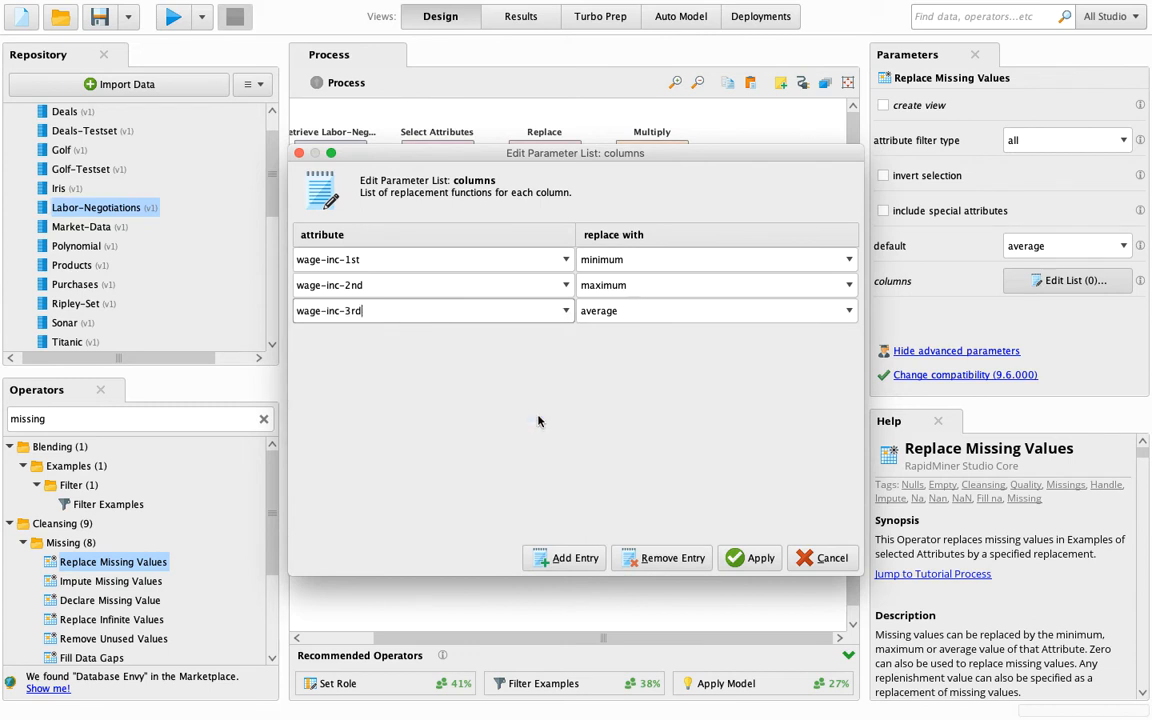
pyautogui.click(637, 312)
pyautogui.click(633, 343)
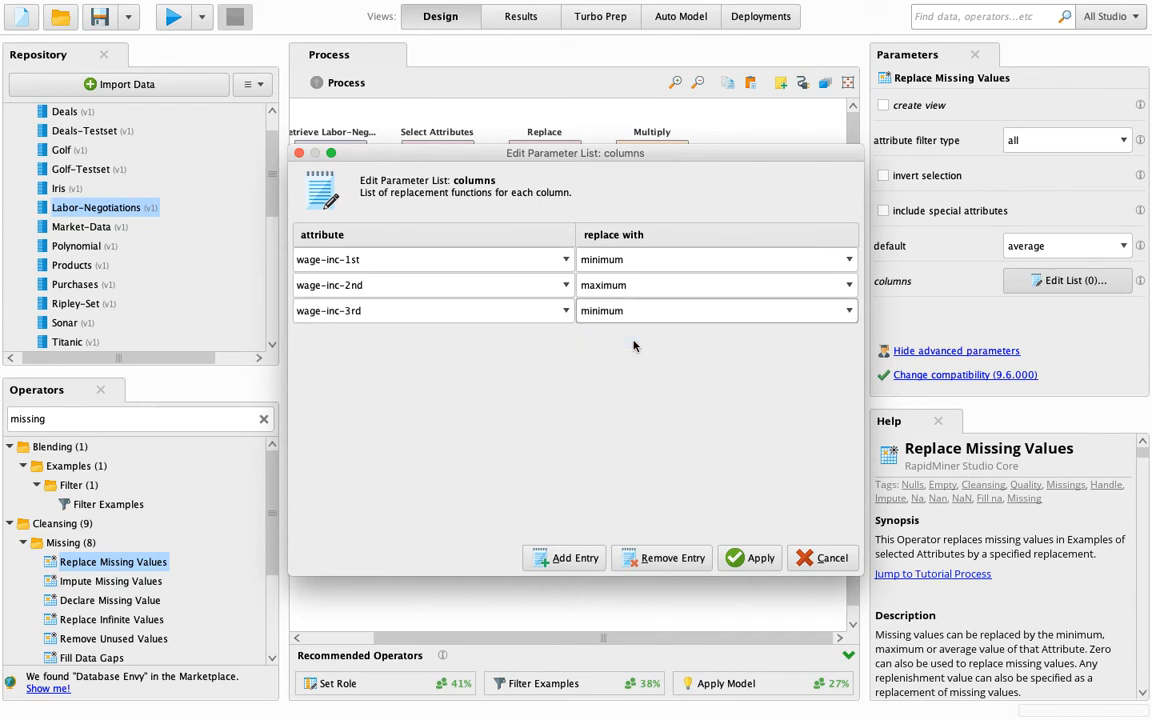
pyautogui.click(693, 316)
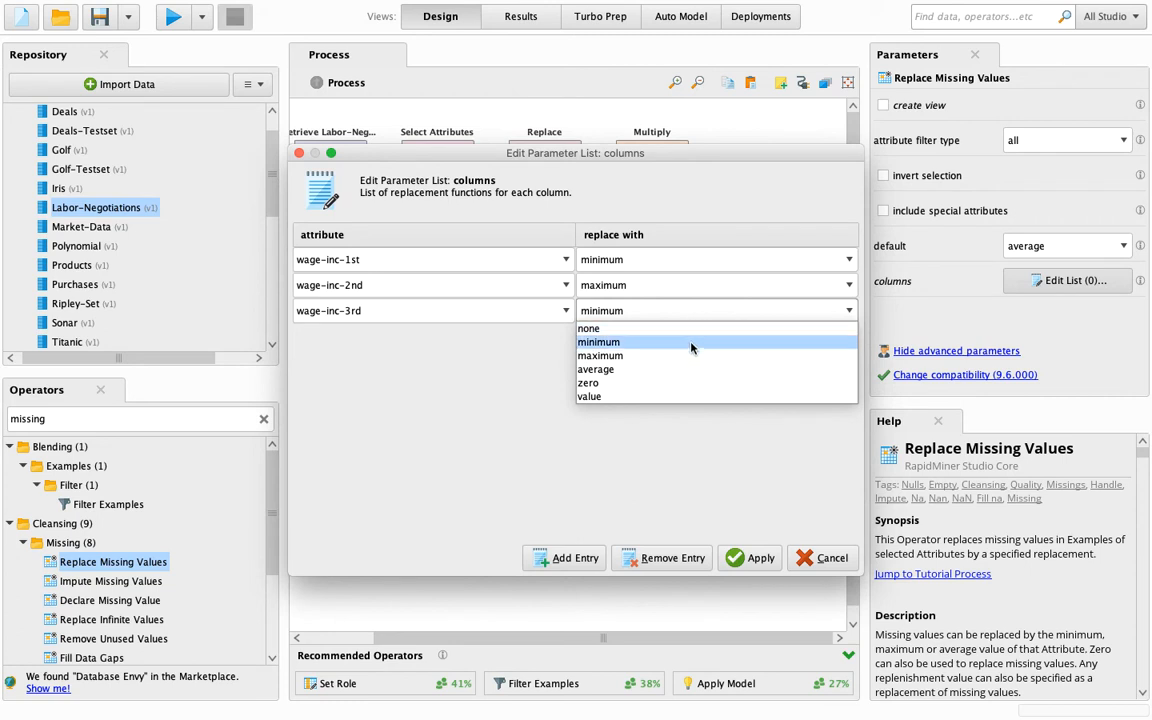
pyautogui.click(689, 343)
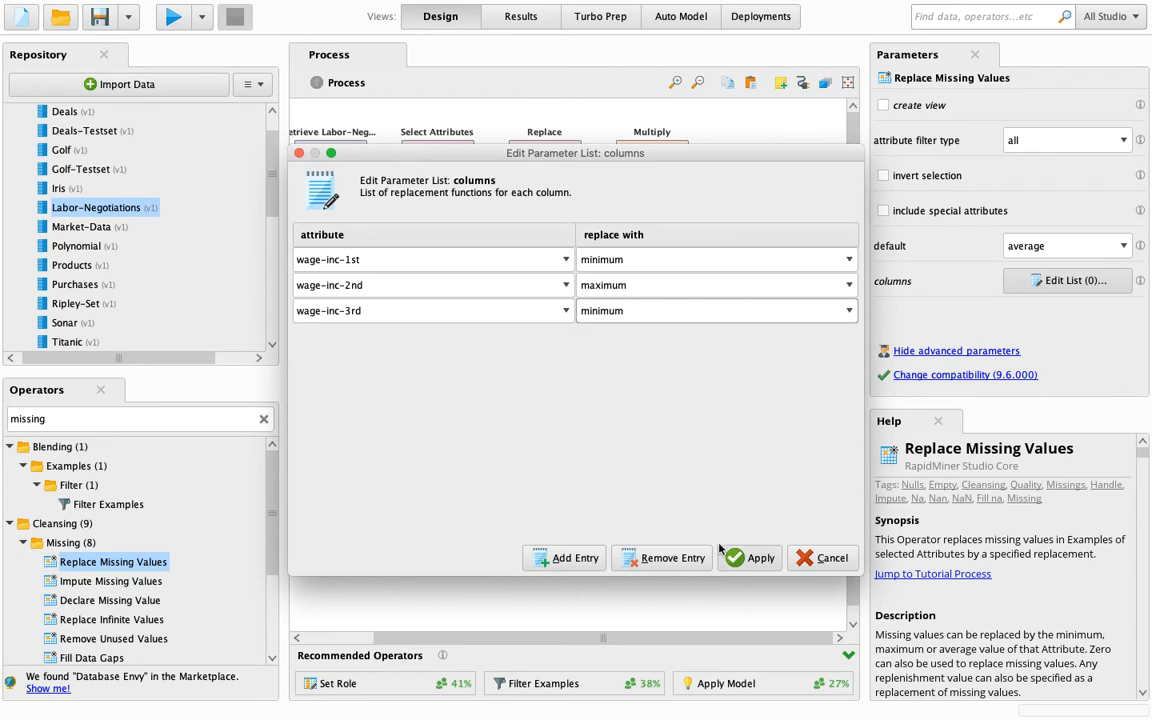
pyautogui.click(750, 560)
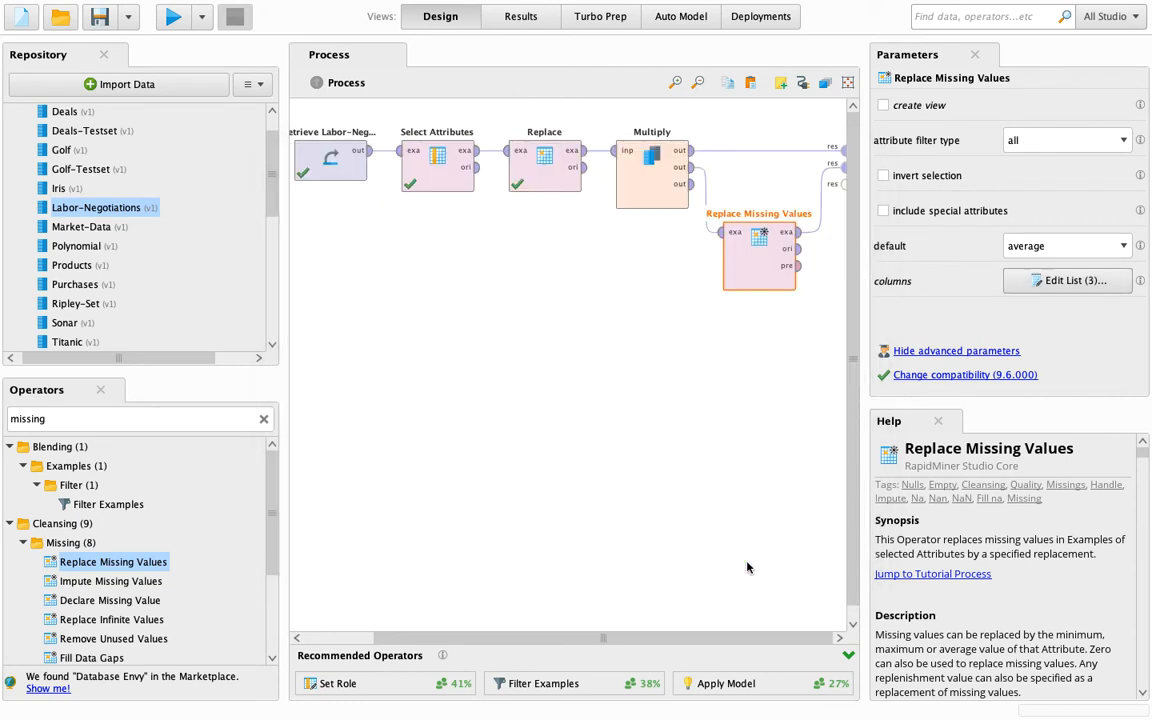
# - Run the process with the ori output of Replace Missing Values connected to the third result port, and return to the process design
pyautogui.click(797, 248)
pyautogui.click(844, 186)
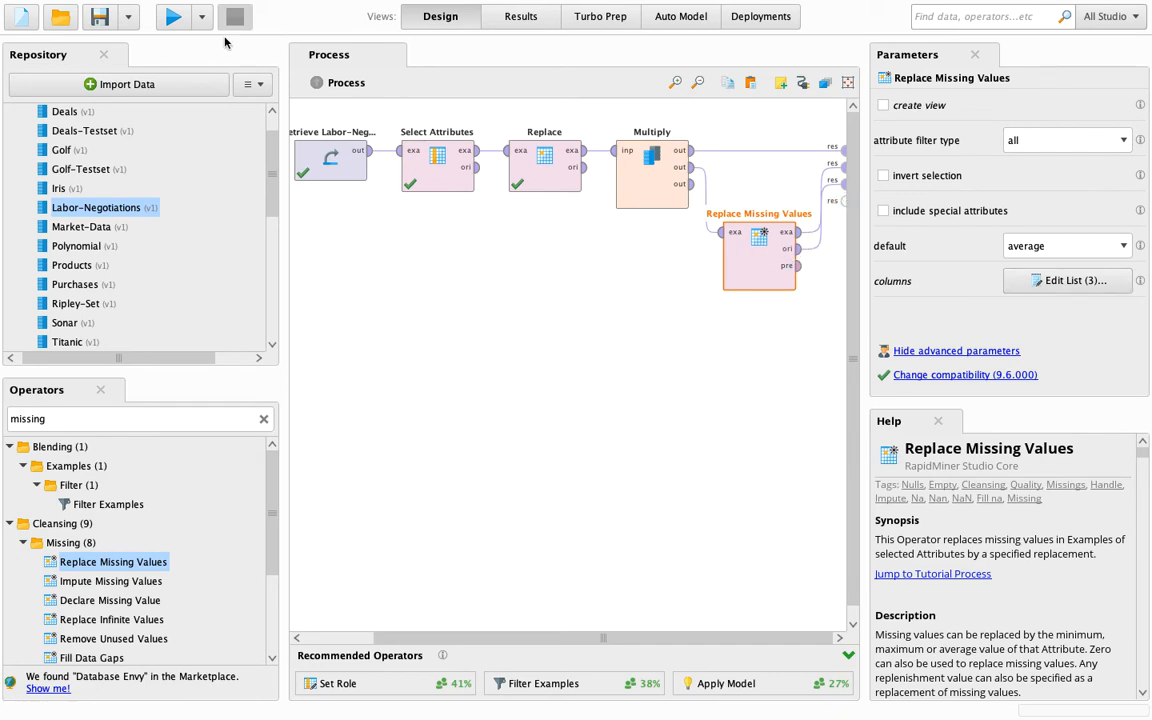
pyautogui.click(173, 17)
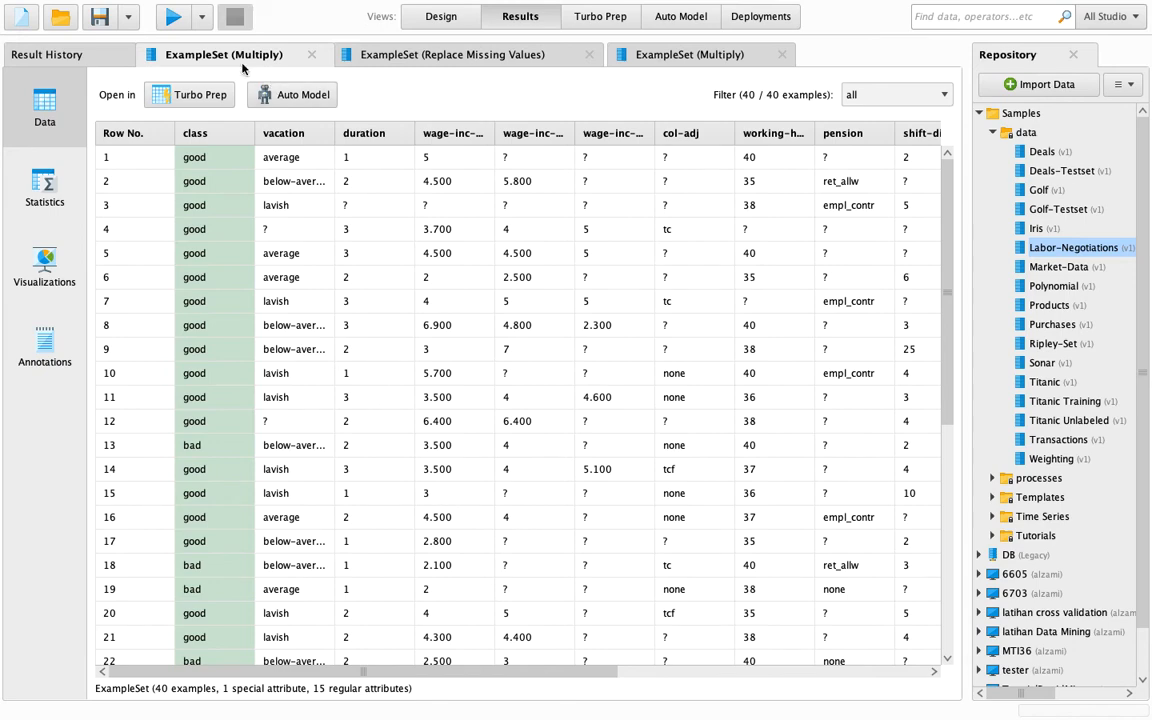
pyautogui.click(428, 18)
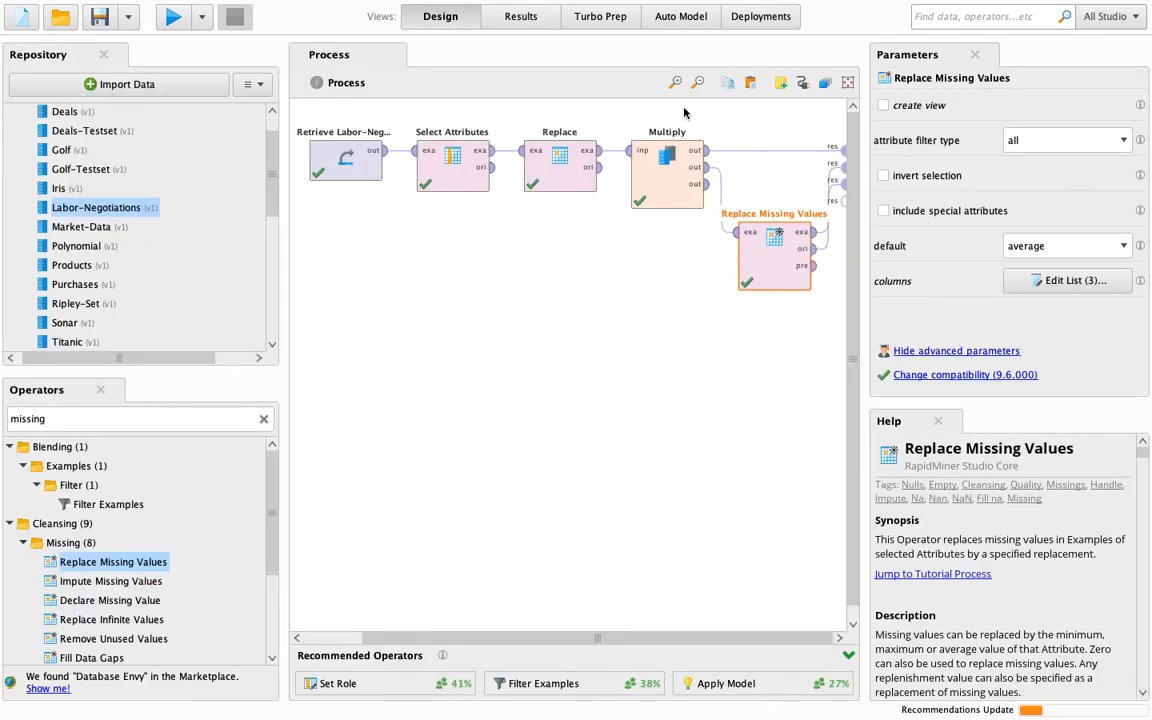
# - Compare the wage increase columns of the Replace Missing Values result with those of the two unfilled Multiply results
pyautogui.click(520, 20)
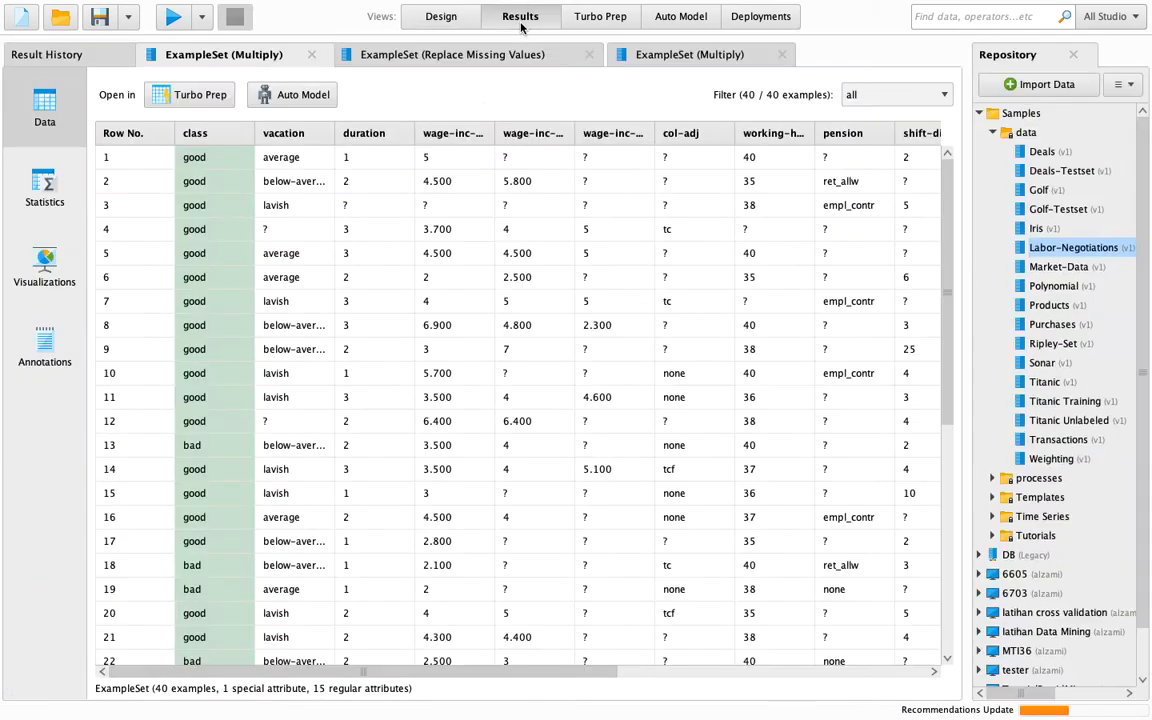
pyautogui.click(485, 62)
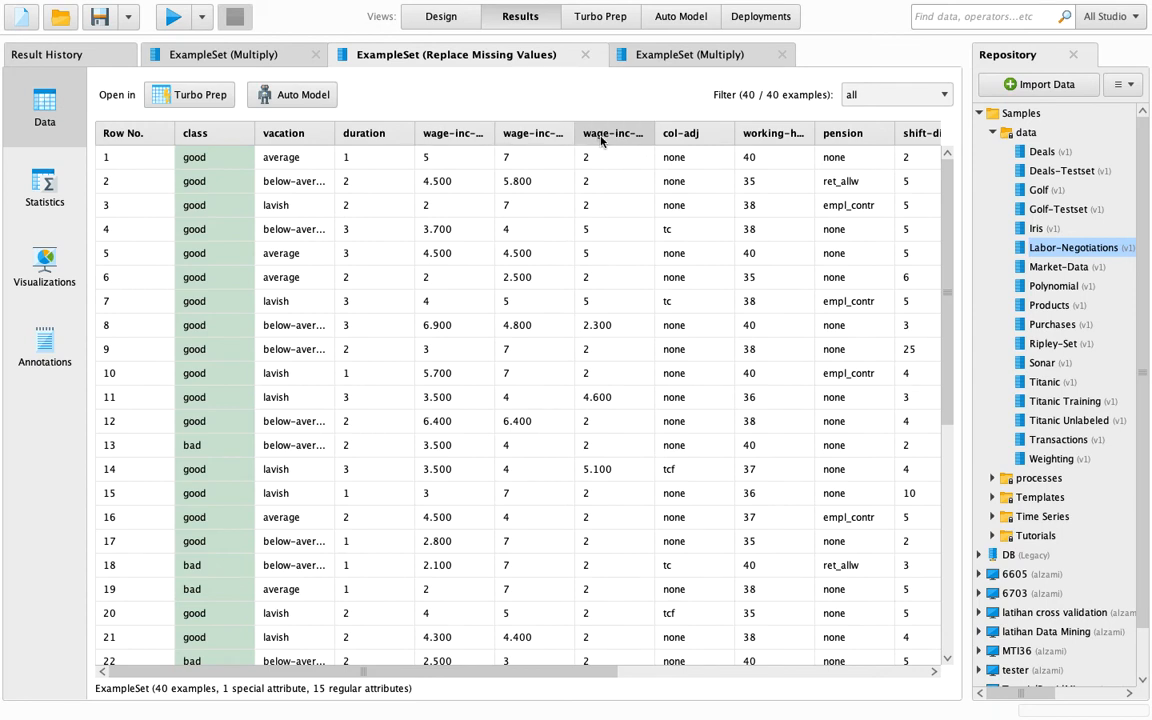
pyautogui.click(668, 60)
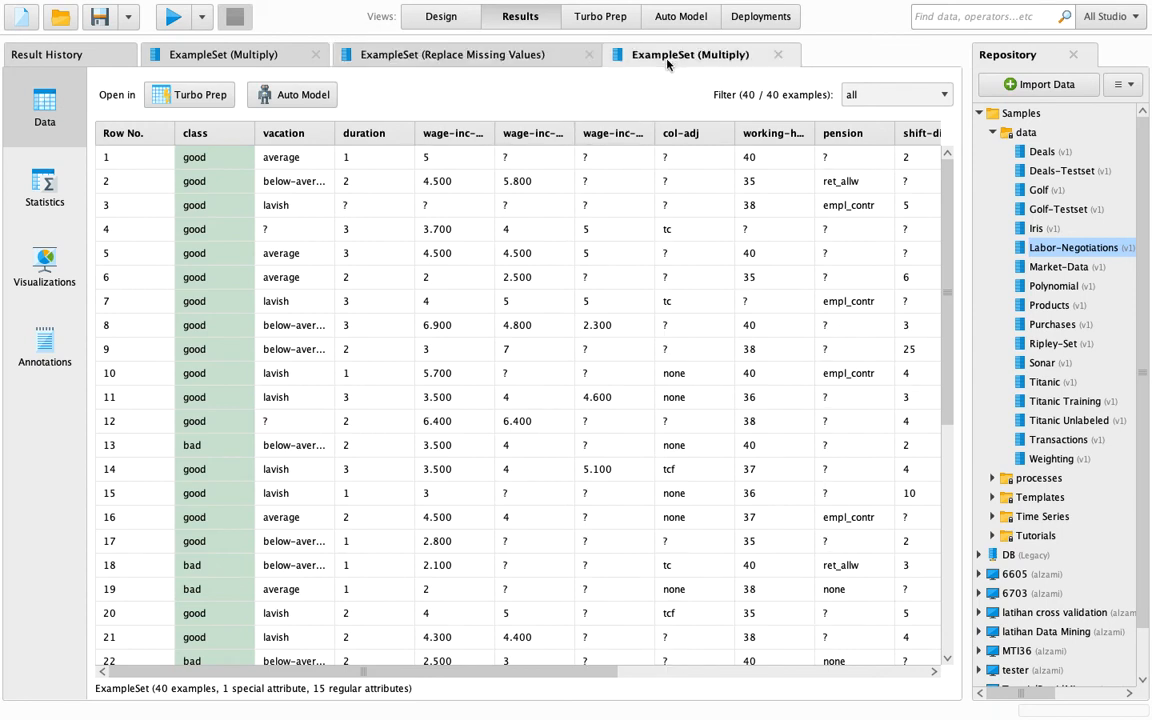
pyautogui.click(529, 61)
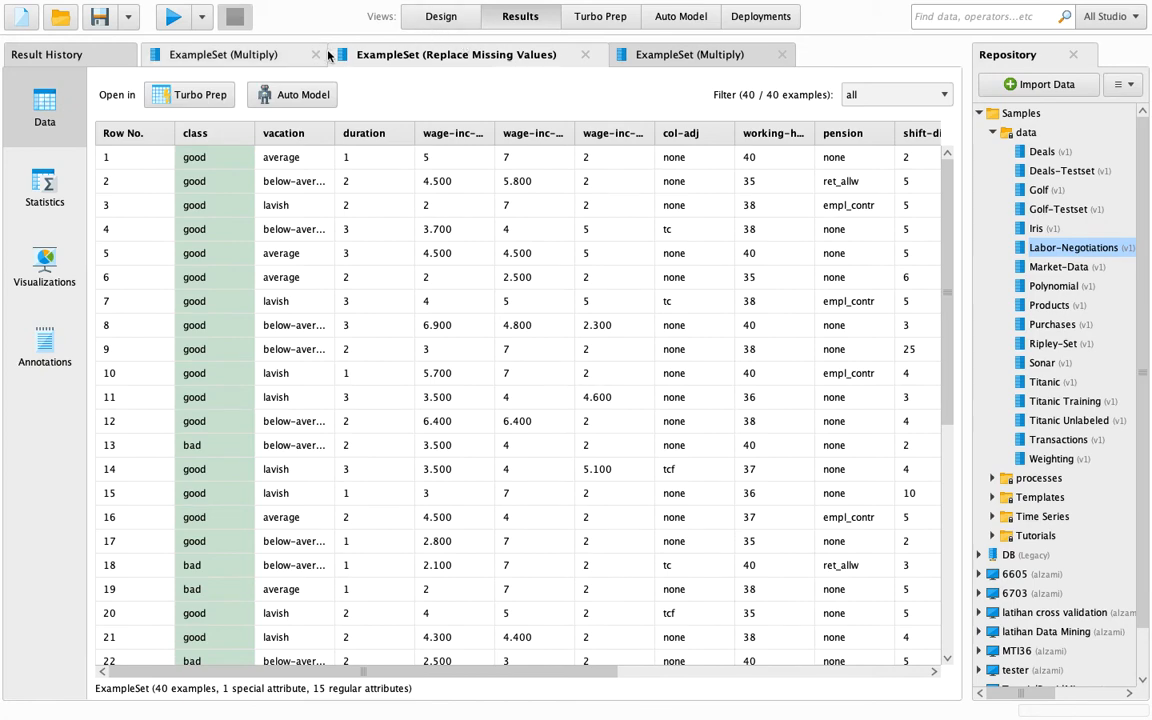
# - In the process design, disconnect both Replace Missing Values outputs, reconnect only exa to the second result port, and move the operator up slightly
pyautogui.click(418, 16)
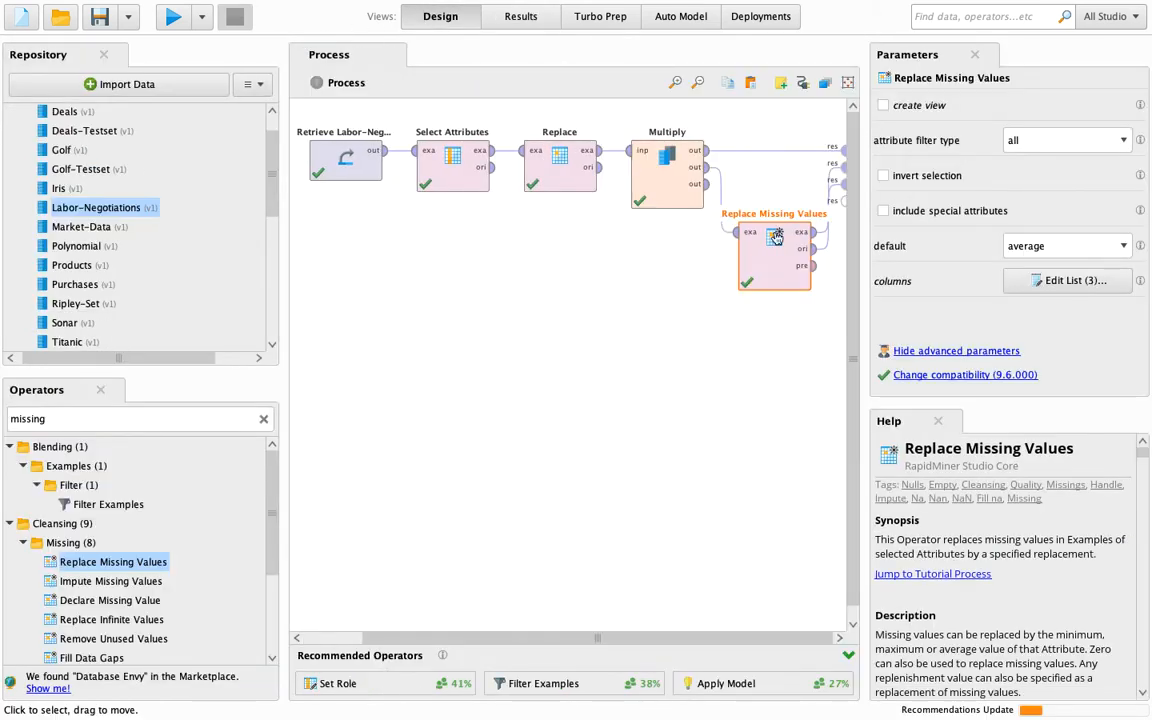
pyautogui.keyDown('alt'); pyautogui.click(831, 205); pyautogui.keyUp('alt')
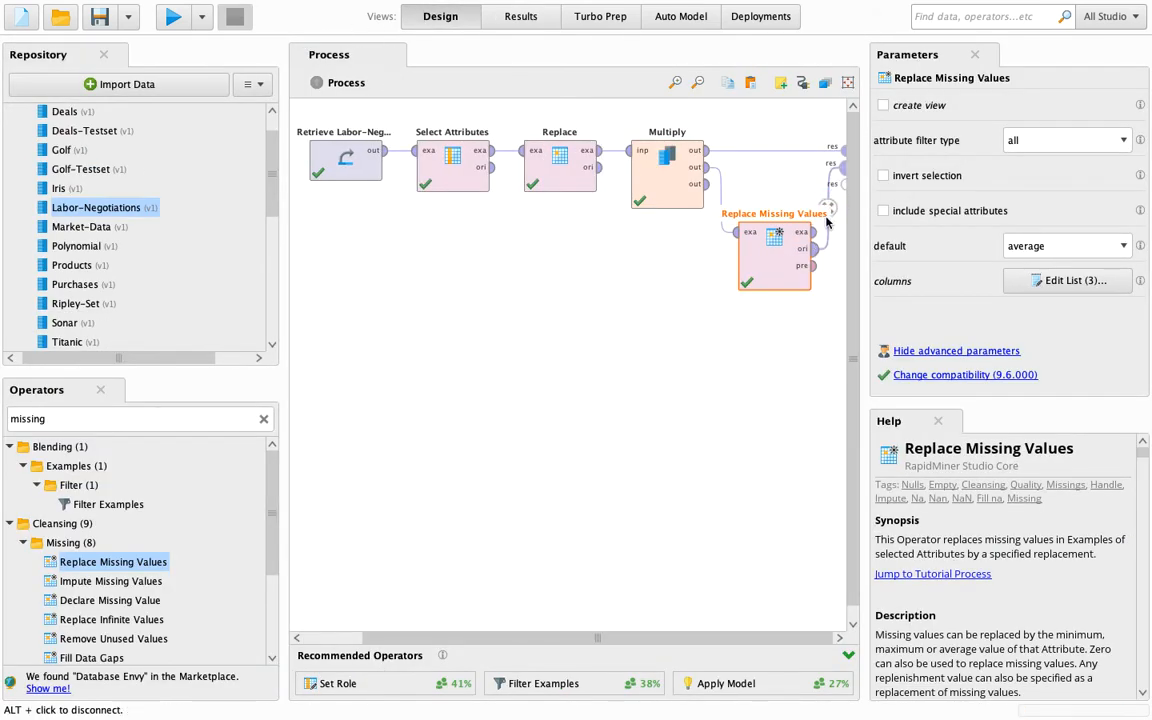
pyautogui.click(816, 232)
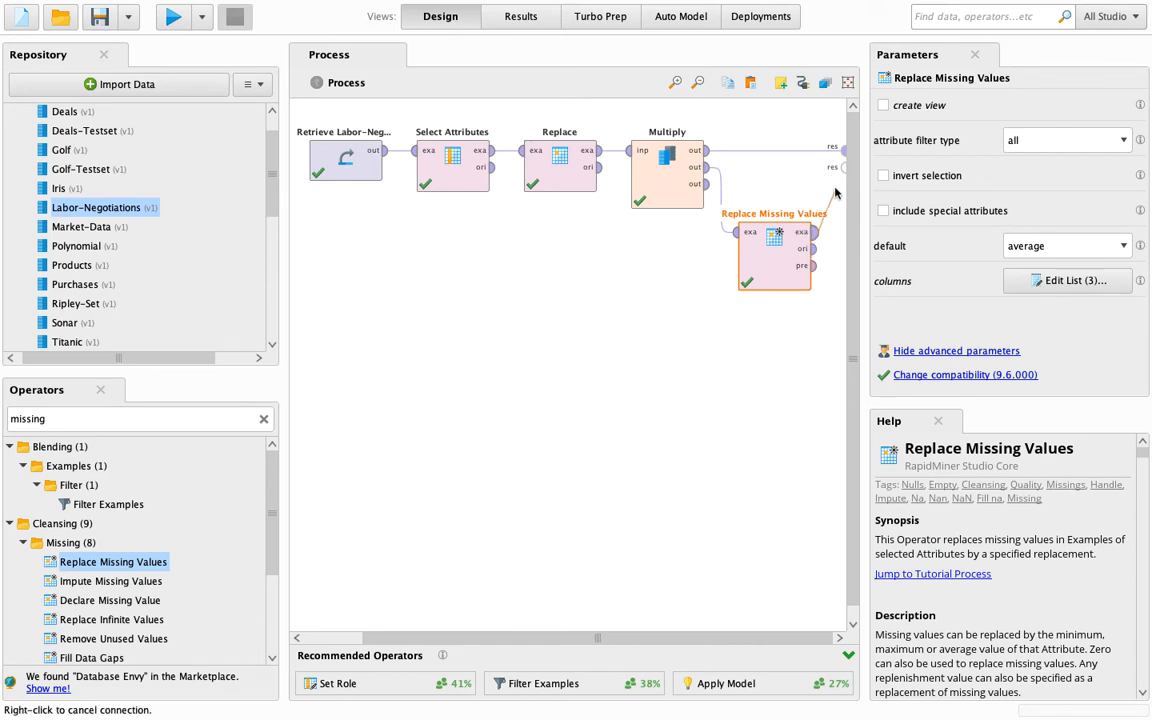
pyautogui.click(843, 167)
pyautogui.moveTo(768, 268); pyautogui.dragTo(768, 222)
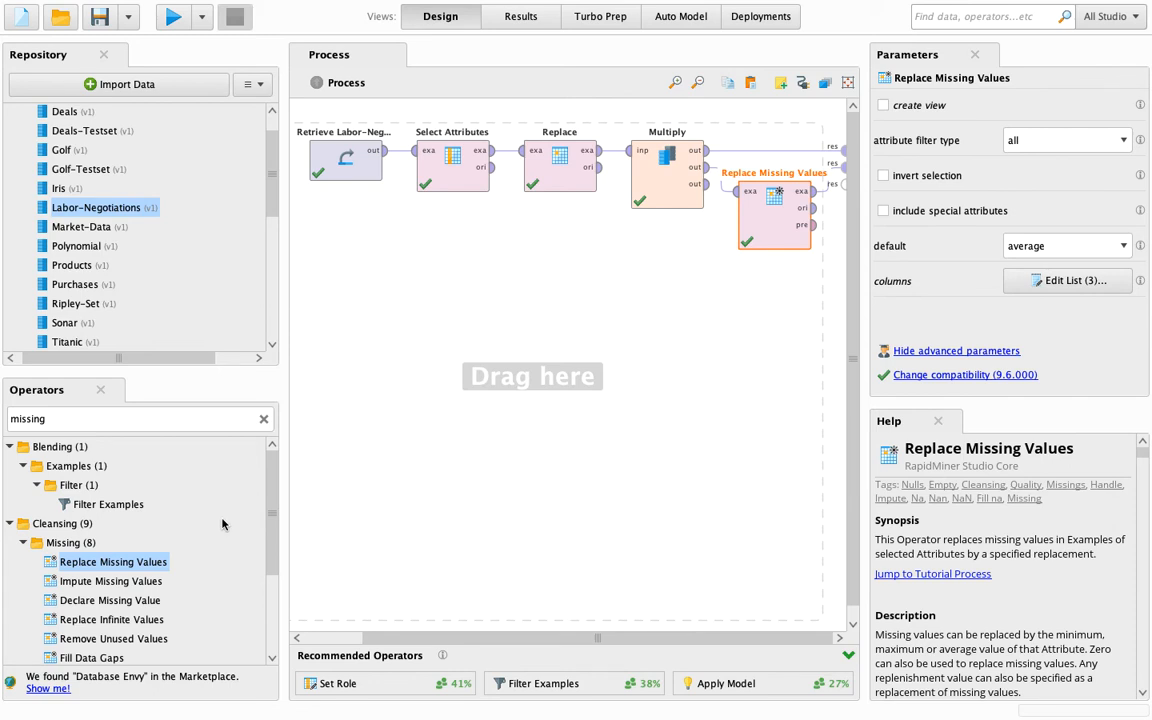
# - Add an Impute Missing Values operator below Replace Missing Values and open its subprocess
pyautogui.click(118, 581)
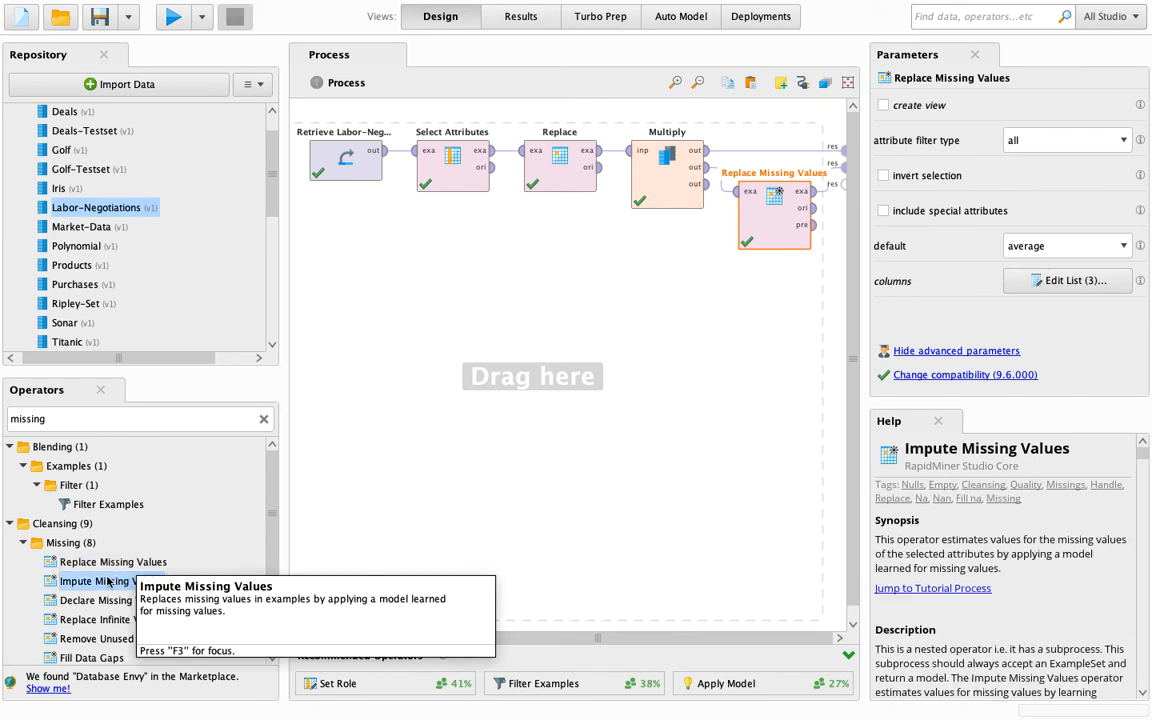
pyautogui.rightClick(92, 584)
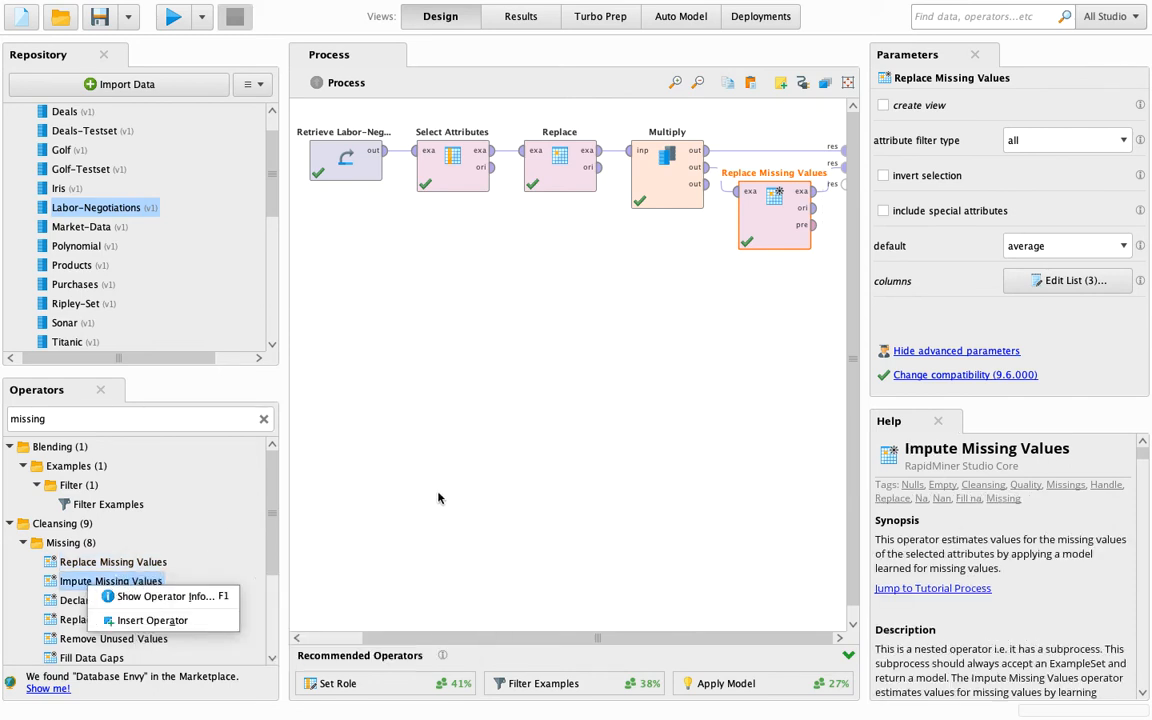
pyautogui.moveTo(120, 582); pyautogui.dragTo(766, 337)
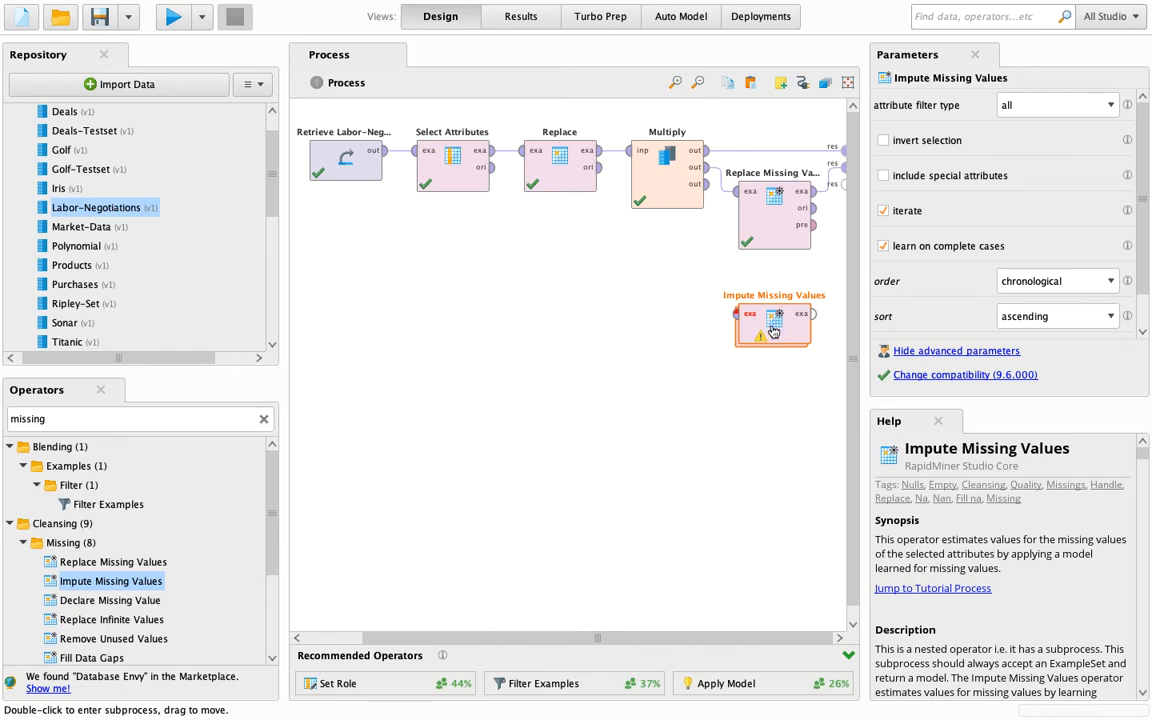
pyautogui.doubleClick(787, 331)
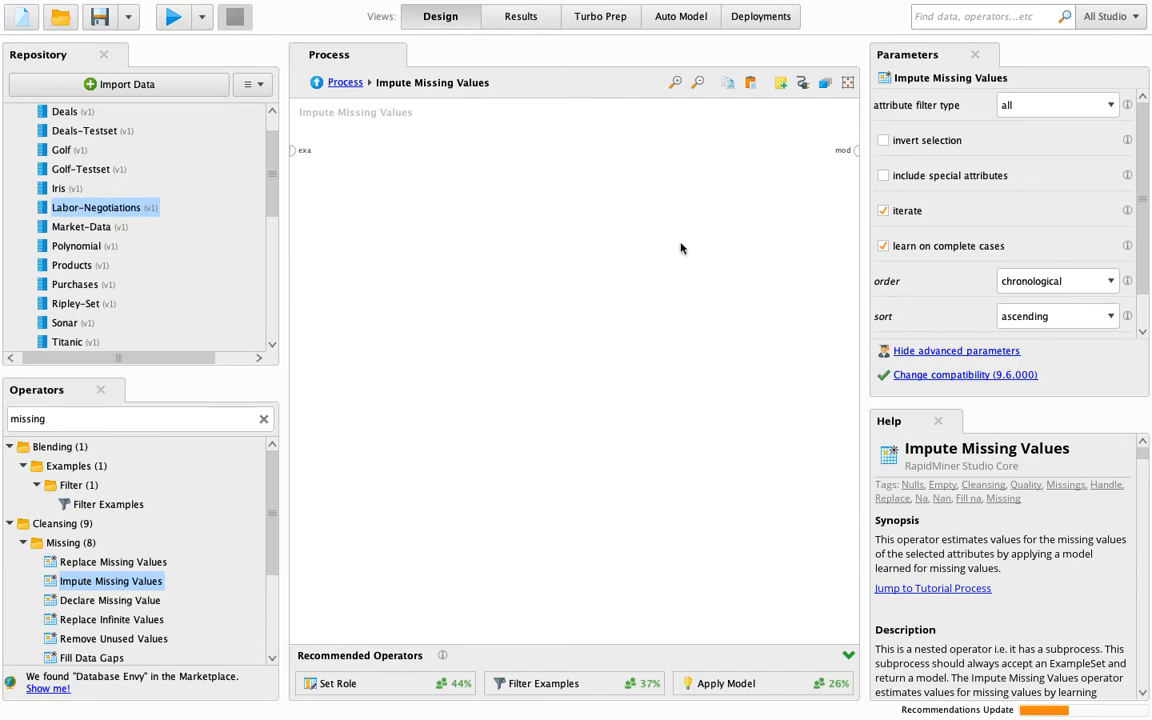
# - Find the k-NN operator by searching for "k nea" and place it in the Impute Missing Values subprocess
pyautogui.hotkey('ctrl', 'Left')
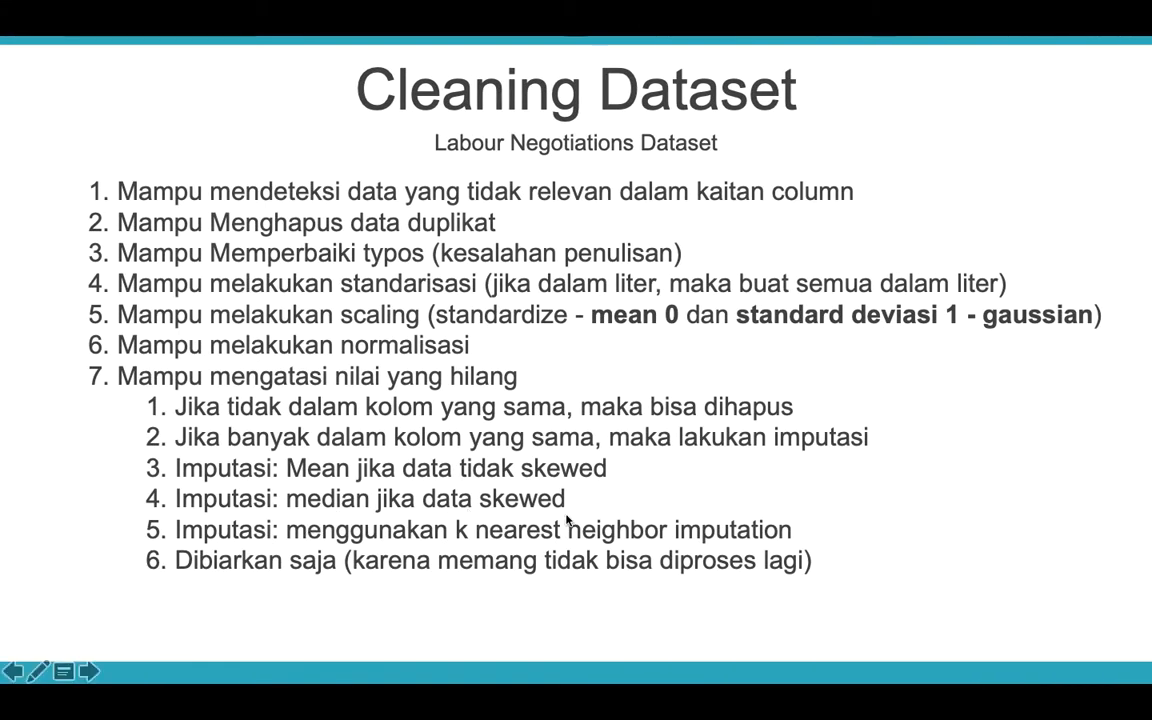
pyautogui.hotkey('ctrl', 'Right')
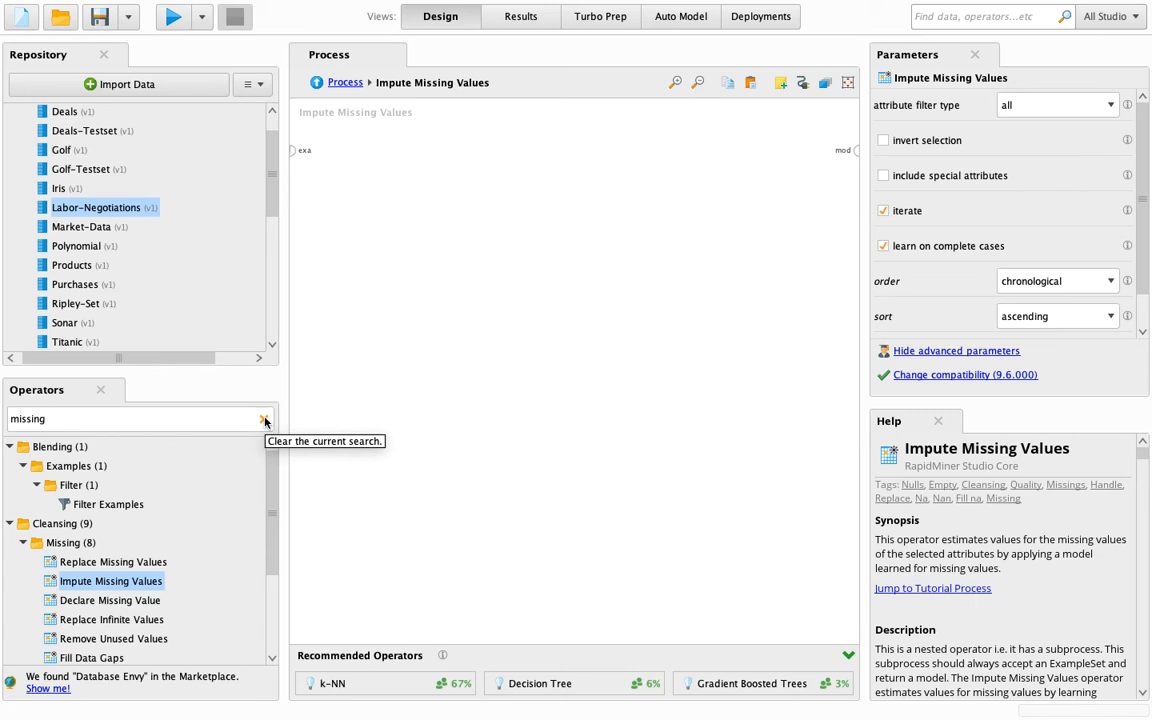
pyautogui.click(264, 420)
pyautogui.write('k nea')
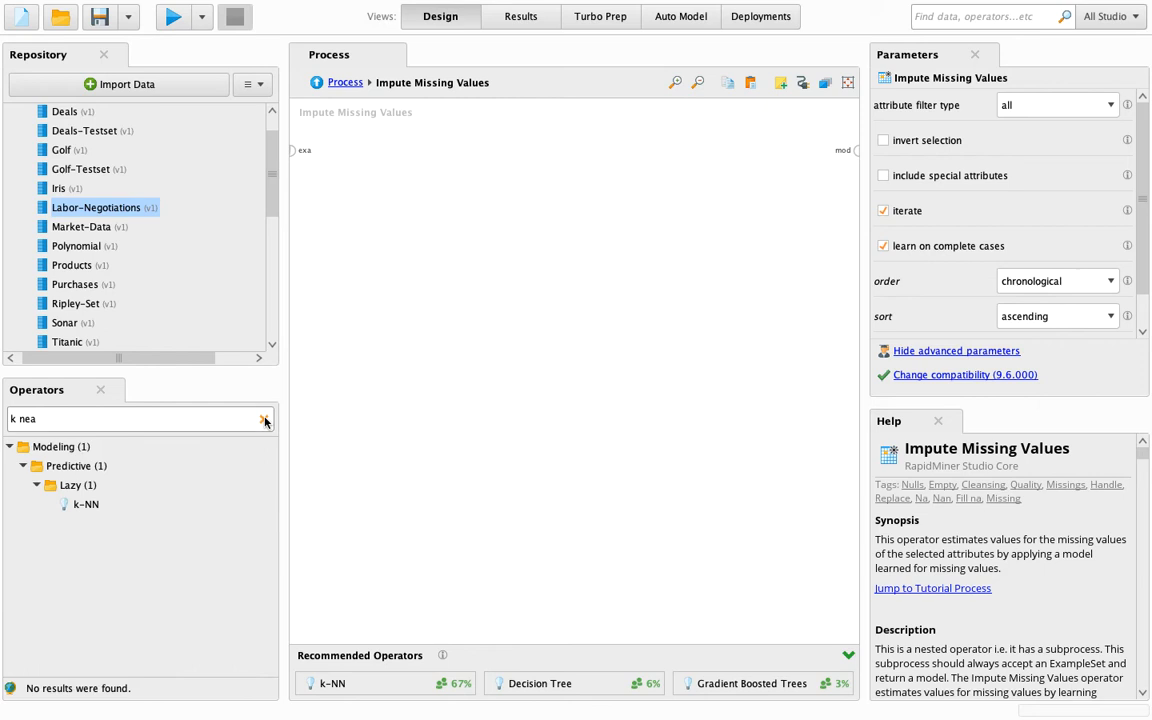
pyautogui.click(86, 504)
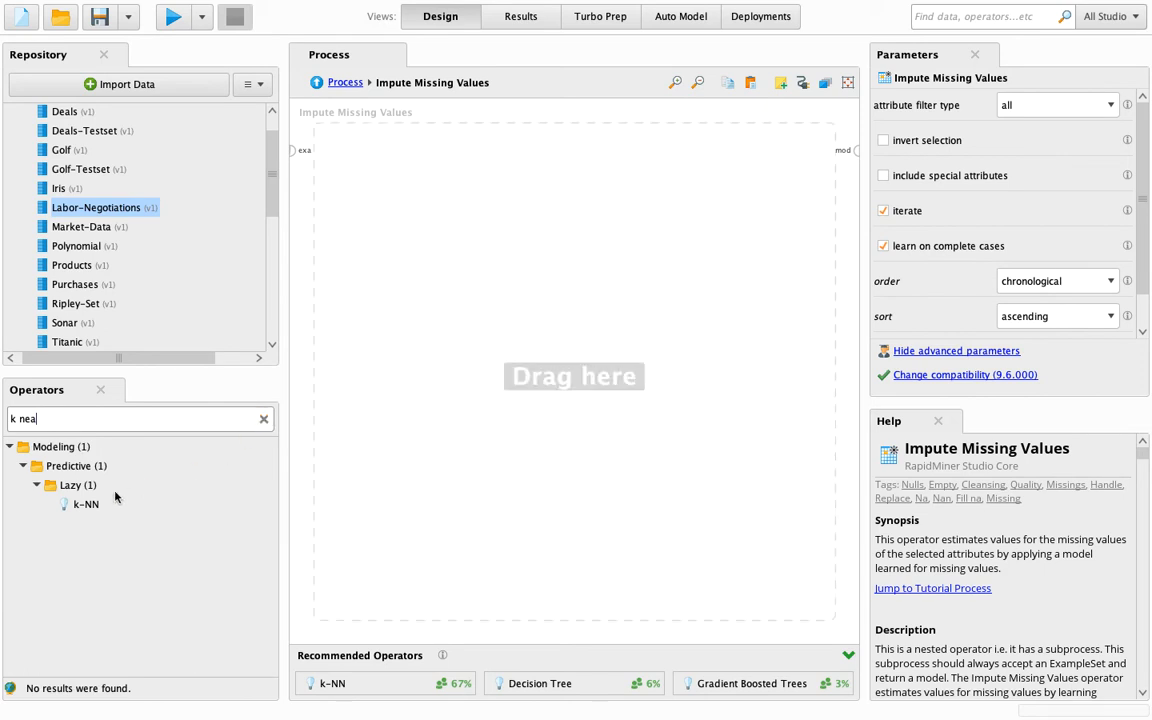
pyautogui.rightClick(86, 504)
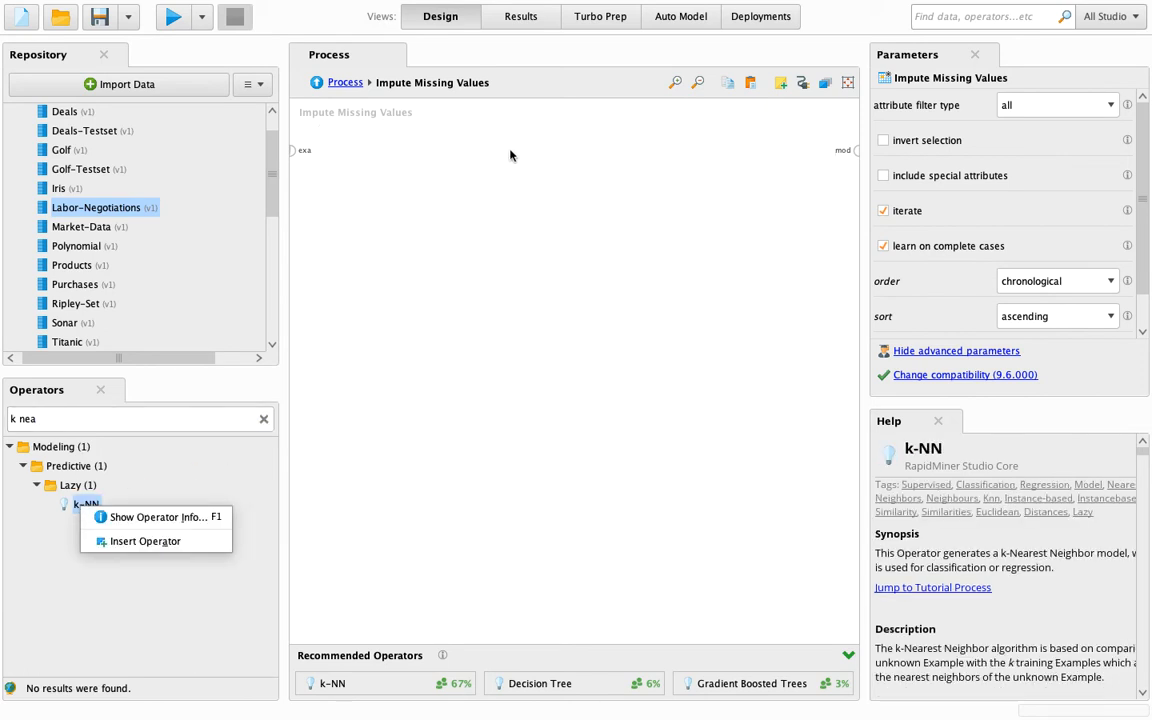
pyautogui.click(86, 504)
pyautogui.moveTo(86, 504); pyautogui.dragTo(560, 162)
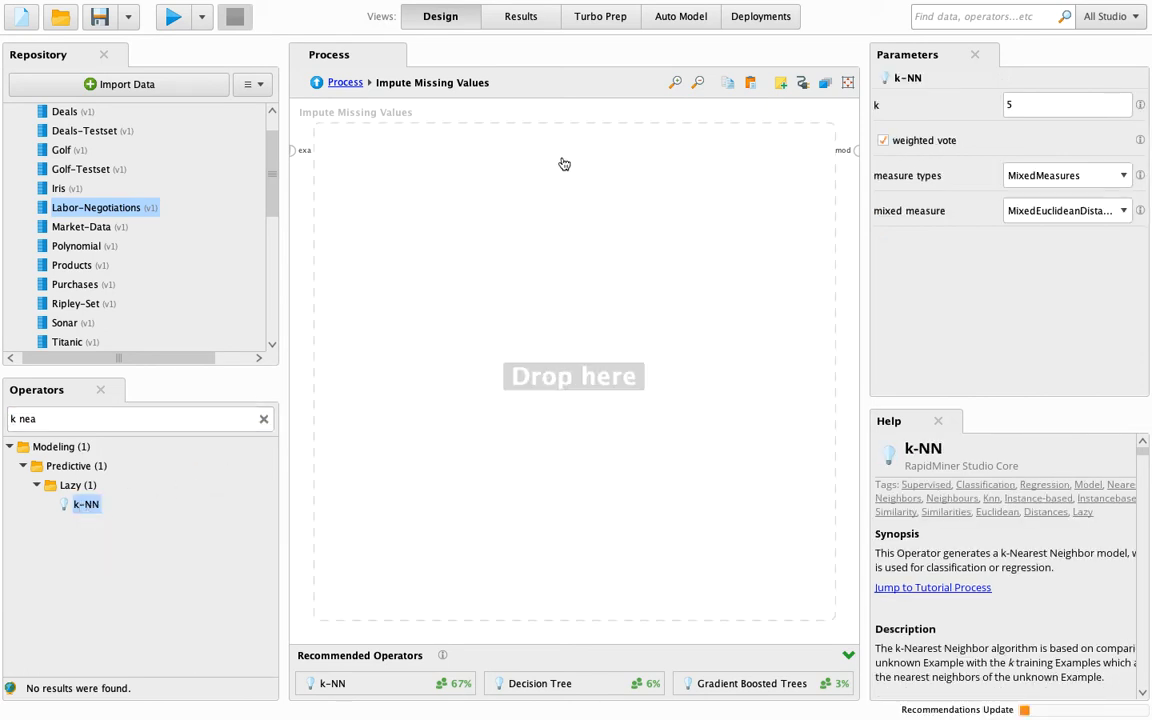
# - Connect the subprocess exa input to k-NN's training port and k-NN's model output to the subprocess mod port
pyautogui.click(294, 151)
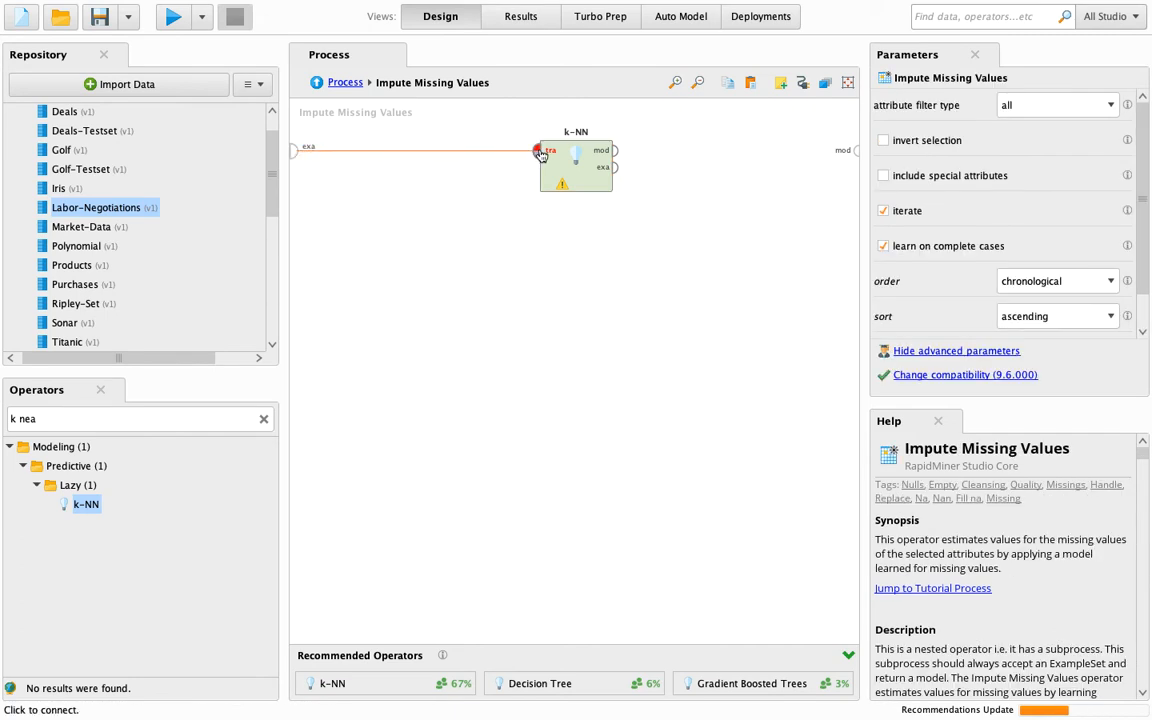
pyautogui.click(541, 150)
pyautogui.click(614, 150)
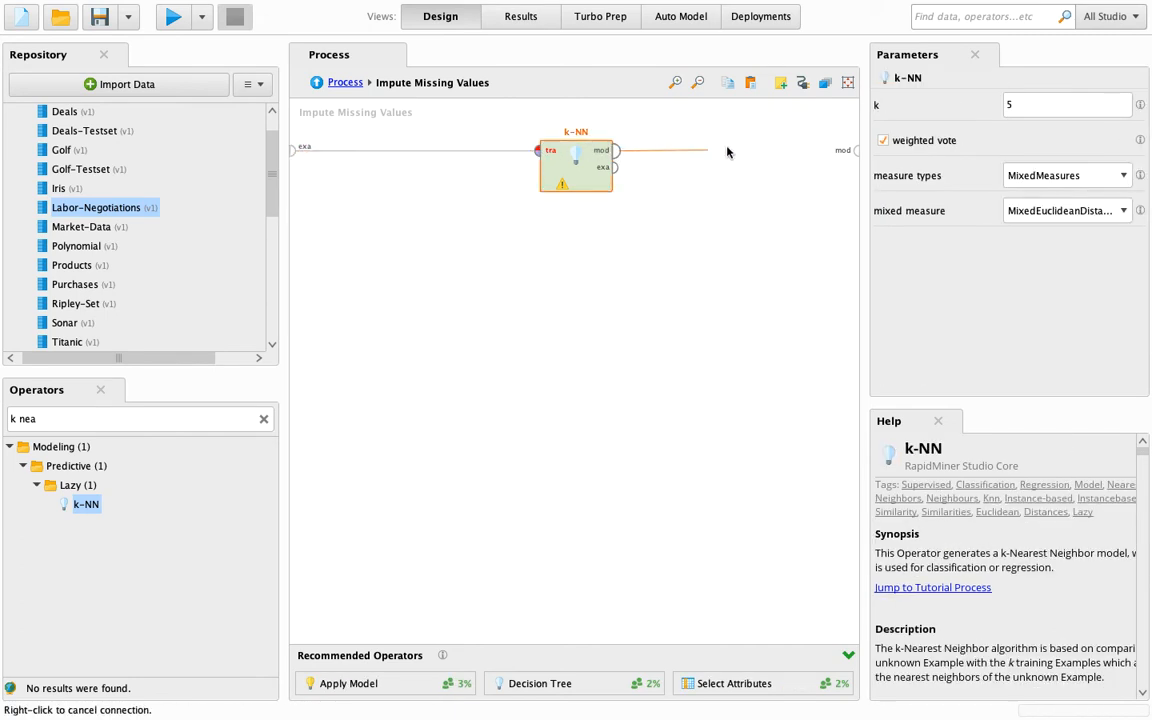
pyautogui.click(854, 149)
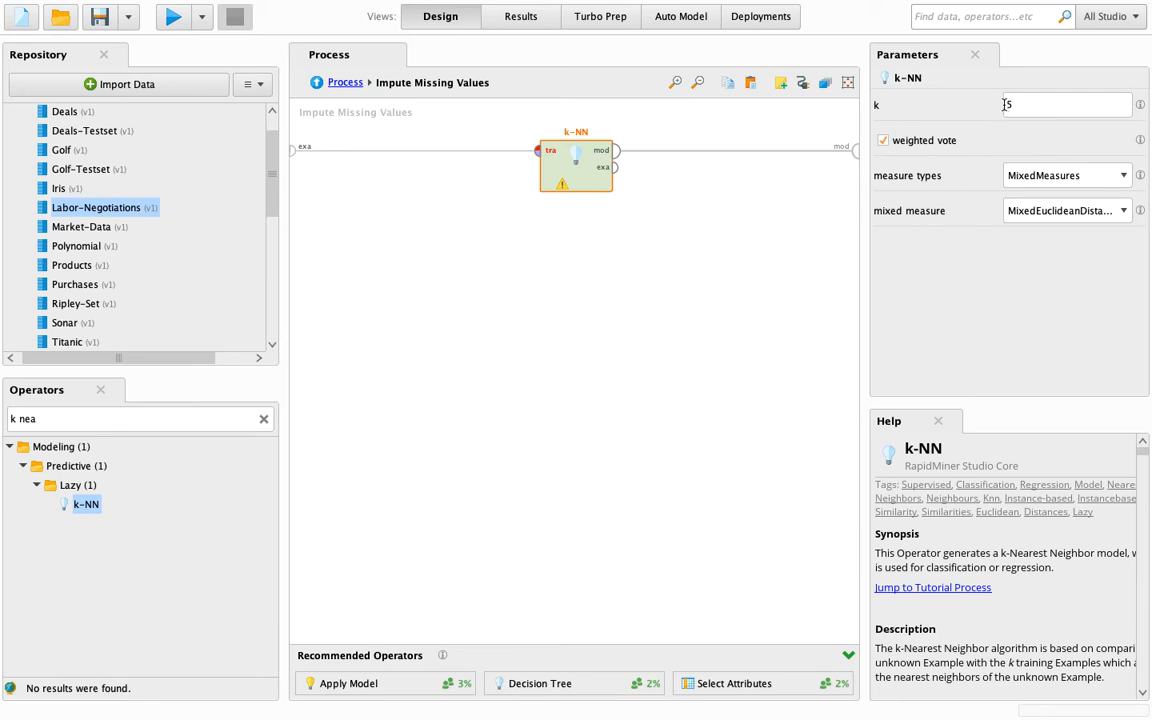
# - Check the available mixed measure and measure types options of the k-NN operator
pyautogui.click(1064, 213)
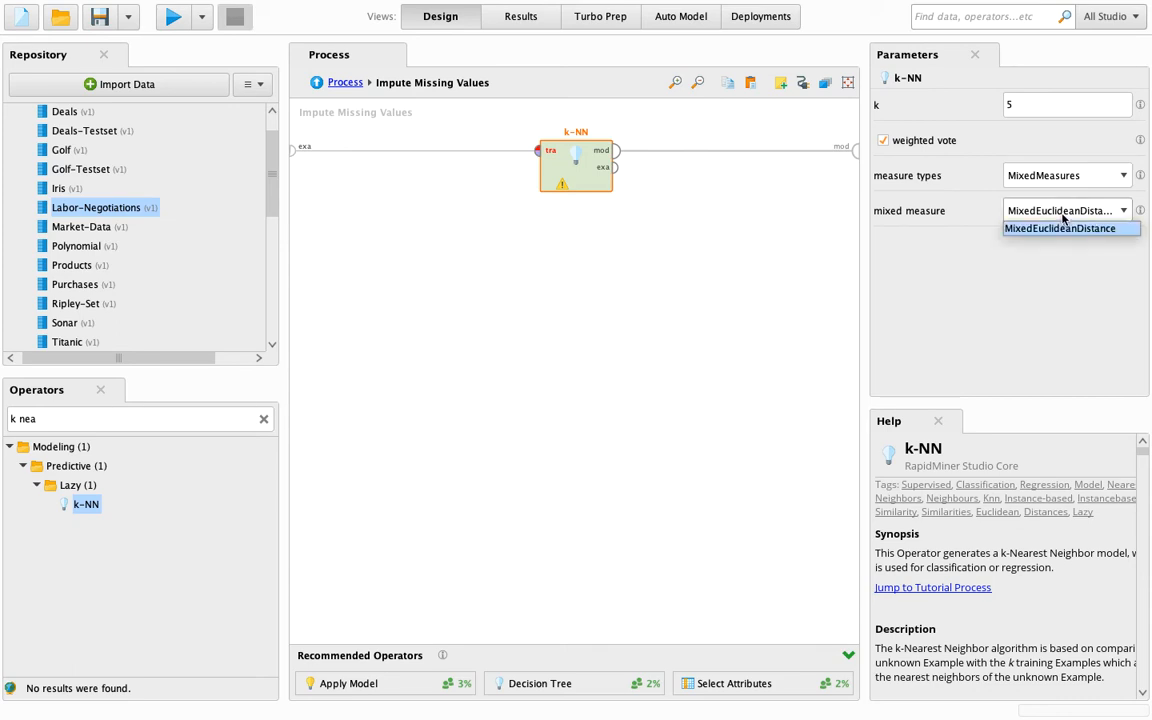
pyautogui.click(1064, 217)
pyautogui.click(1054, 175)
pyautogui.click(1054, 175)
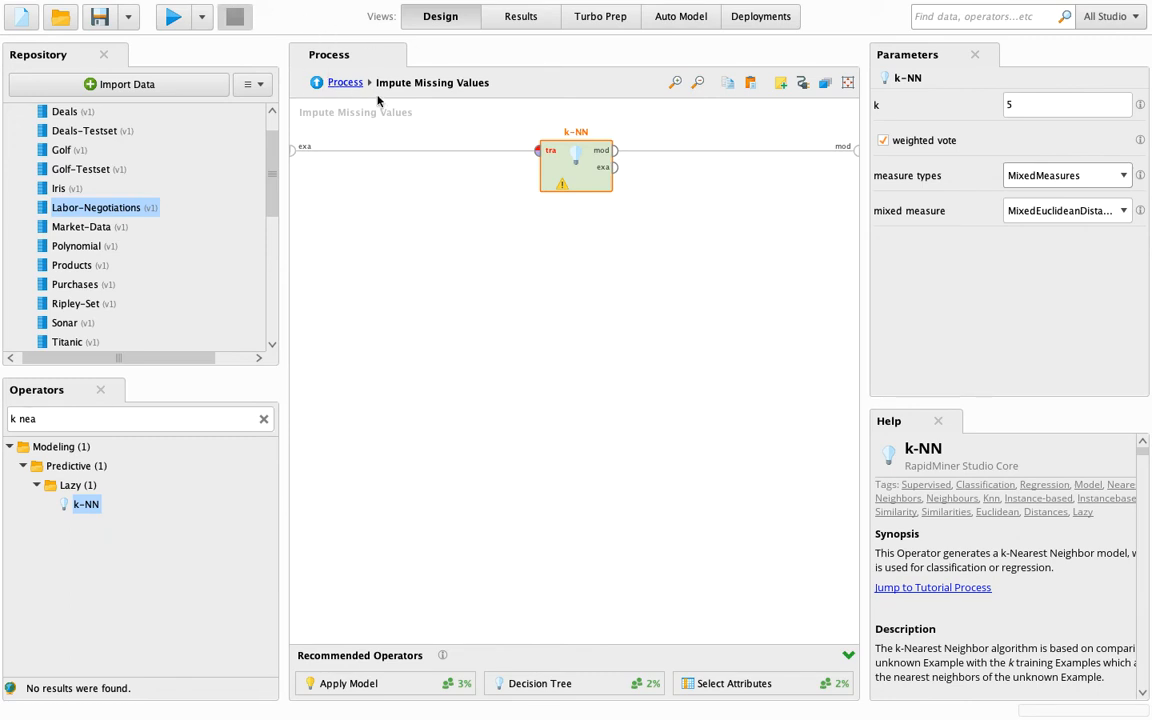
# - In the main process, connect Multiply's third output through Impute Missing Values to the third result port and run the process
pyautogui.click(345, 83)
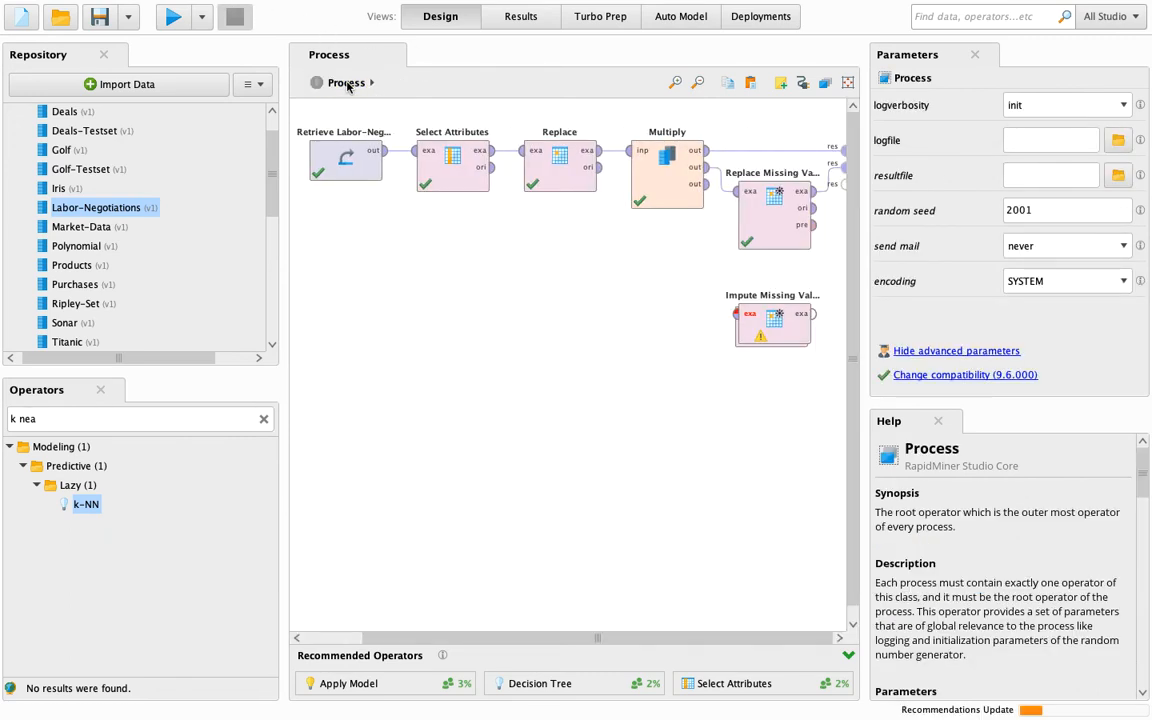
pyautogui.click(696, 184)
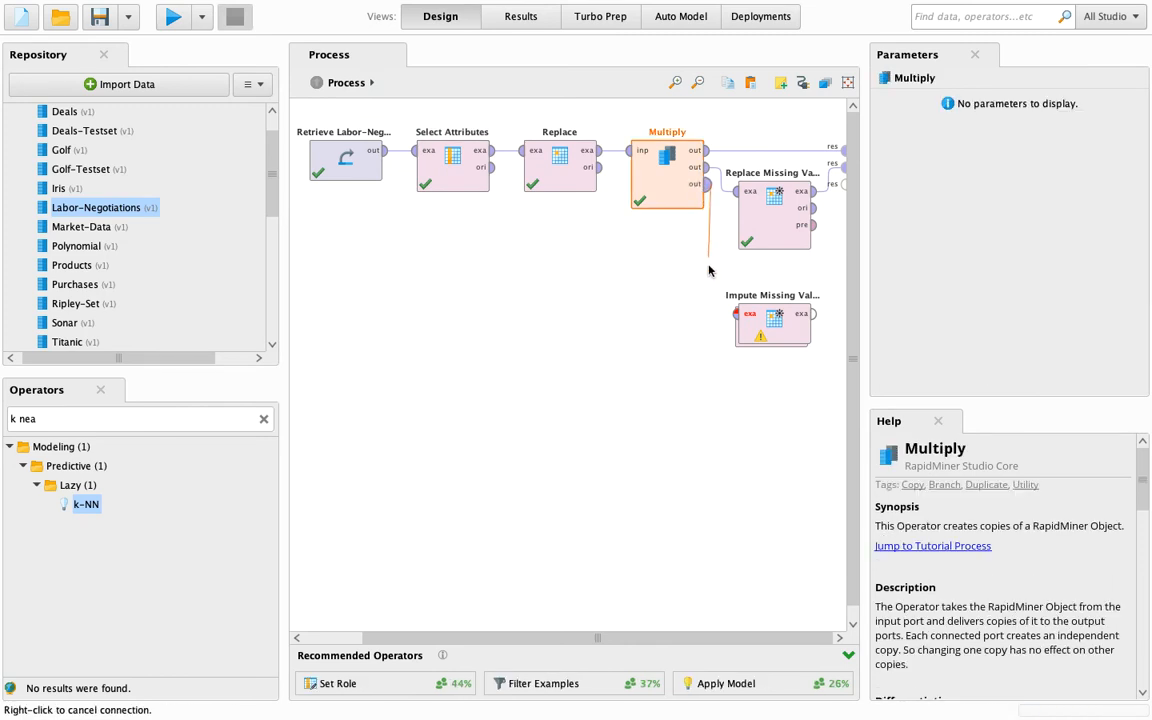
pyautogui.click(738, 313)
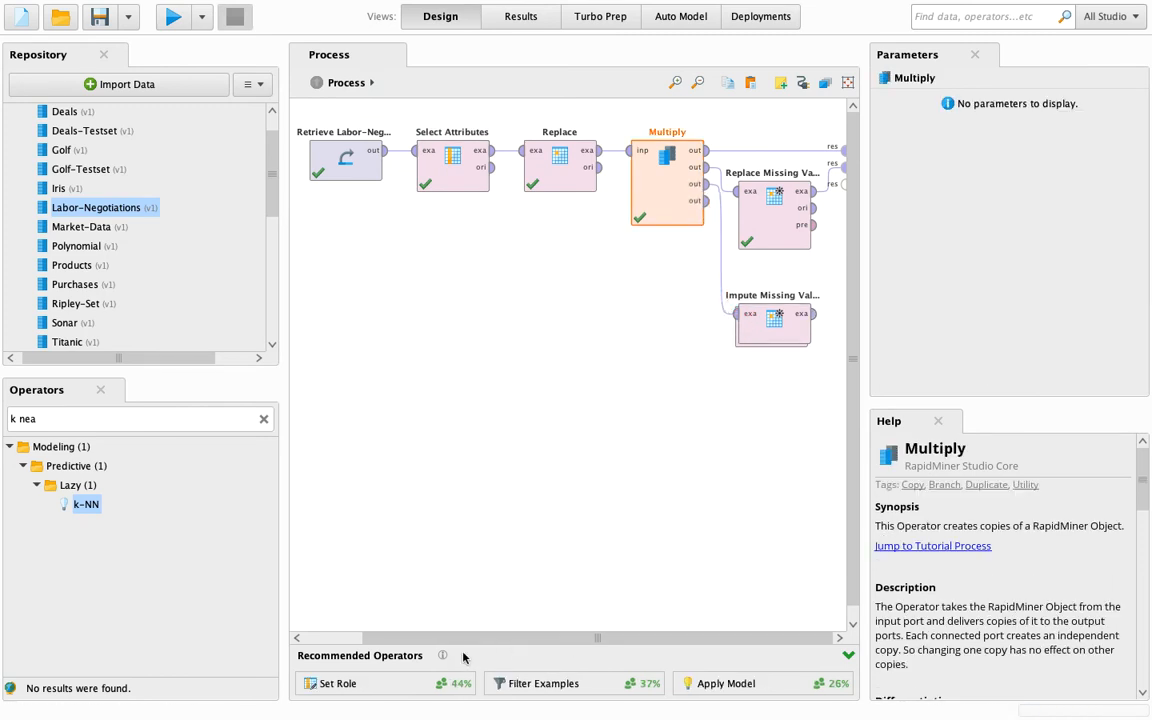
pyautogui.click(345, 638)
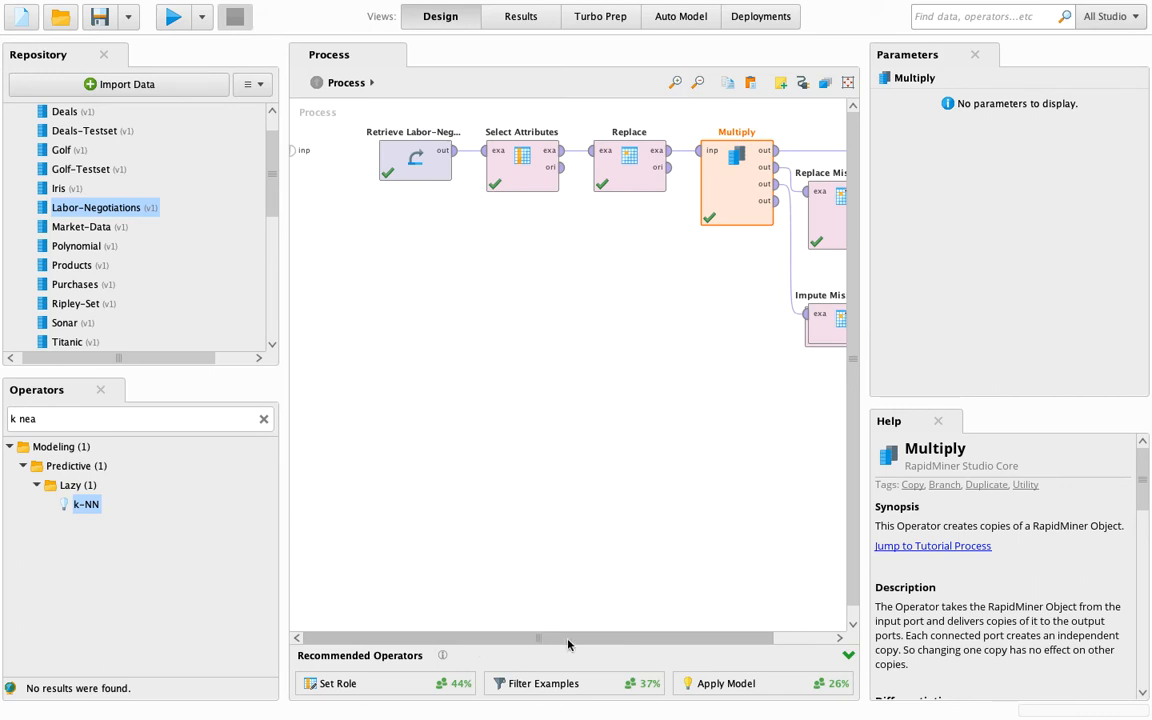
pyautogui.moveTo(568, 639); pyautogui.dragTo(742, 638)
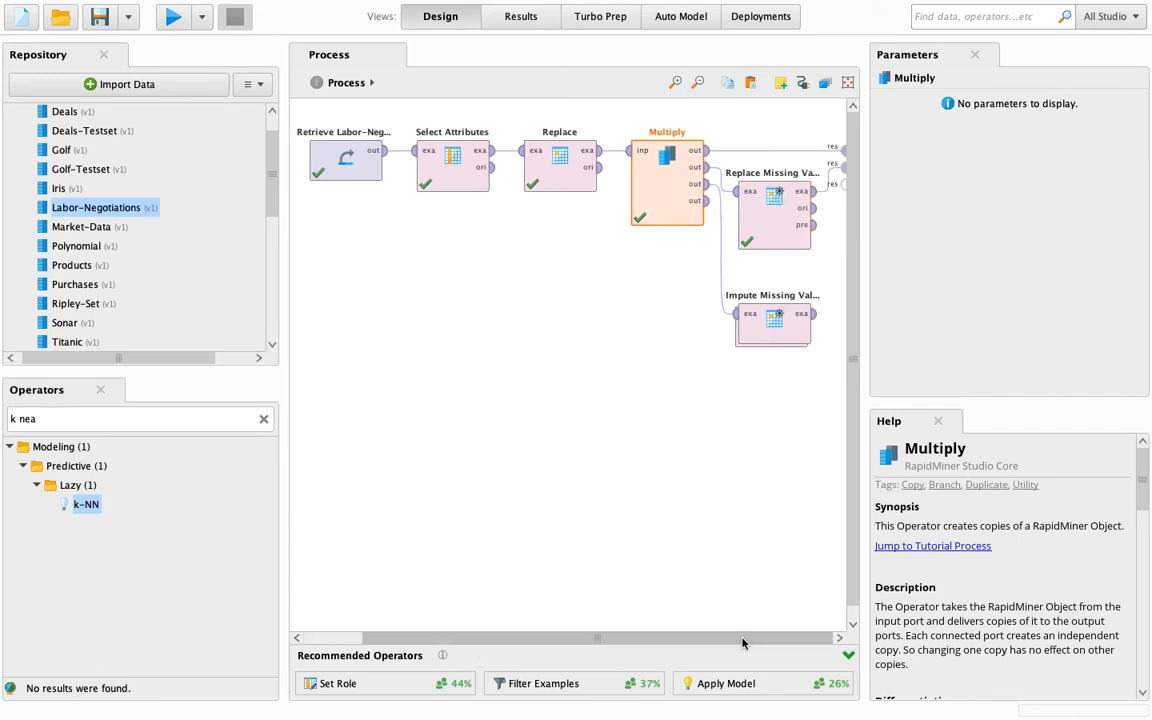
pyautogui.click(813, 314)
pyautogui.click(844, 185)
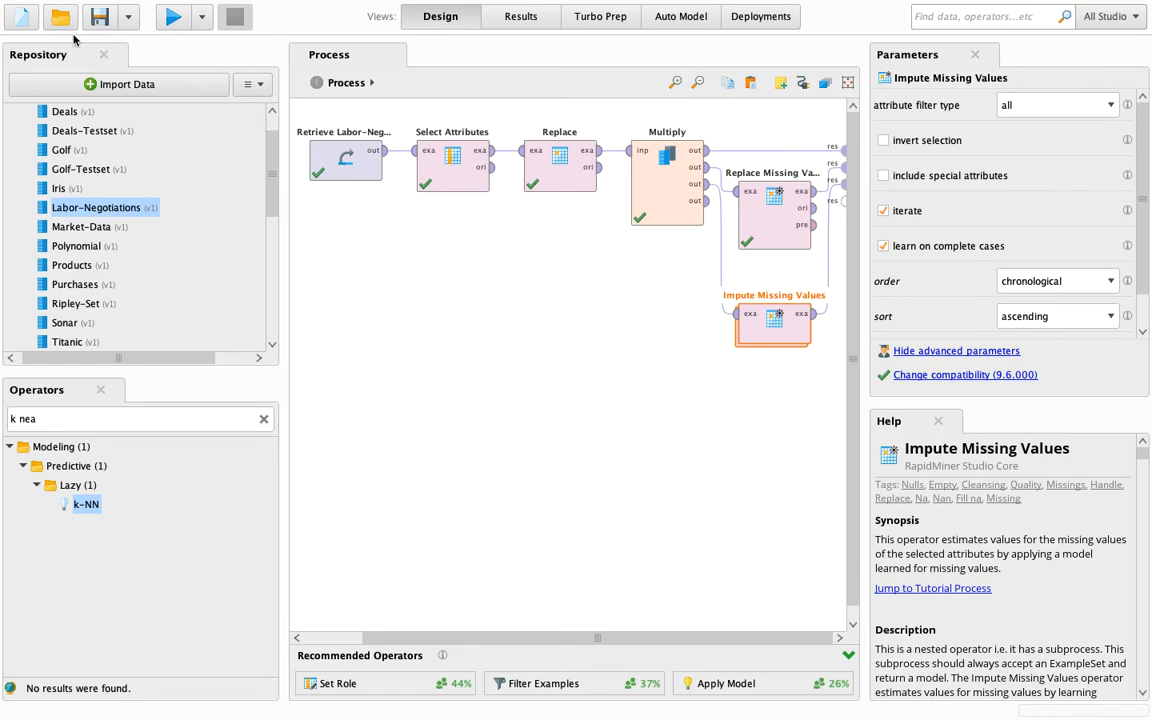
pyautogui.click(172, 19)
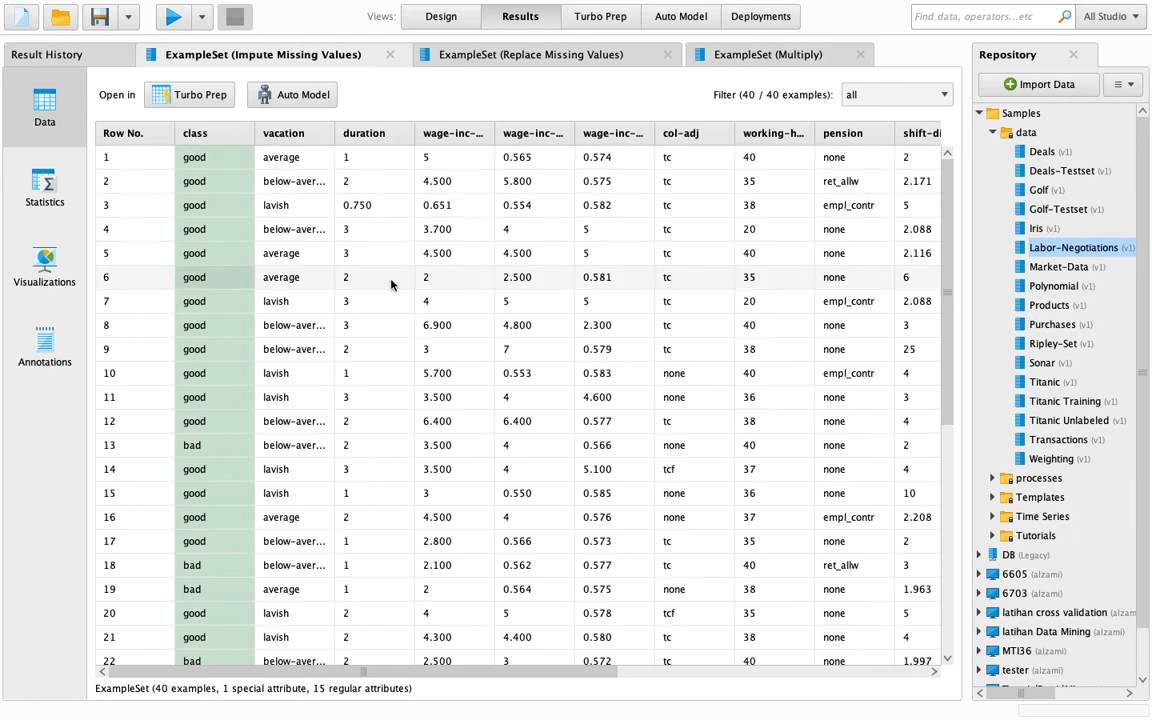
# - Examine the statistics and data of the Impute Missing Values result and compare them with the Replace Missing Values result
pyautogui.click(45, 186)
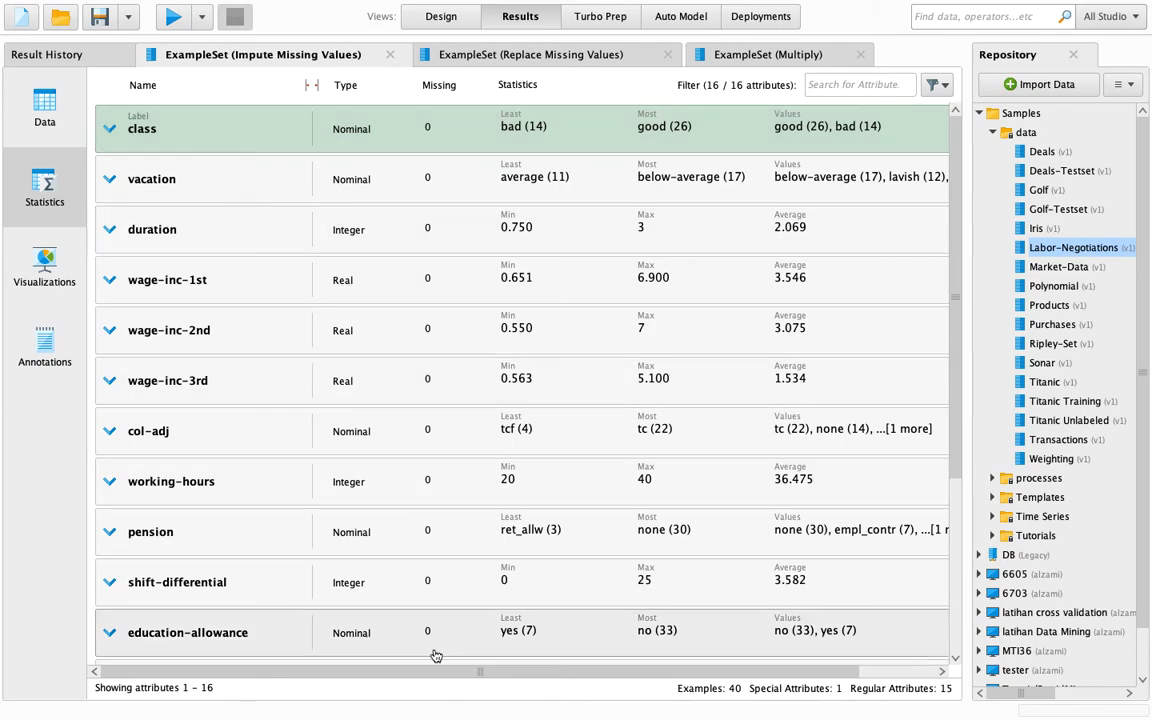
pyautogui.scroll(-3, 435, 653)
pyautogui.scroll(-3, 435, 655)
pyautogui.scroll(5, 436, 650)
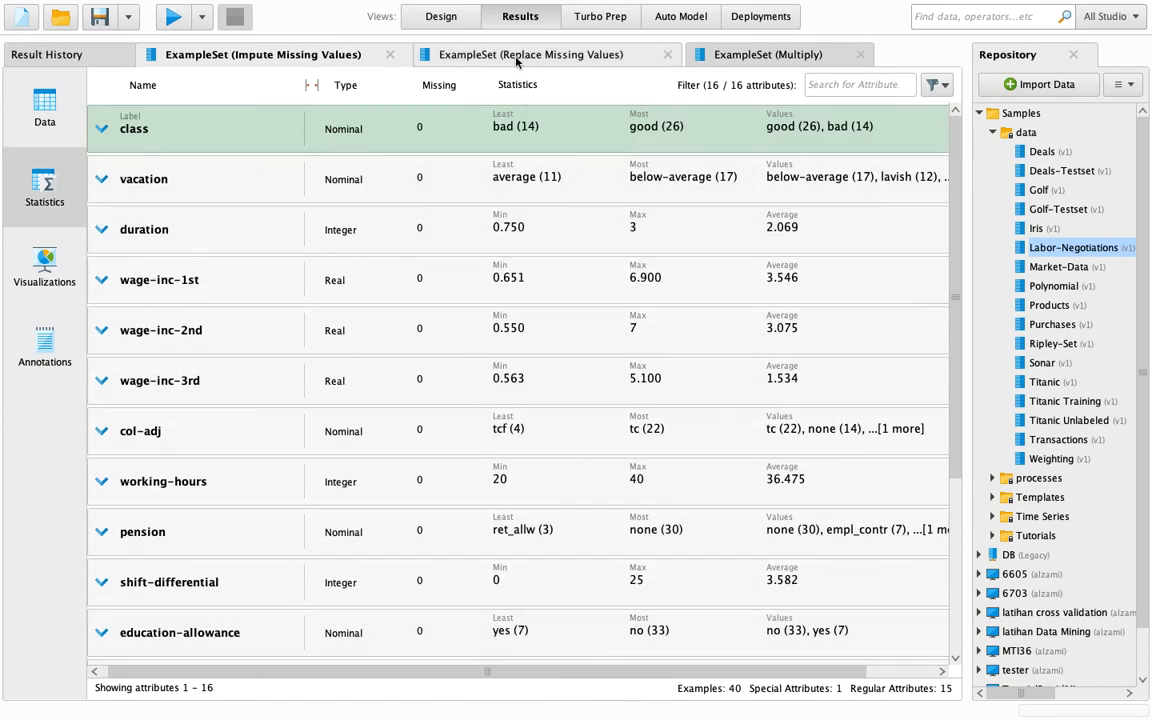
pyautogui.click(464, 52)
pyautogui.click(294, 55)
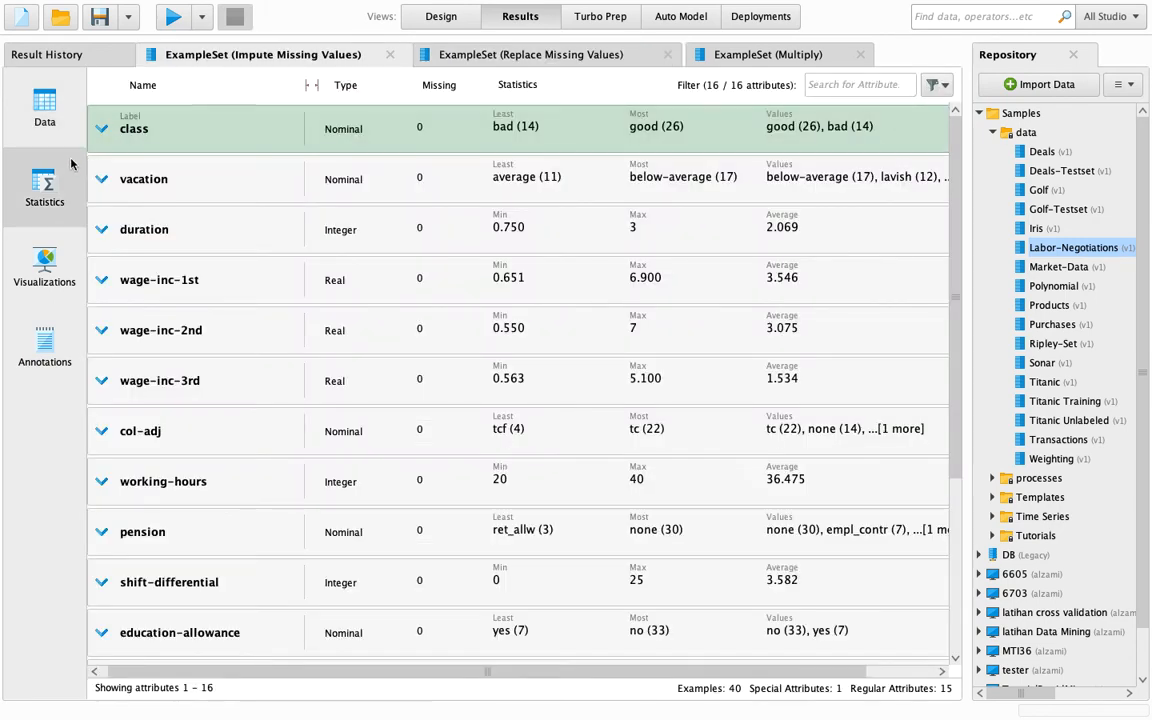
pyautogui.click(41, 106)
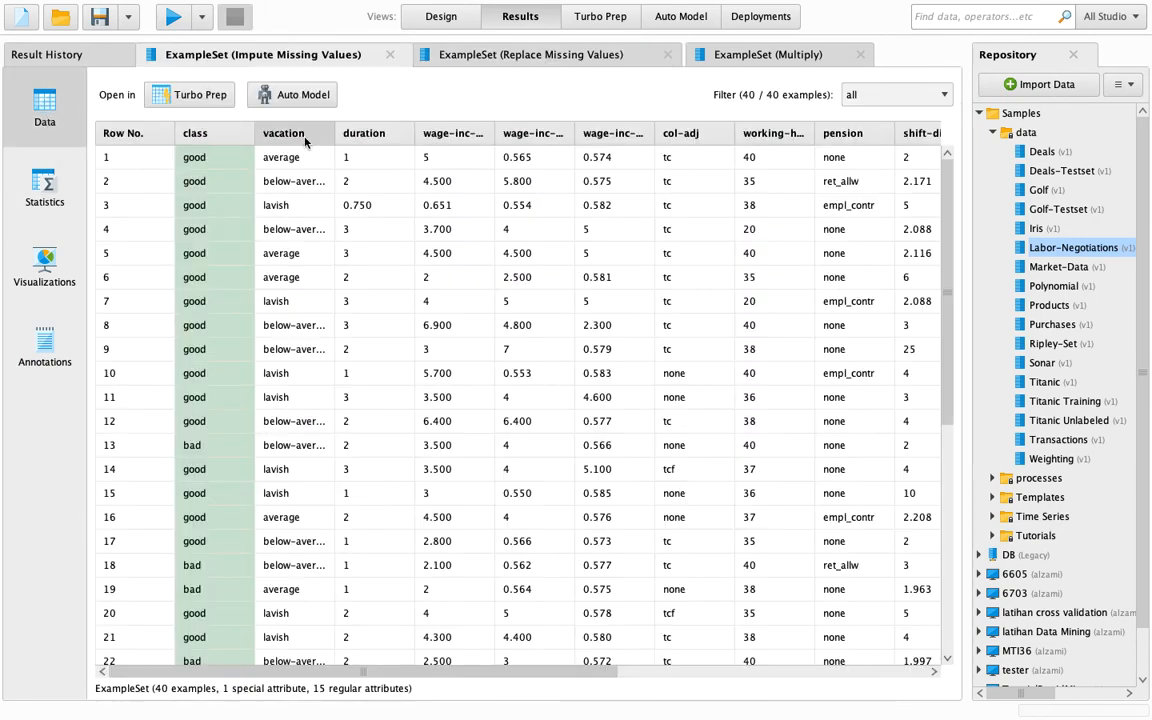
pyautogui.click(444, 53)
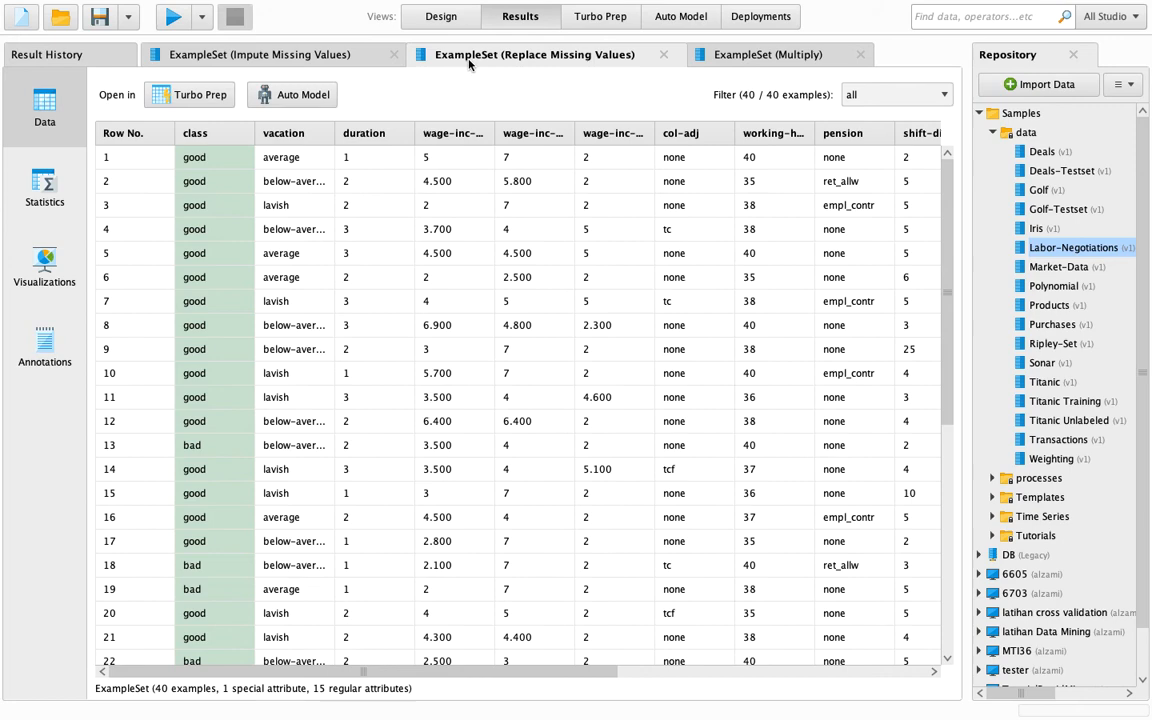
# - Check the Replace Missing Values result's attribute statistics and the operator's available default replacement options
pyautogui.click(43, 200)
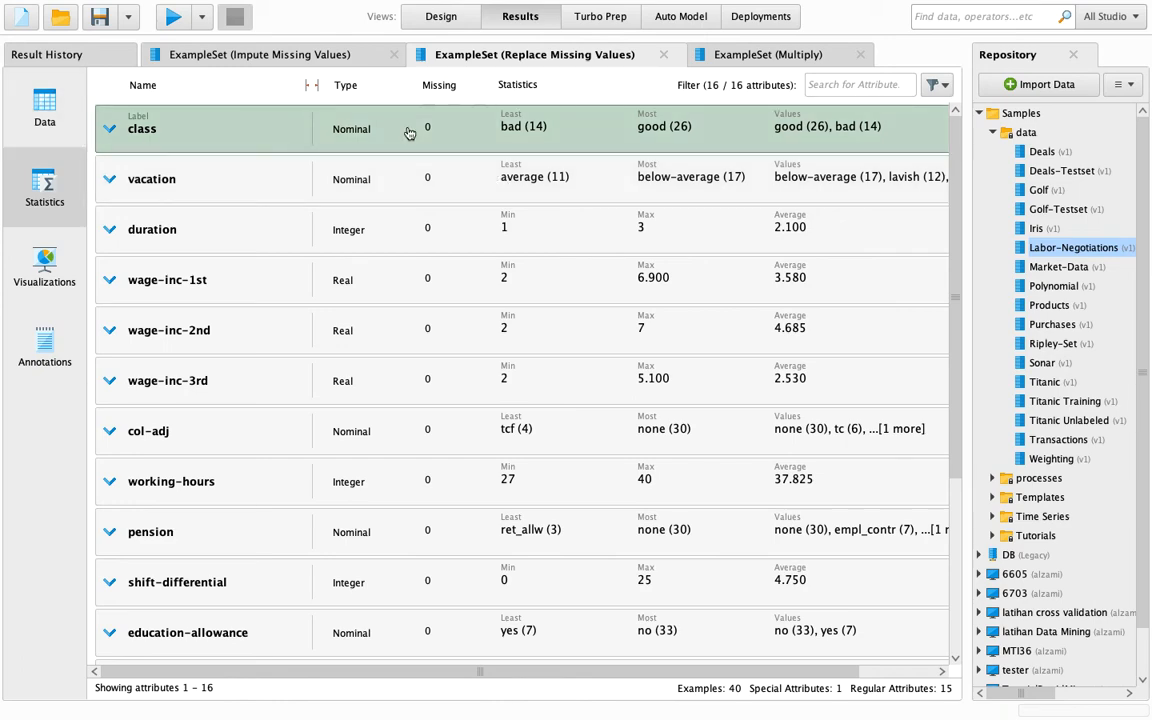
pyautogui.click(438, 17)
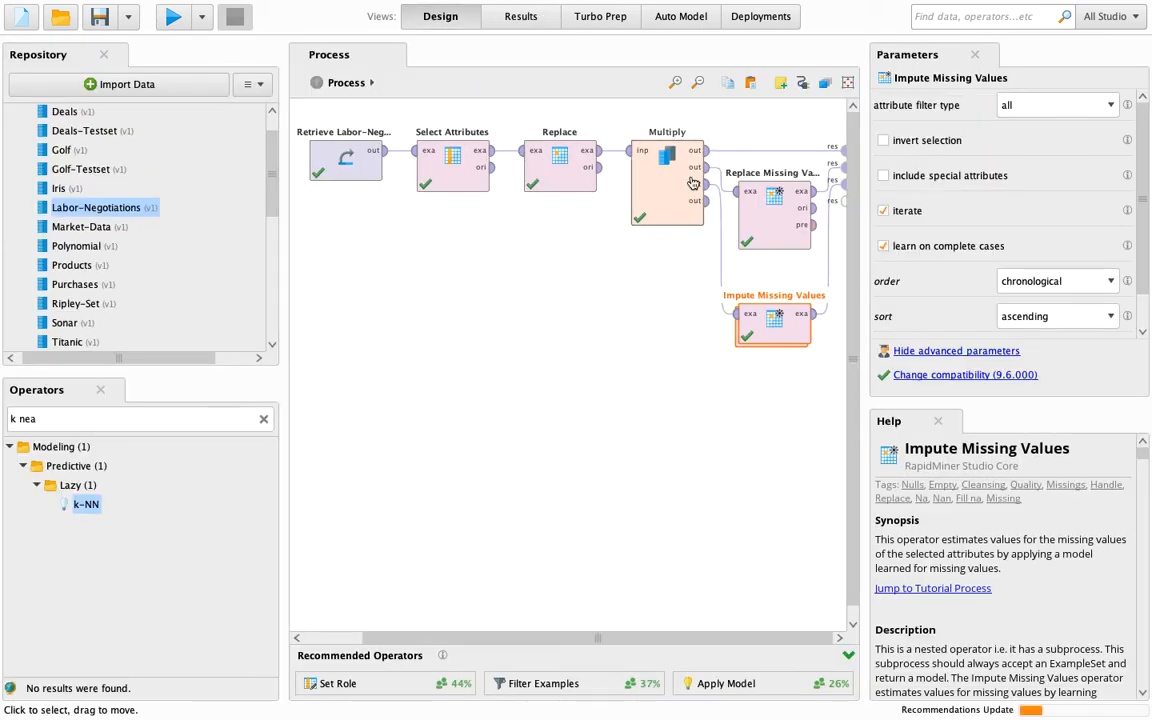
pyautogui.click(785, 225)
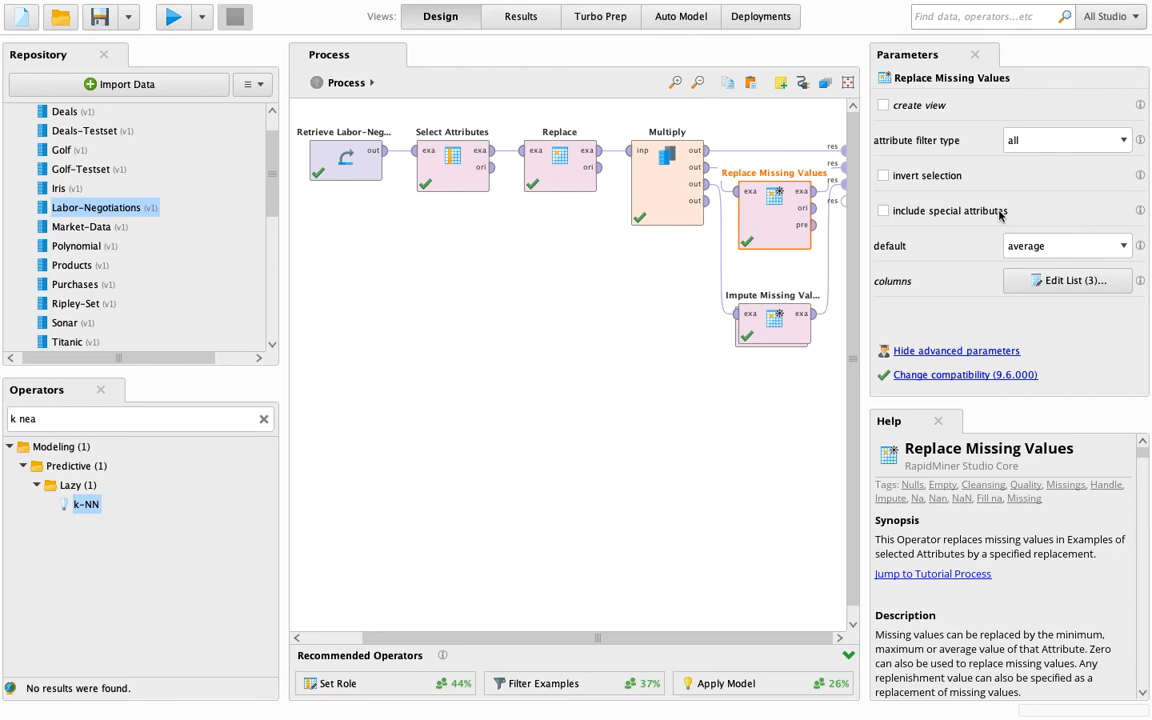
pyautogui.click(1044, 248)
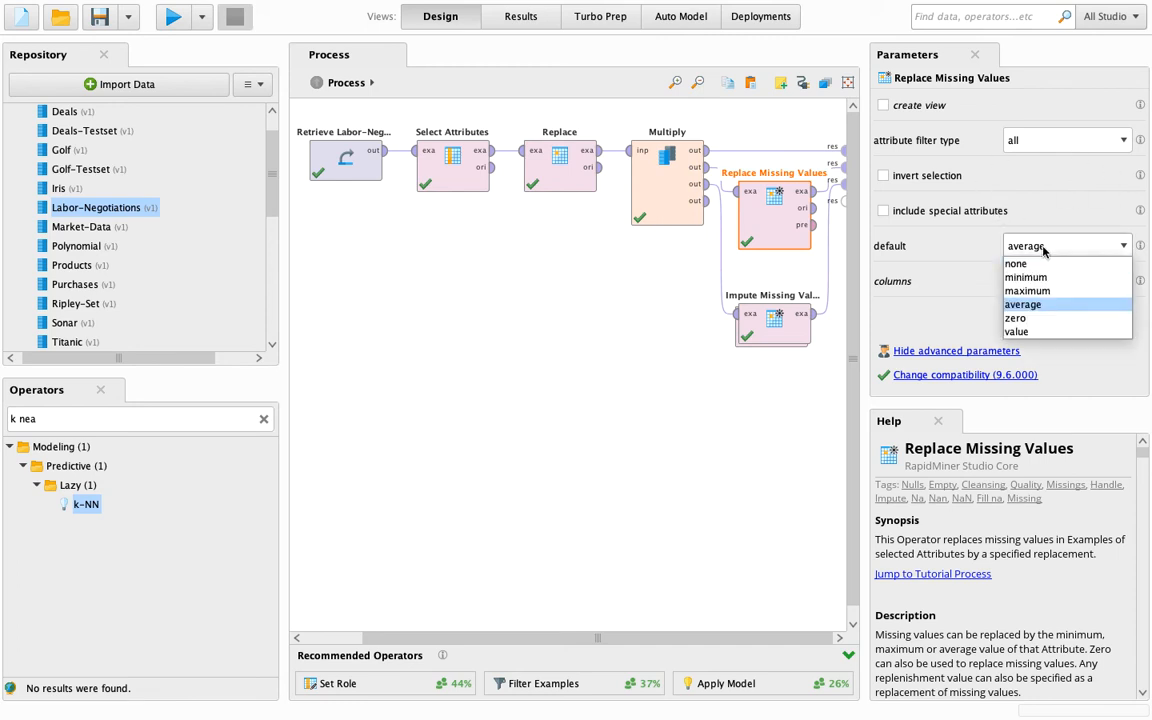
pyautogui.click(1044, 248)
# - Remove the wage-inc-1st, wage-inc-2nd and wage-inc-3rd entries from the columns list of the Replace Missing Values operator
pyautogui.click(1060, 280)
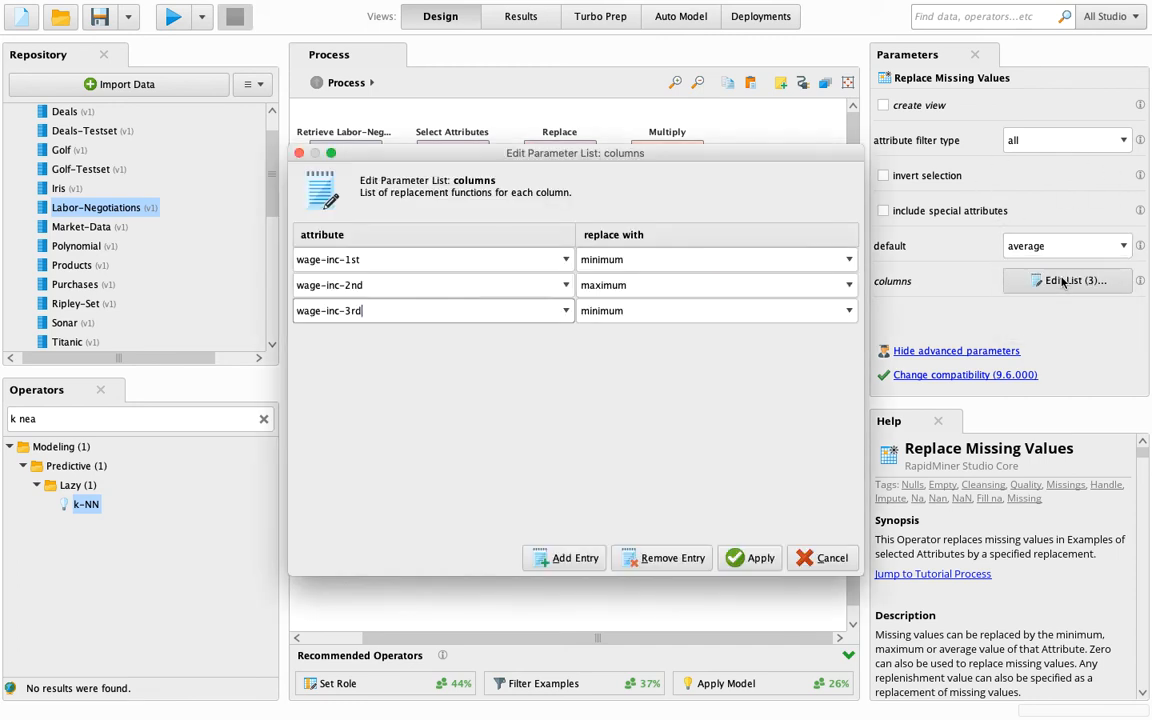
pyautogui.click(656, 561)
pyautogui.click(656, 561)
pyautogui.click(656, 561)
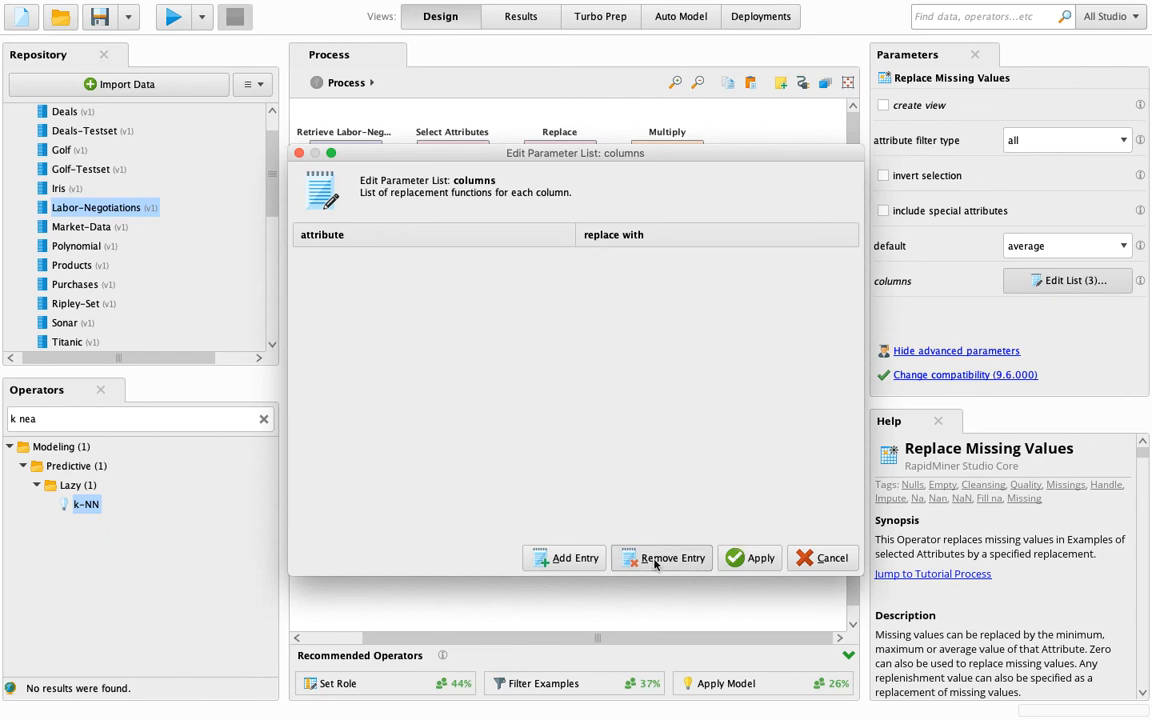
pyautogui.click(753, 557)
# - Run the process and look through the rows of the Impute Missing Values result
pyautogui.click(173, 16)
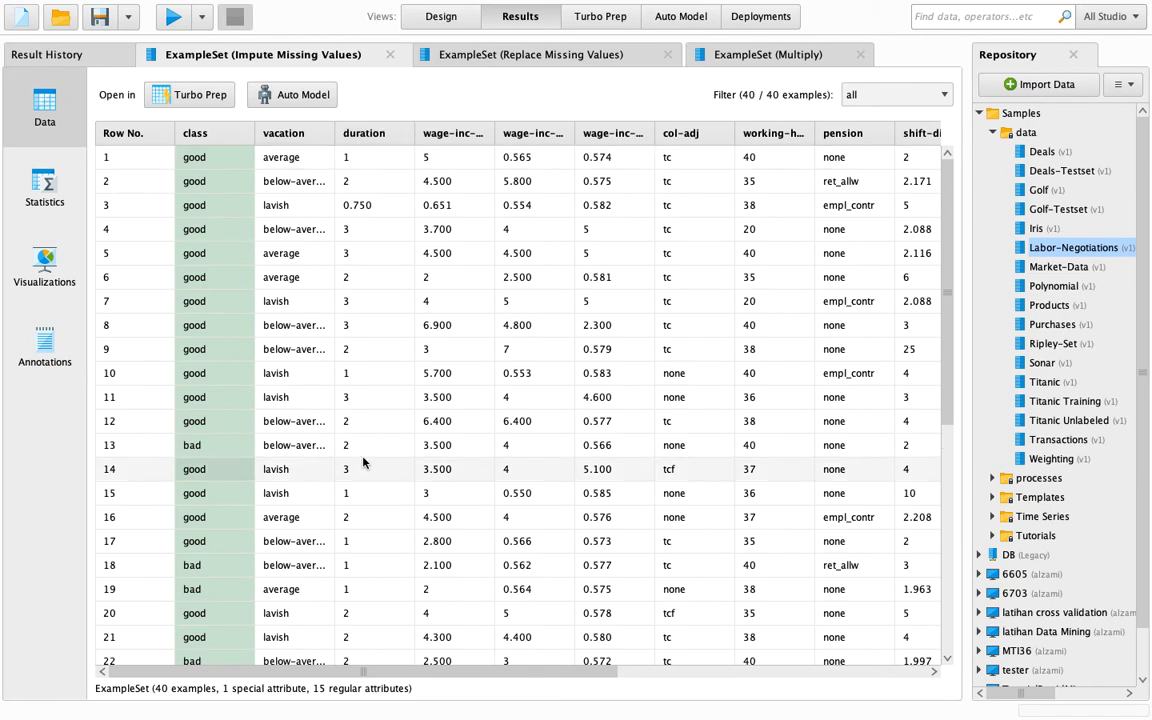
pyautogui.scroll(-6, 363, 461)
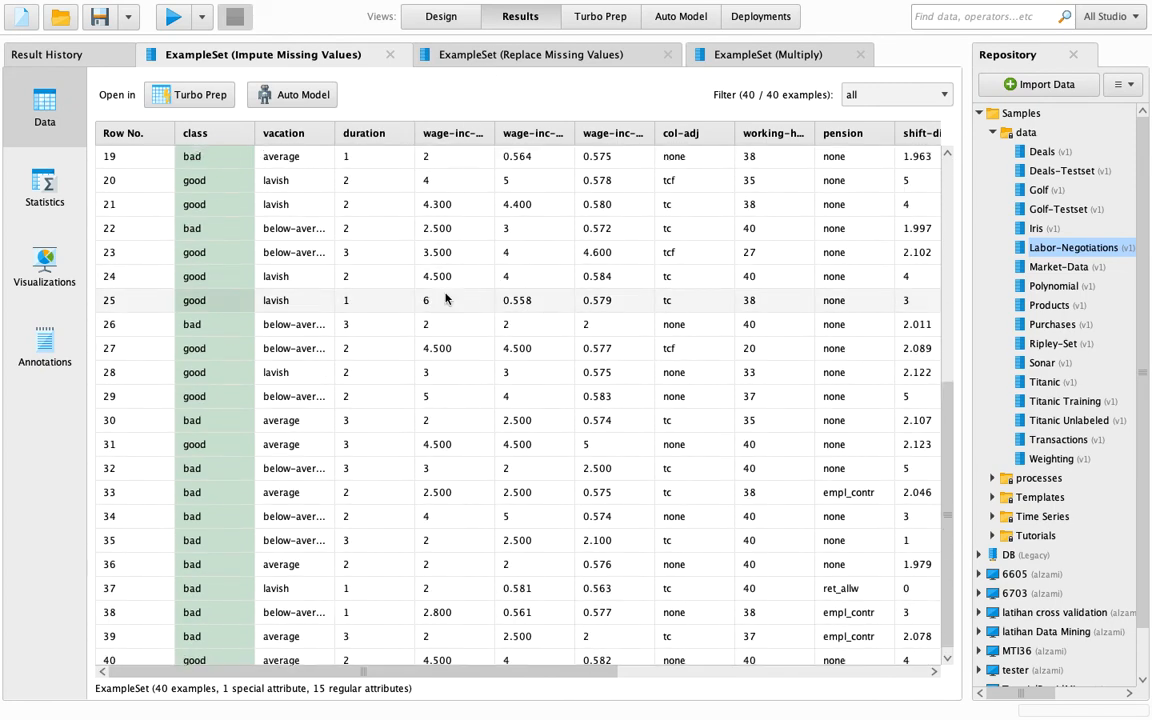
pyautogui.scroll(6, 446, 297)
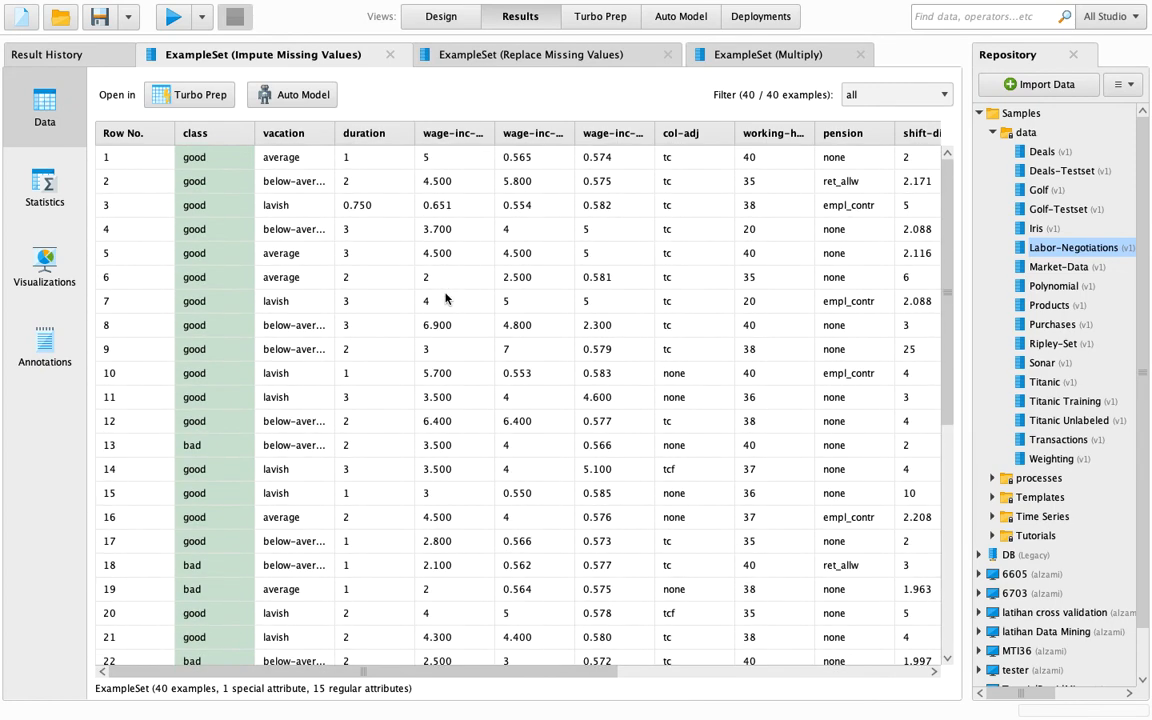
# - Search the operators for "duplicate" and add a Remove Duplicates operator to the process
pyautogui.click(440, 17)
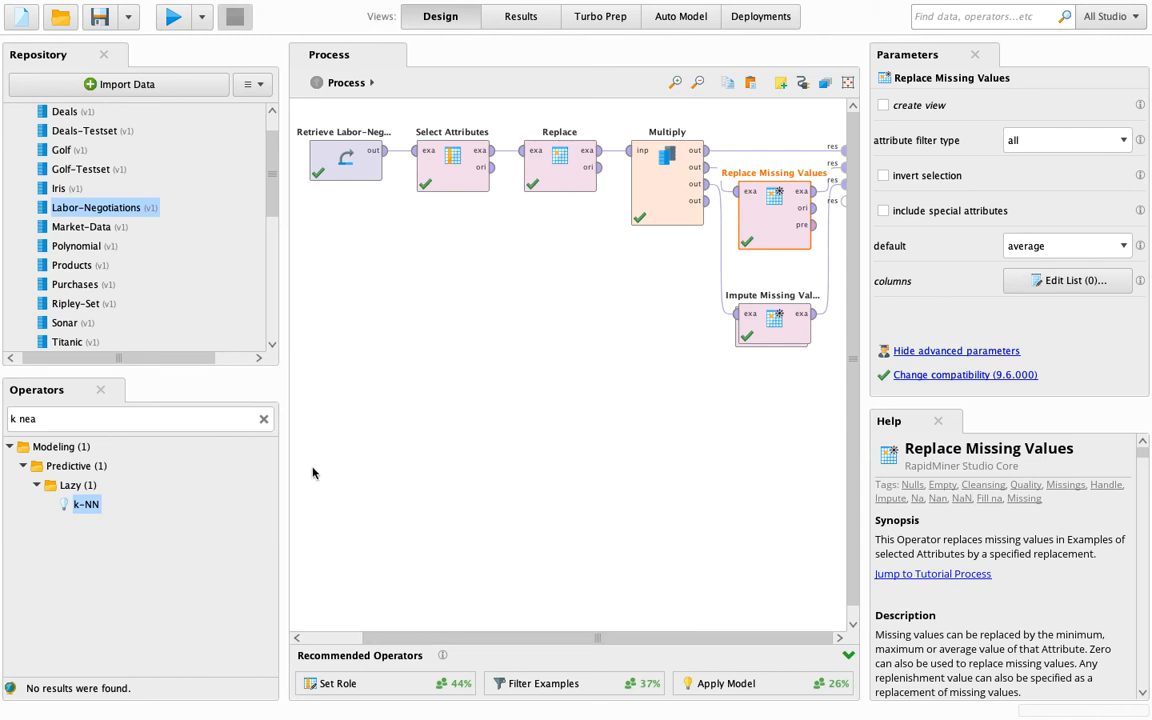
pyautogui.click(264, 420)
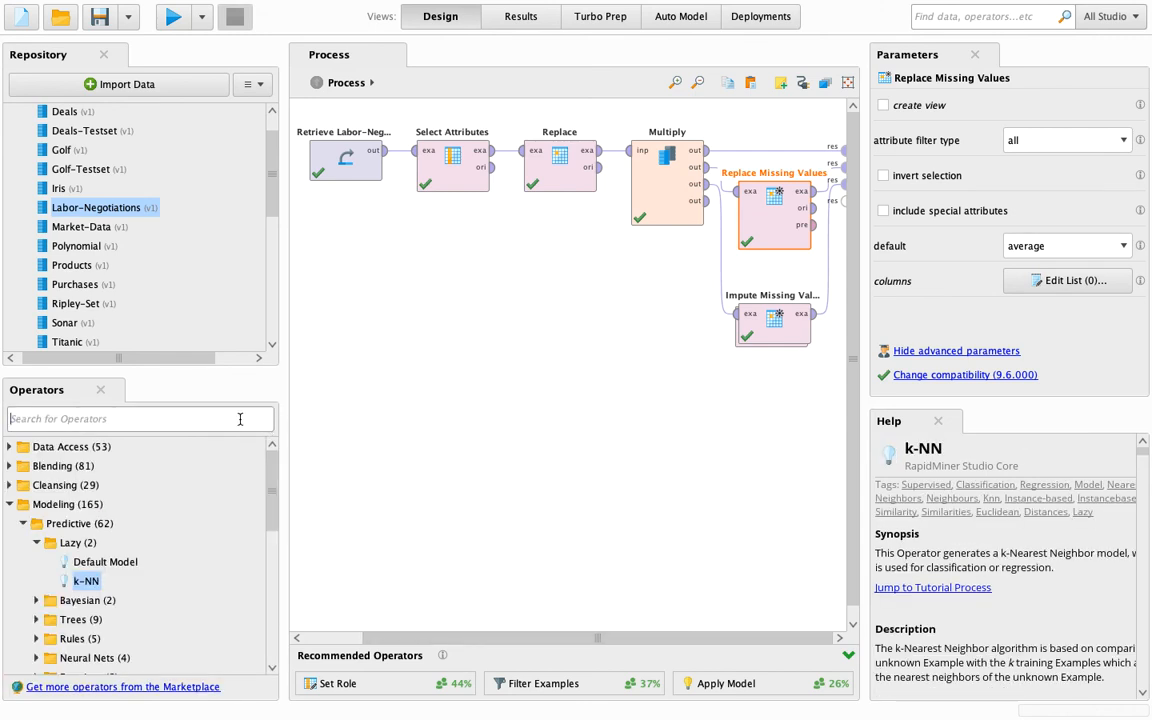
pyautogui.write('remove')
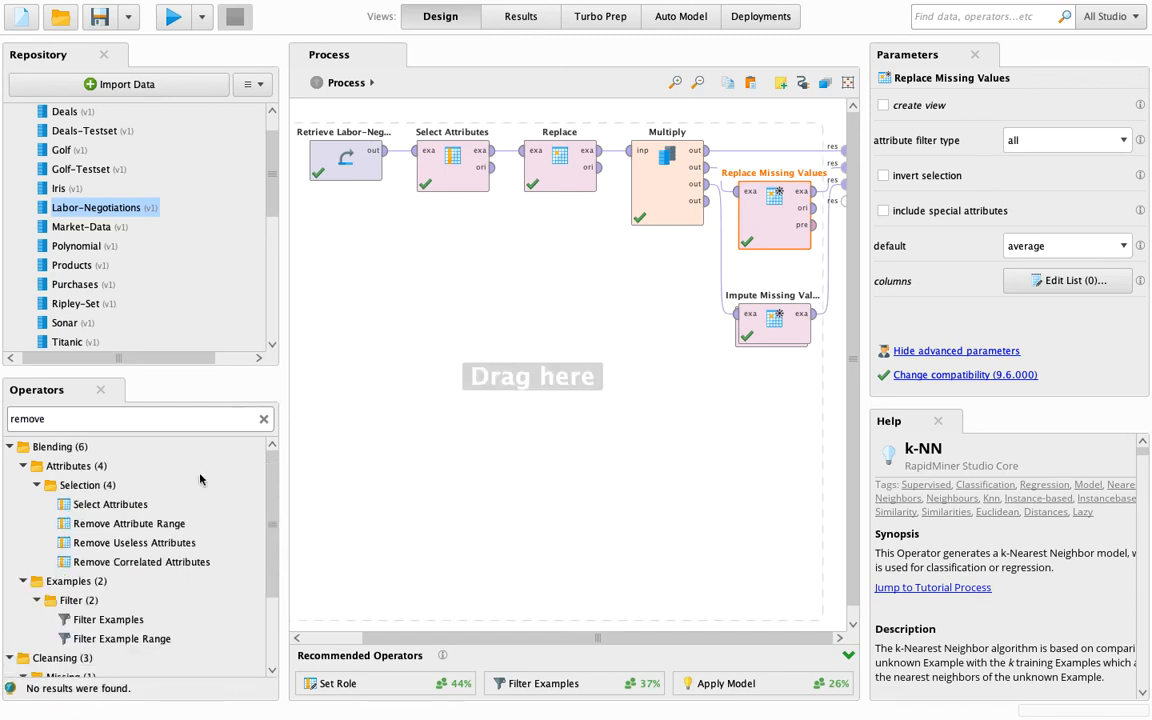
pyautogui.press('BackSpace')
pyautogui.press('BackSpace')
pyautogui.press('BackSpace')
pyautogui.press('BackSpace')
pyautogui.press('BackSpace')
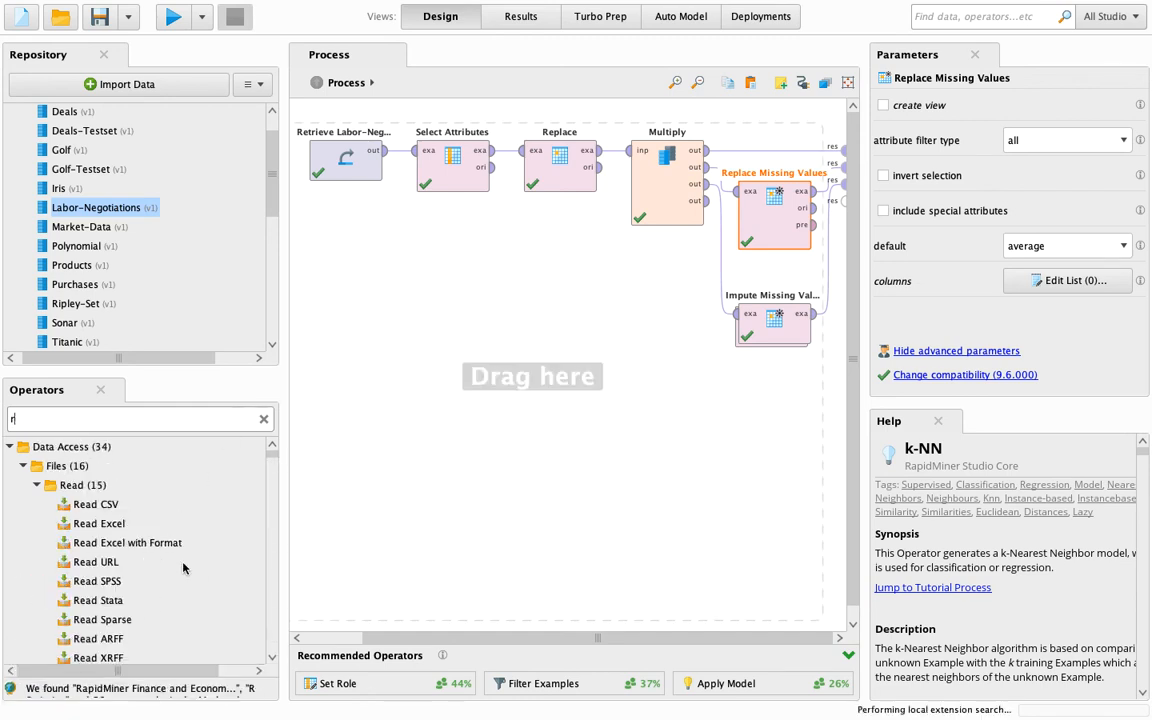
pyautogui.write('duplicate')
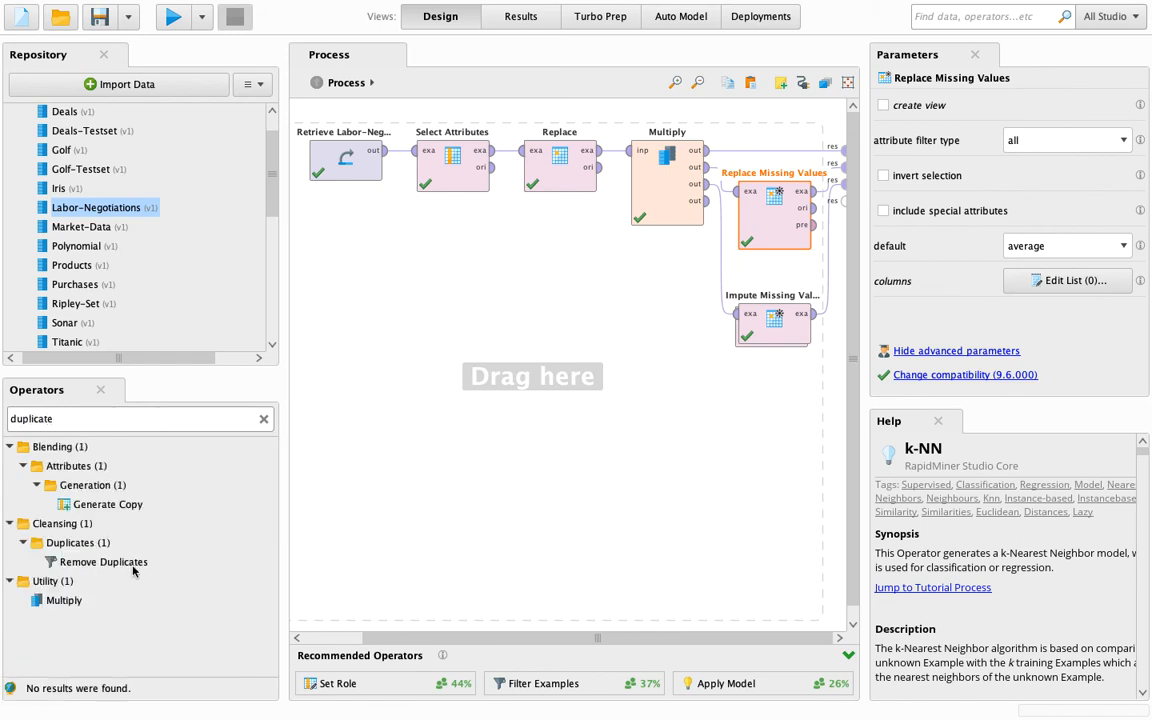
pyautogui.moveTo(121, 561); pyautogui.dragTo(667, 455)
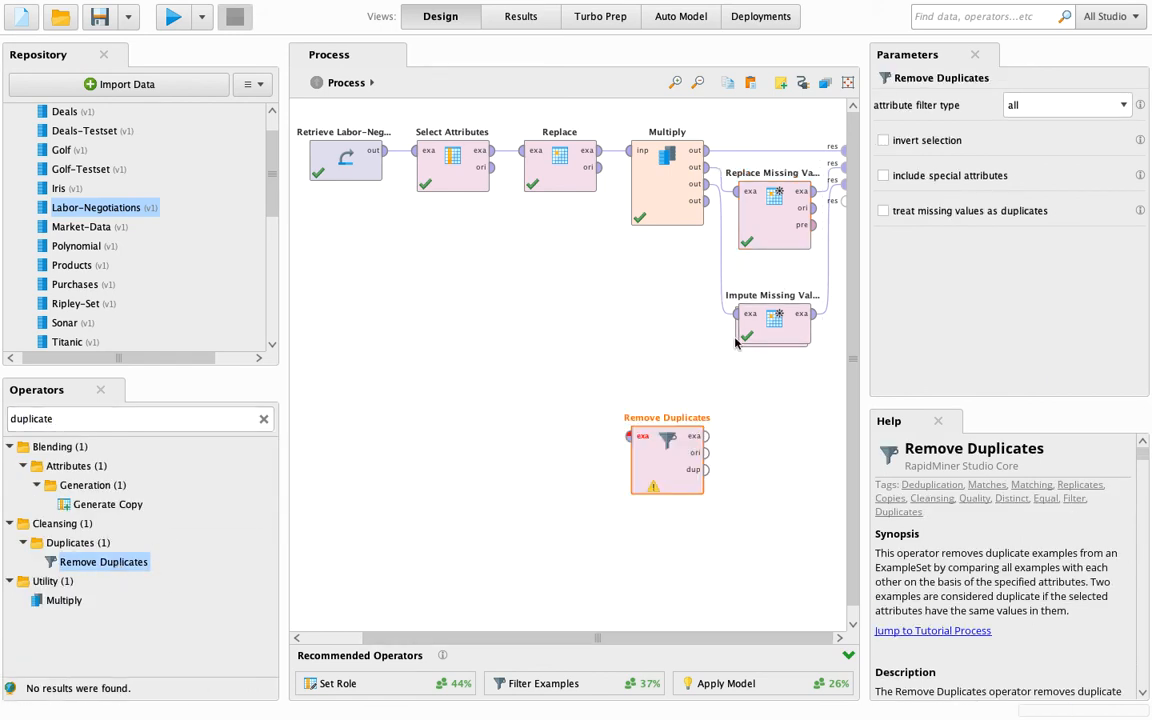
# - Insert Remove Duplicates into the connection between Replace Missing Values and the second result port
pyautogui.moveTo(665, 447); pyautogui.dragTo(801, 457)
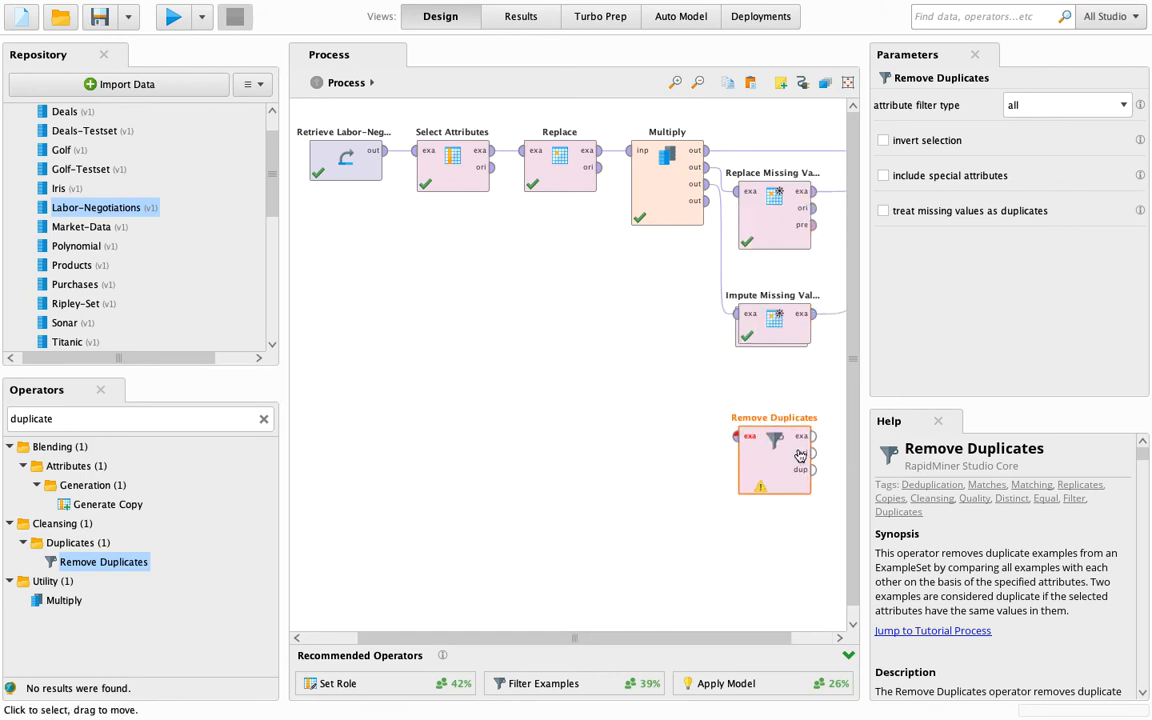
pyautogui.moveTo(728, 638); pyautogui.dragTo(769, 638)
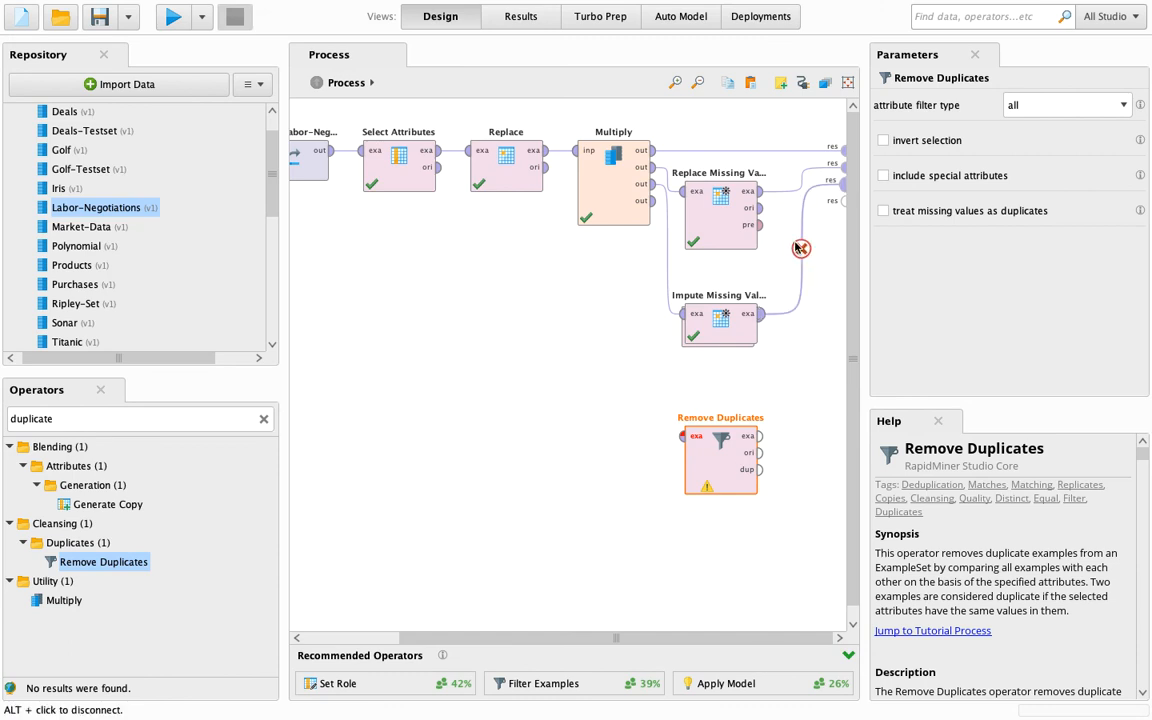
pyautogui.moveTo(708, 482); pyautogui.dragTo(817, 207)
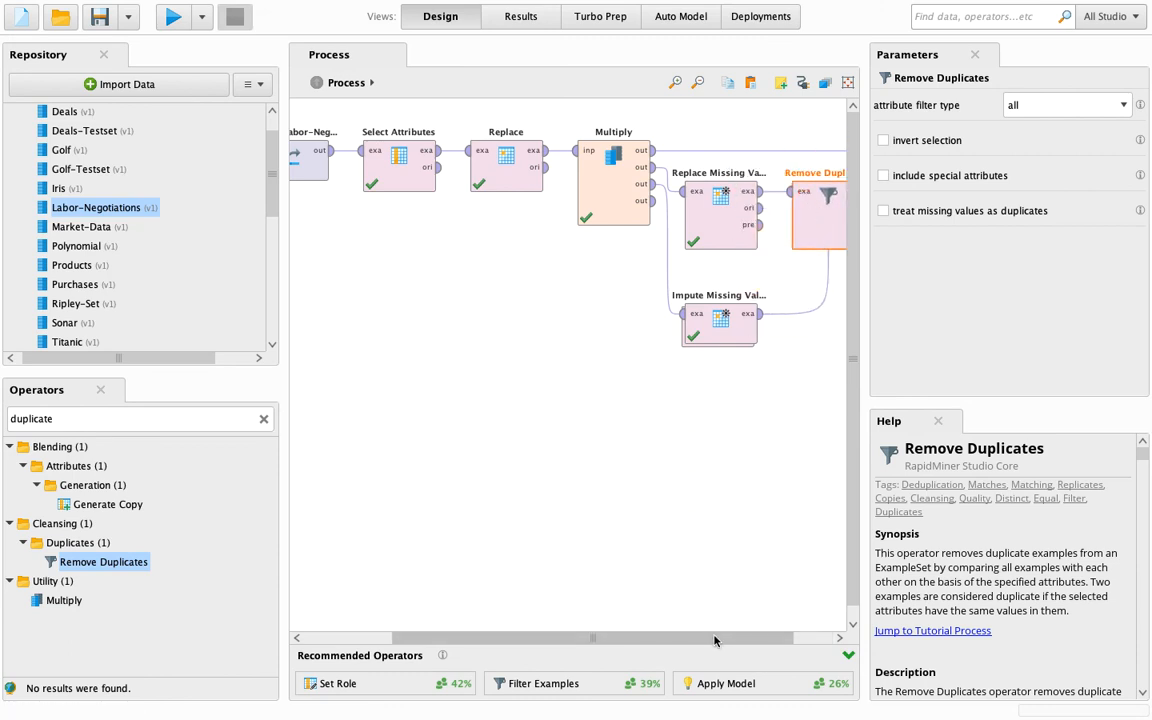
pyautogui.moveTo(715, 640); pyautogui.dragTo(755, 640)
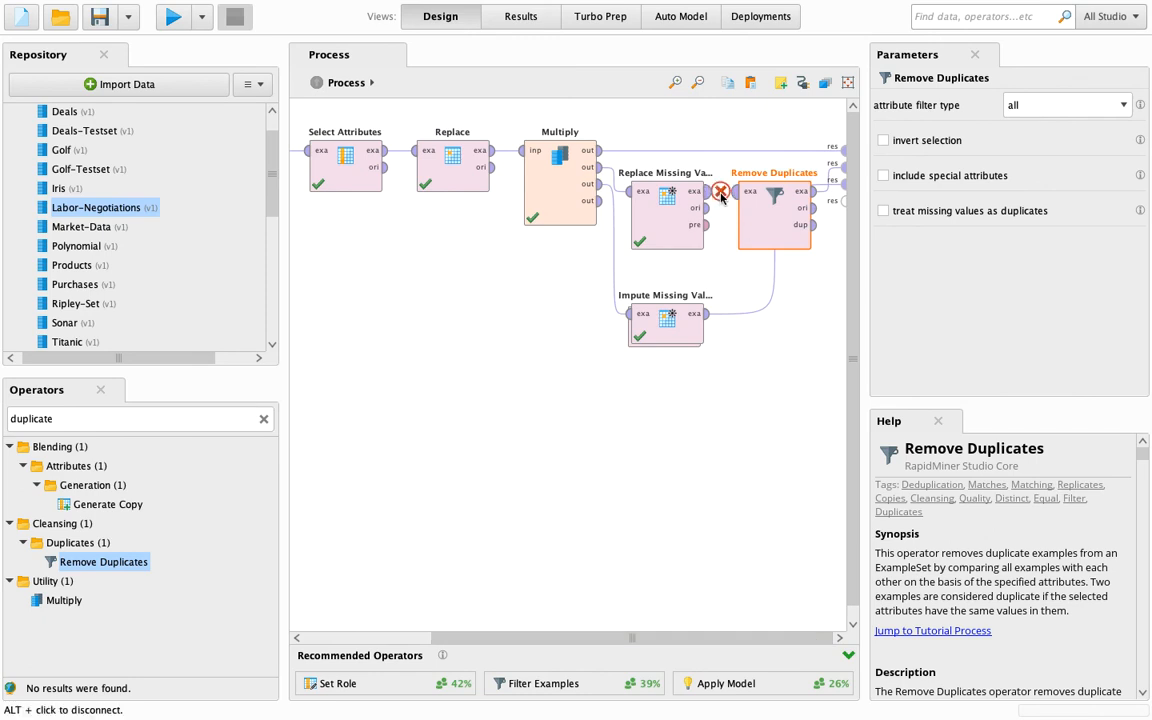
pyautogui.moveTo(760, 204)
pyautogui.mouseDown()
pyautogui.moveTo(760, 284)
pyautogui.moveTo(760, 163)
pyautogui.moveTo(760, 192)
pyautogui.mouseUp()
# - Move Impute Missing Values lower and add a second, unconnected Remove Duplicates operator below it
pyautogui.moveTo(690, 340); pyautogui.dragTo(695, 391)
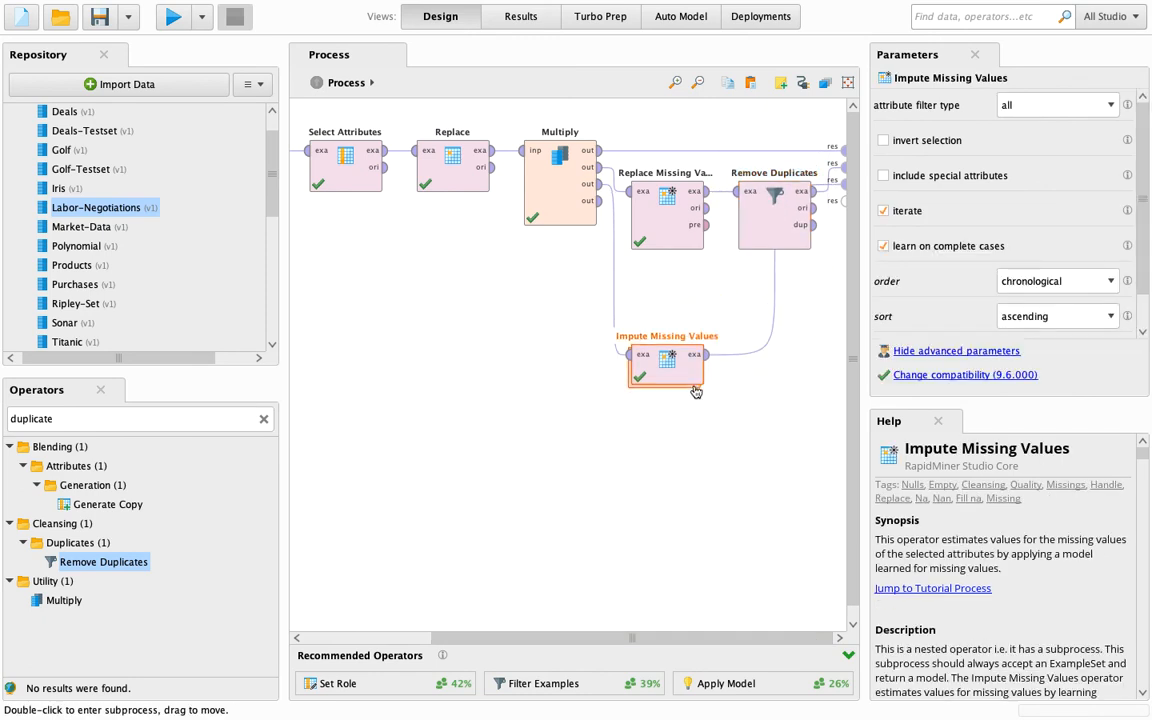
pyautogui.rightClick(110, 563)
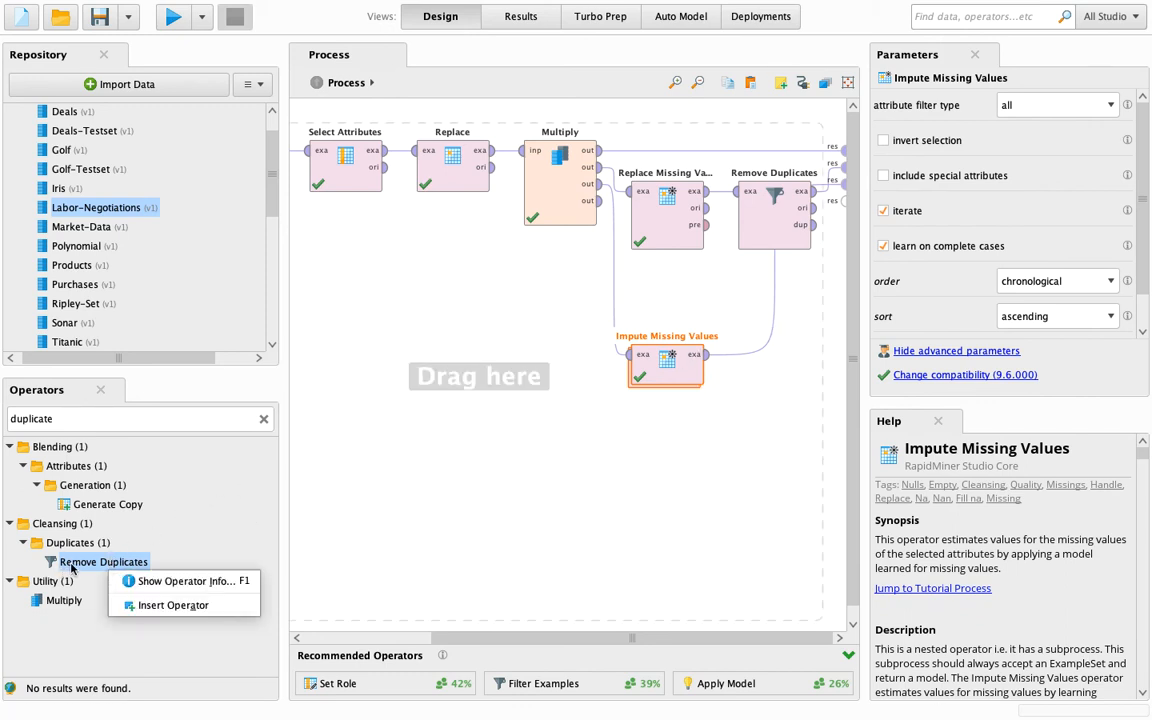
pyautogui.moveTo(72, 563); pyautogui.dragTo(750, 342)
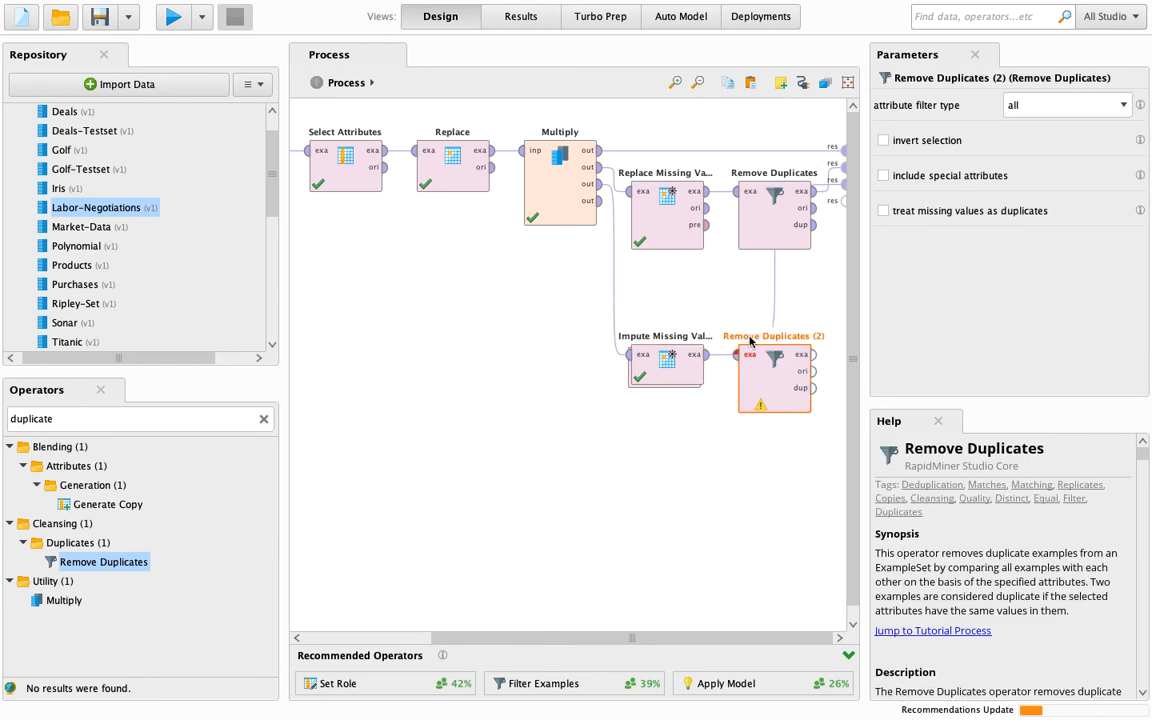
pyautogui.moveTo(794, 386); pyautogui.dragTo(759, 474)
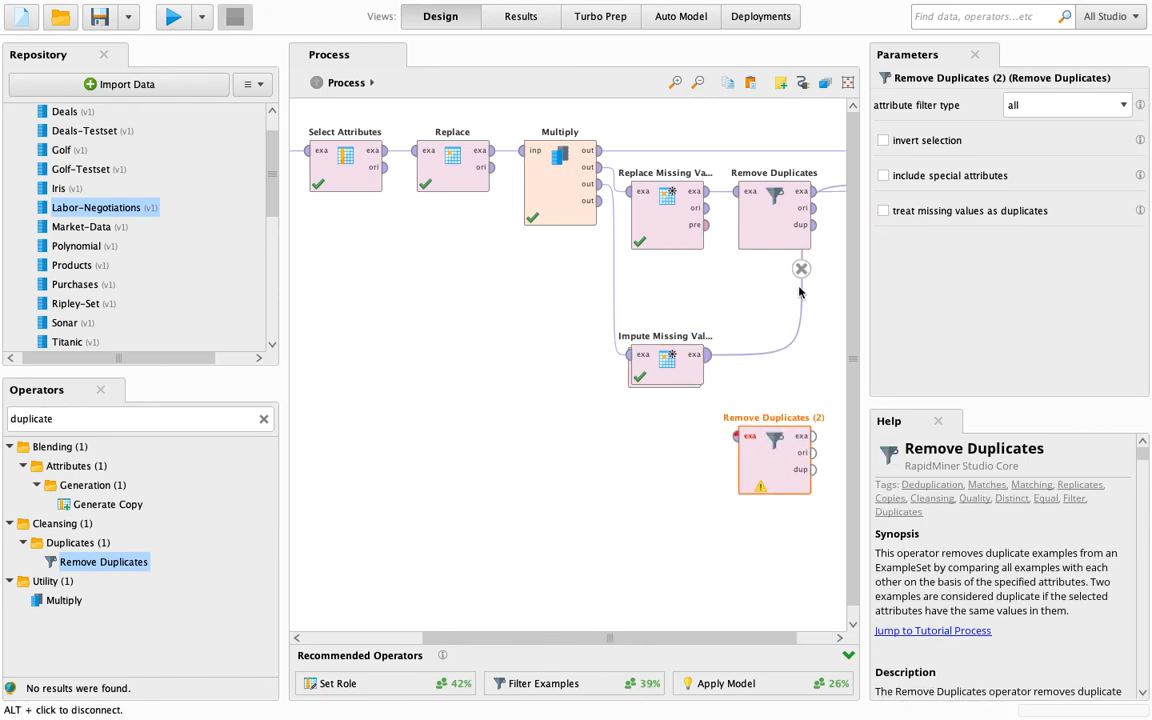
# - Route Impute Missing Values through the second Remove Duplicates to the third result port, align the two operators and run the process
pyautogui.click(801, 268)
pyautogui.click(707, 354)
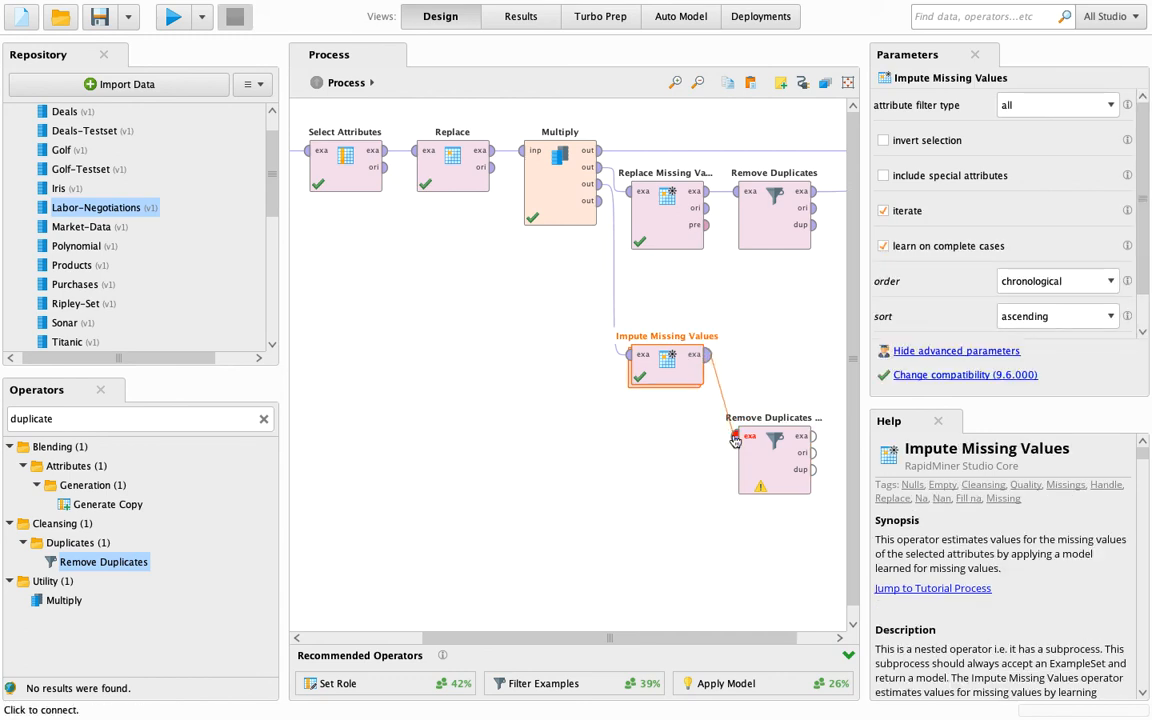
pyautogui.click(735, 438)
pyautogui.moveTo(770, 637); pyautogui.dragTo(823, 637)
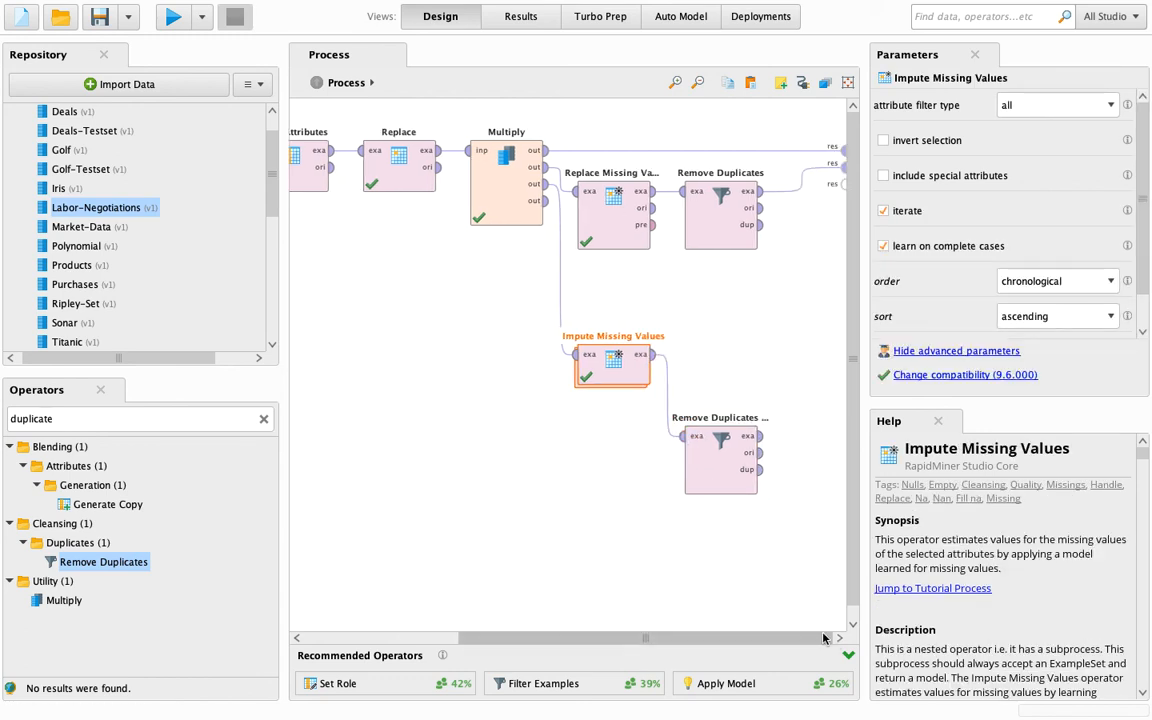
pyautogui.click(760, 436)
pyautogui.click(843, 182)
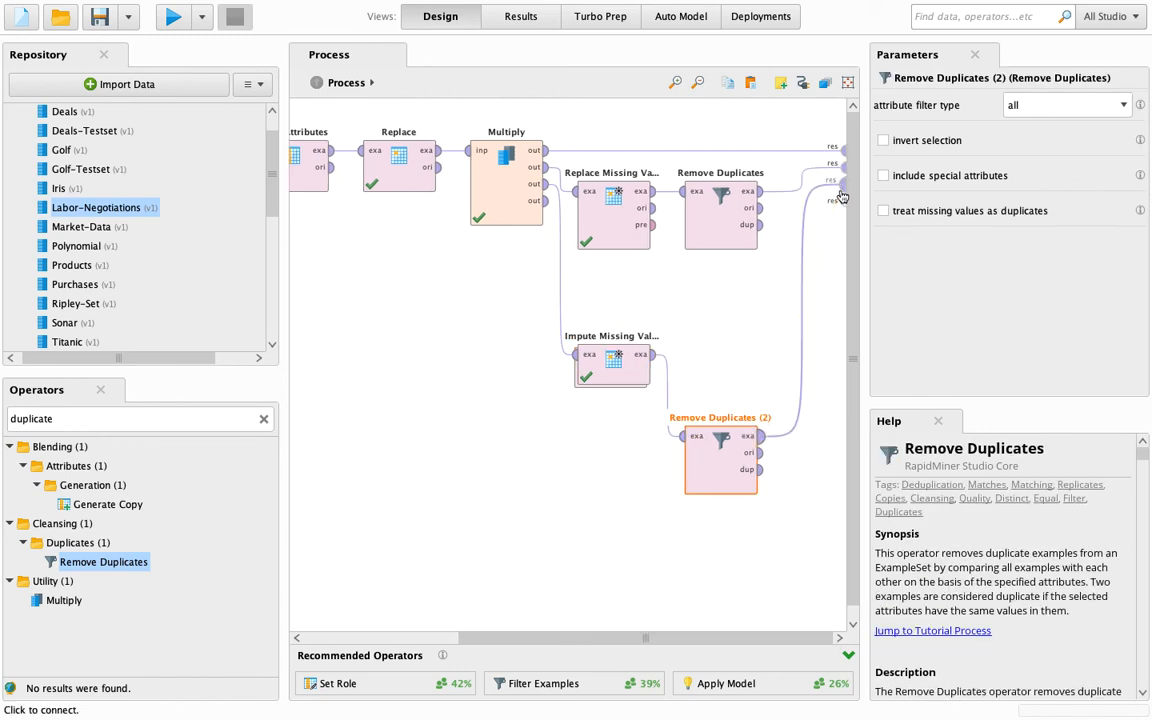
pyautogui.moveTo(728, 459); pyautogui.dragTo(730, 378)
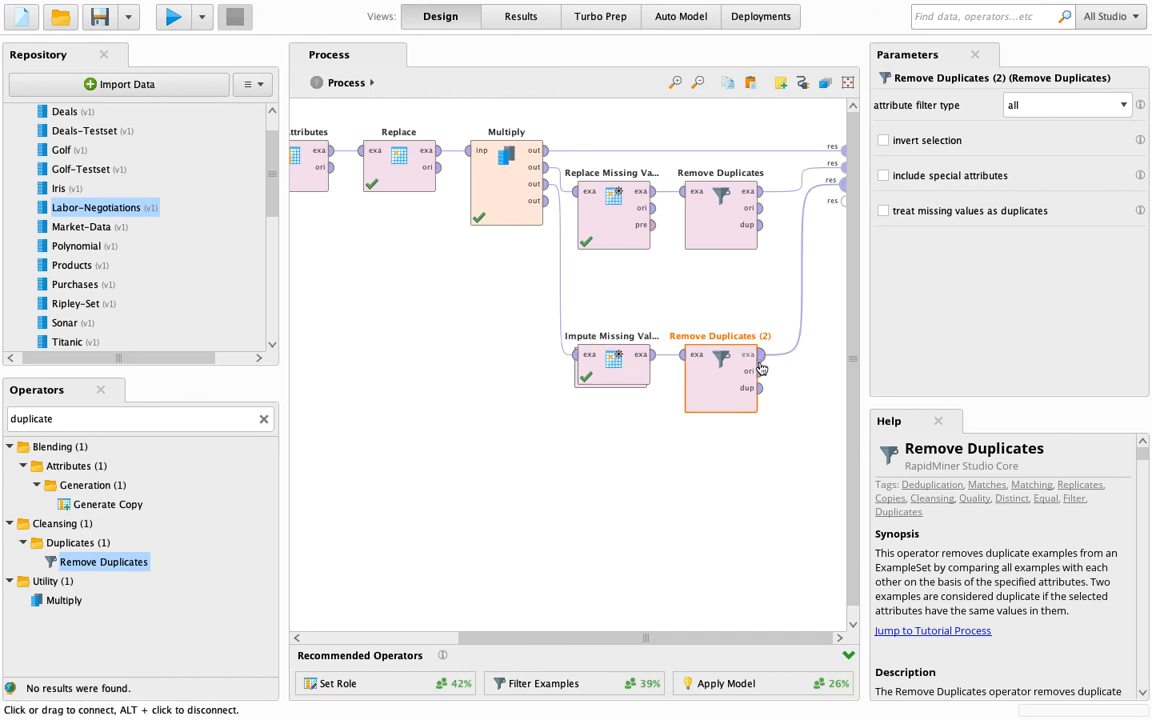
pyautogui.click(172, 17)
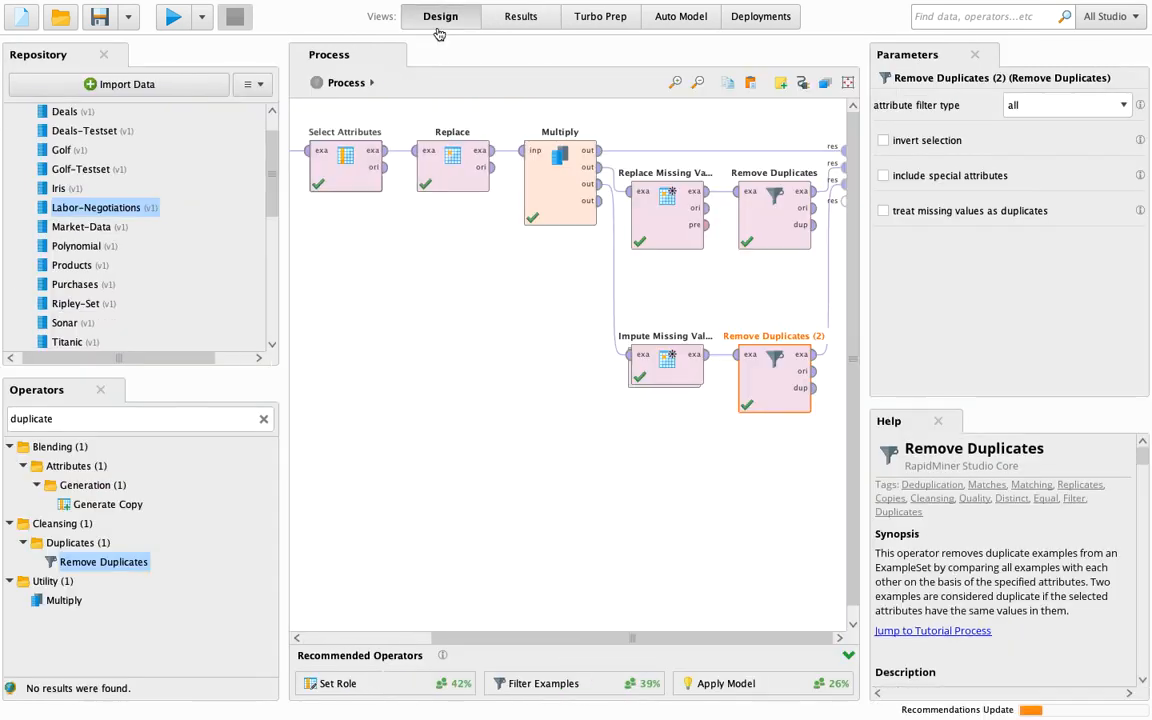
# - Compare the data and example counts of both Remove Duplicates results and the Multiply result
pyautogui.click(412, 17)
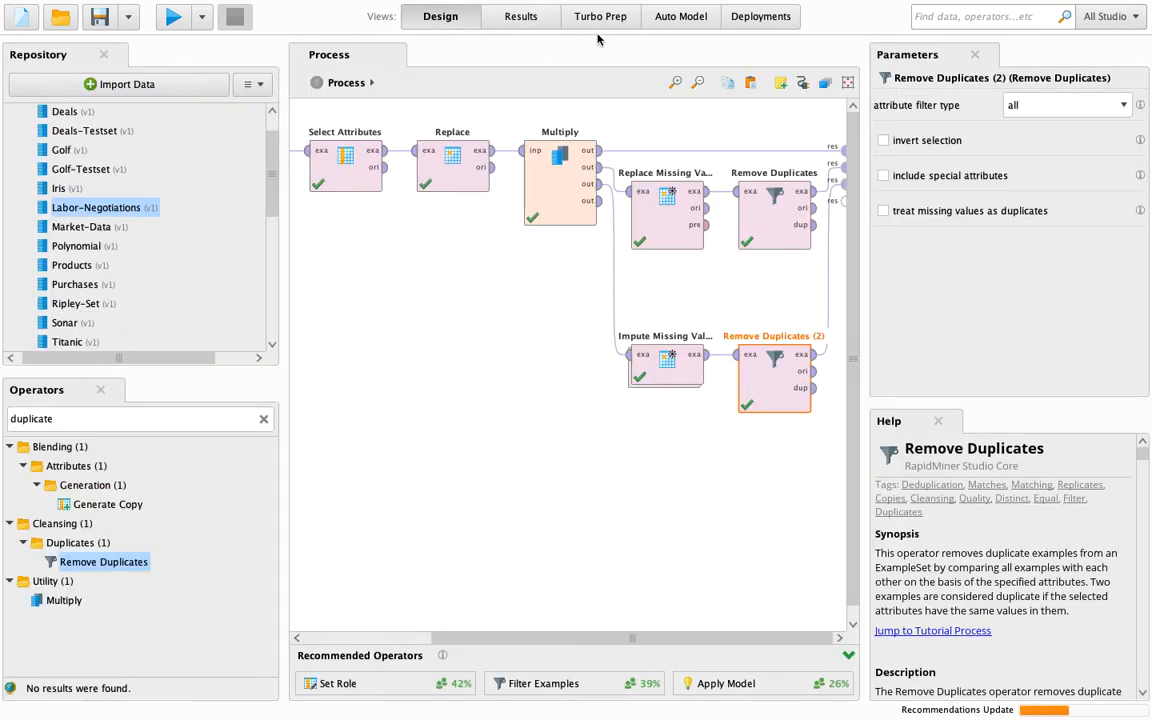
pyautogui.click(528, 15)
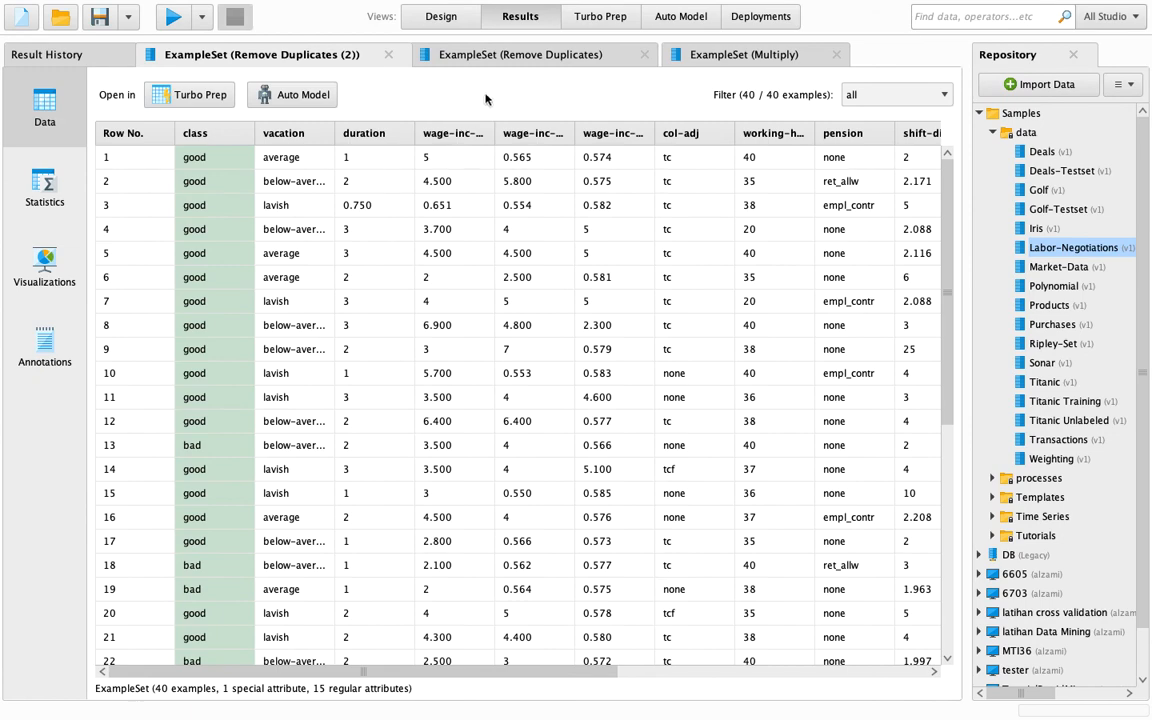
pyautogui.click(506, 58)
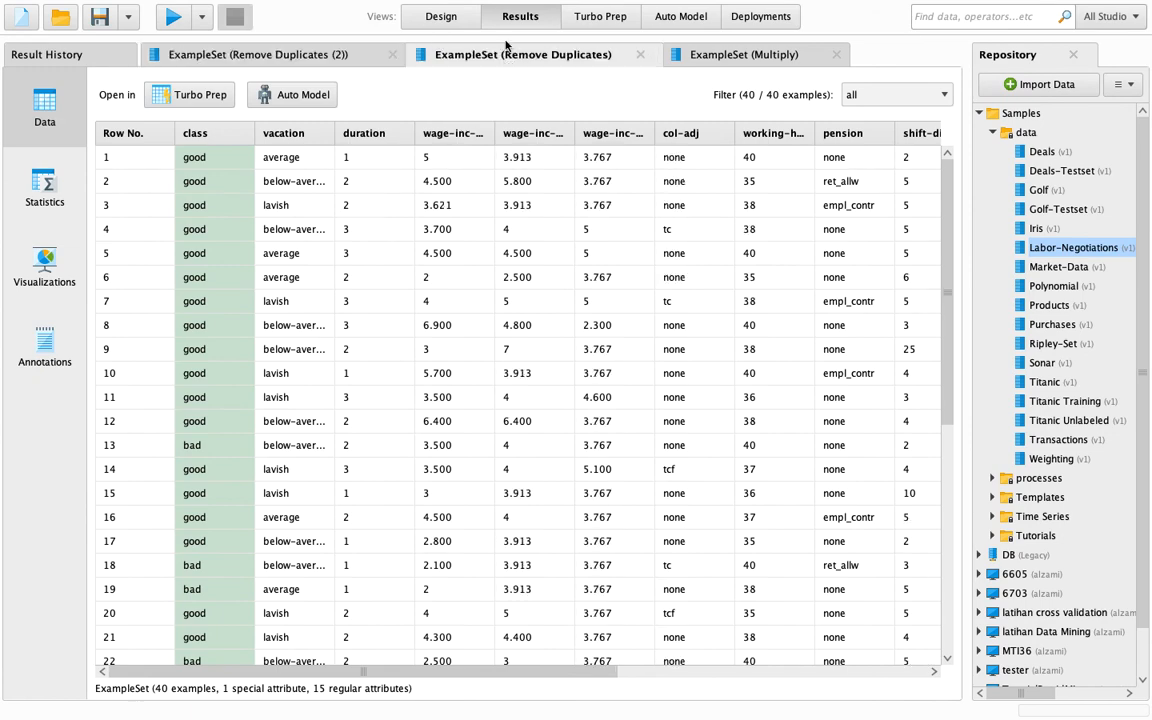
pyautogui.click(442, 16)
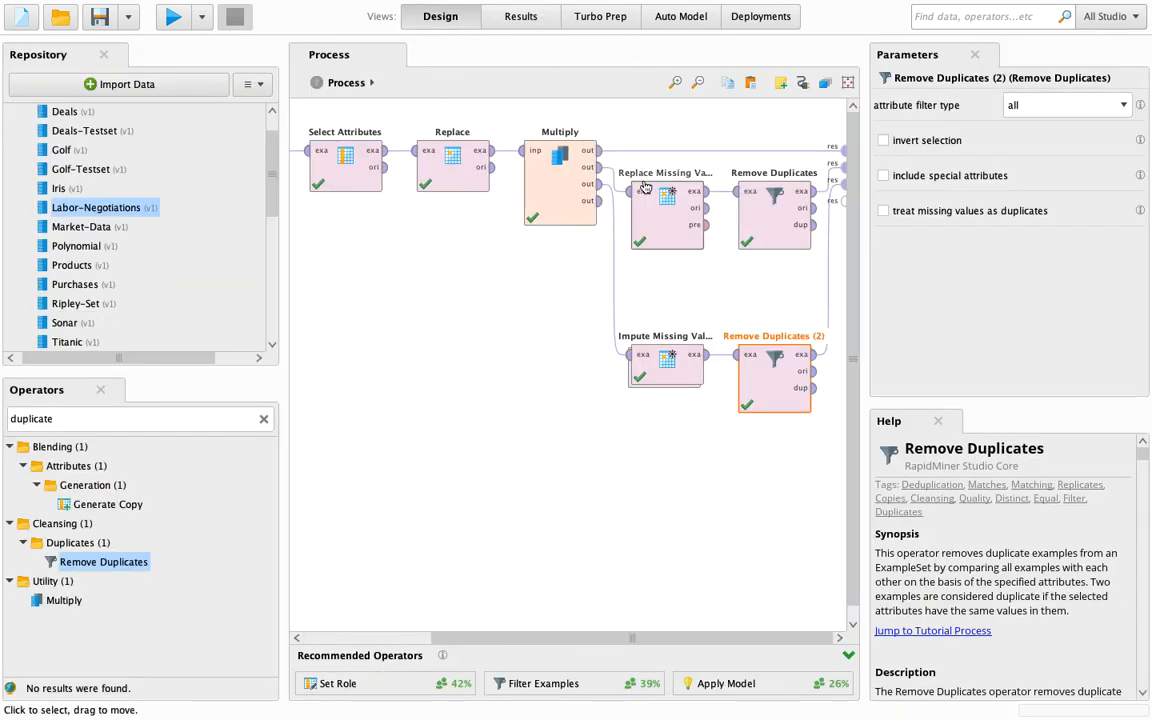
pyautogui.click(525, 18)
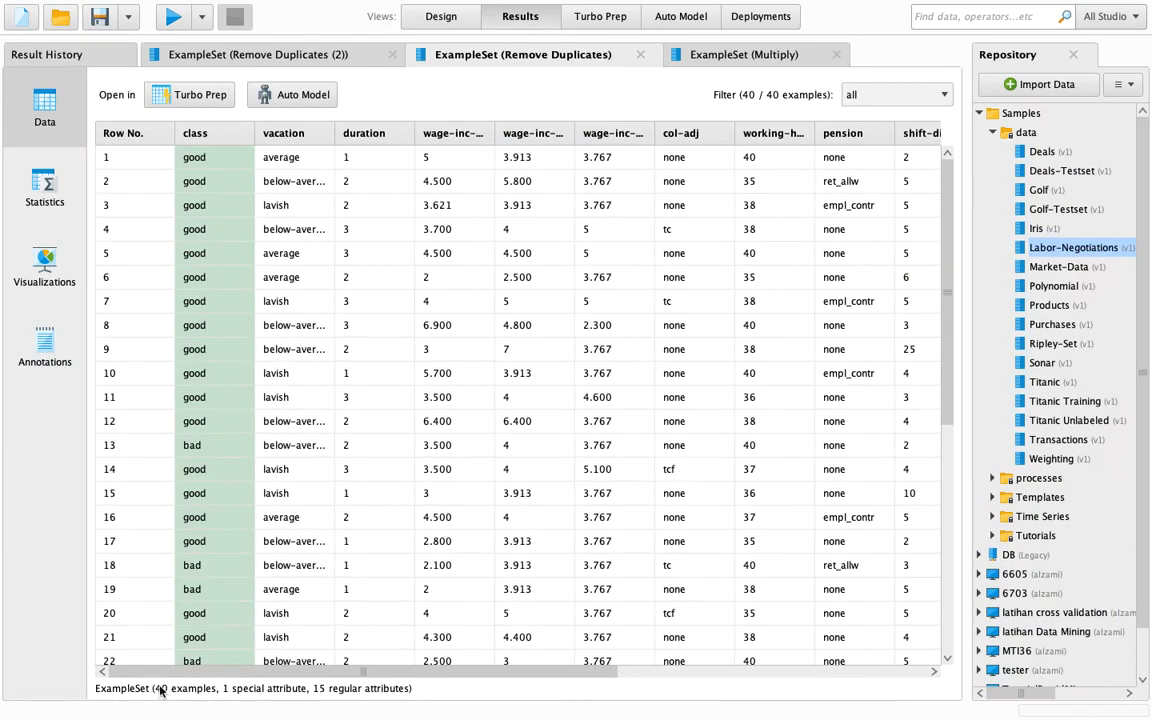
pyautogui.click(673, 50)
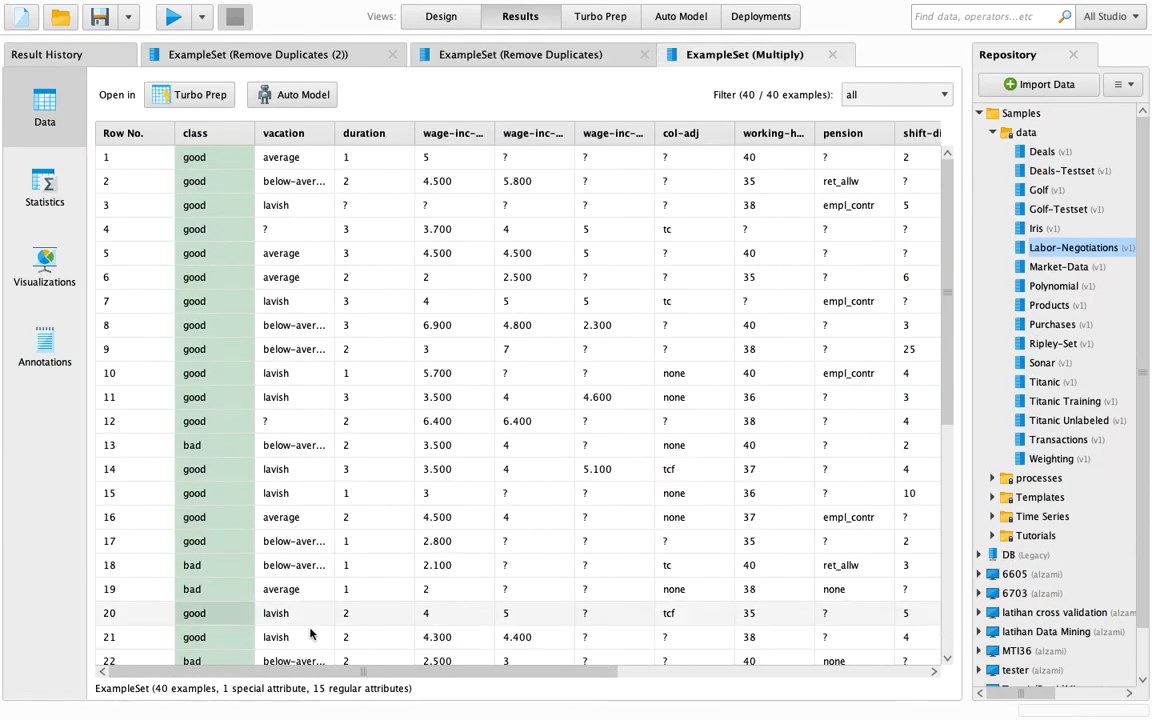
pyautogui.click(437, 22)
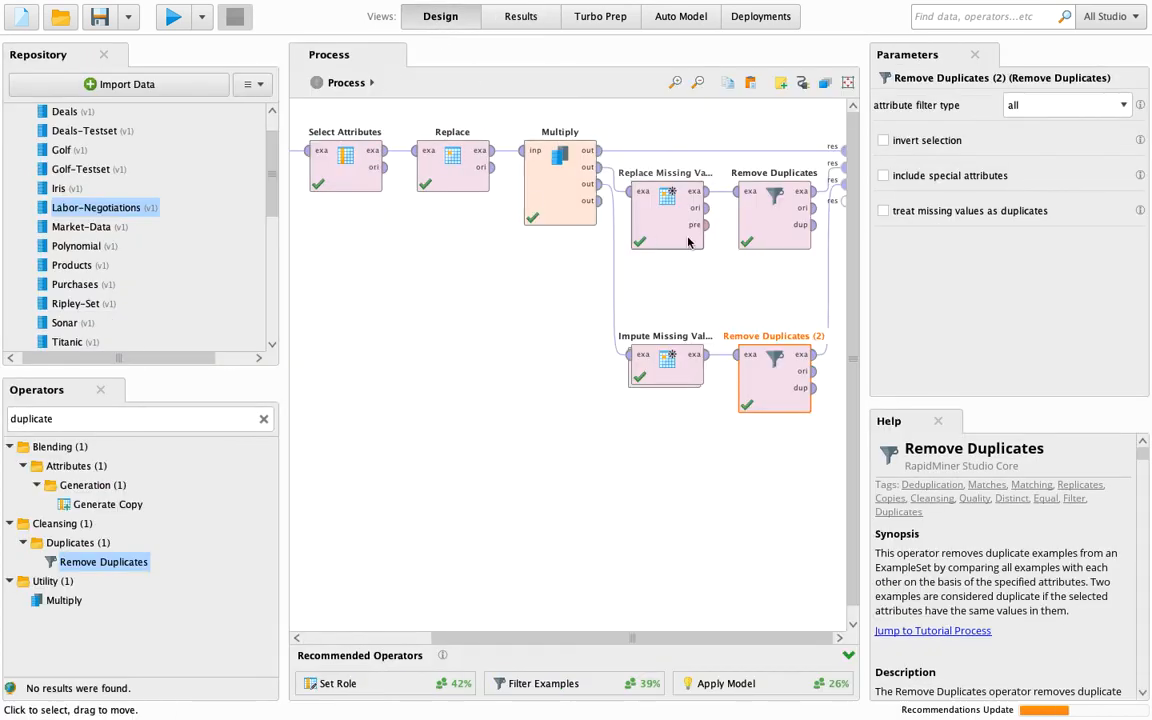
# - Delete both Remove Duplicates operators, the one after Replace Missing Values and the one after Impute Missing Values
pyautogui.click(786, 230)
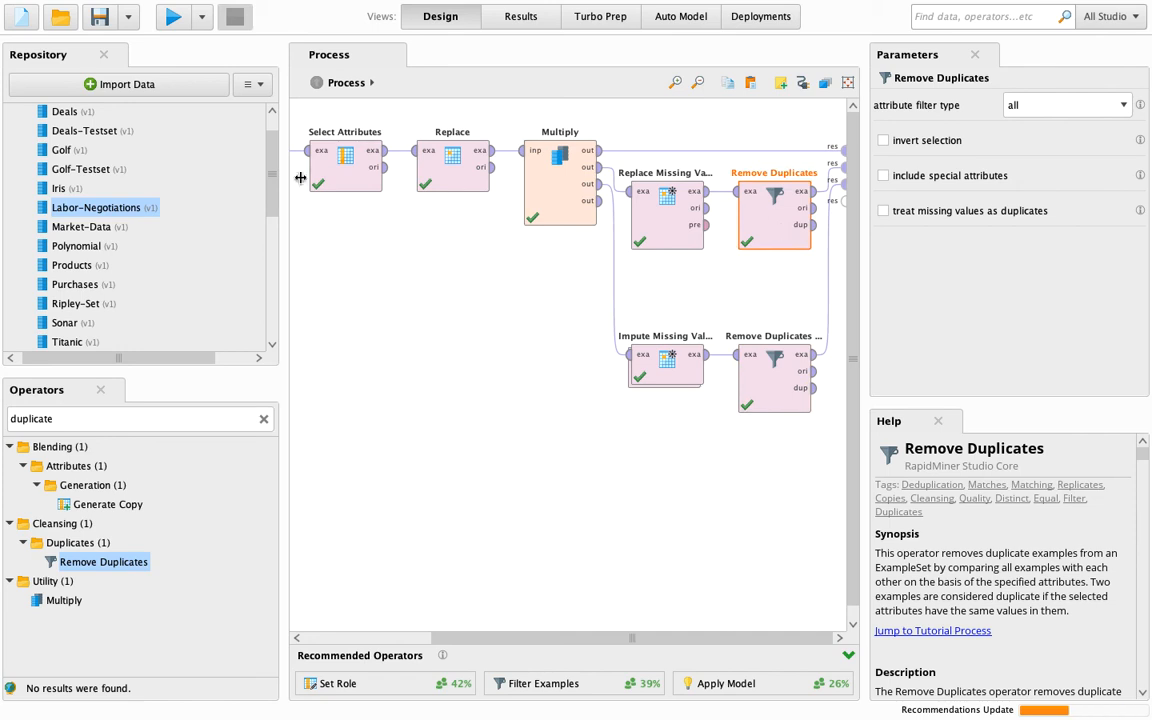
pyautogui.moveTo(463, 638); pyautogui.dragTo(646, 621)
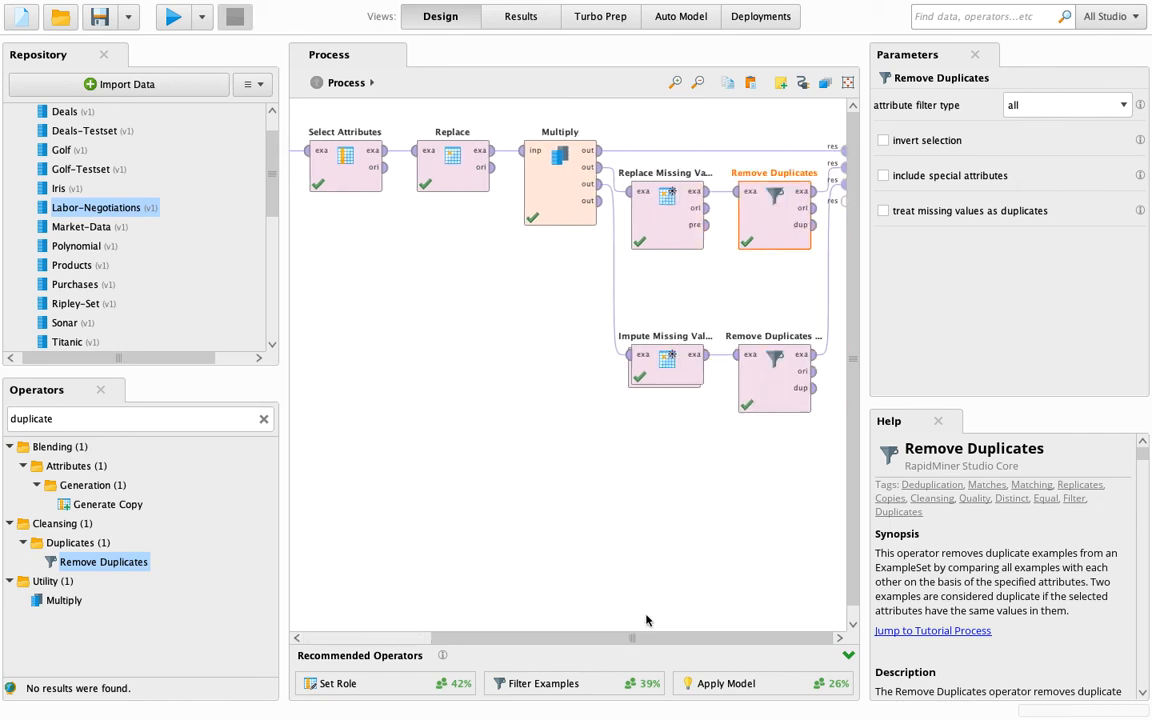
pyautogui.press('Delete')
pyautogui.click(775, 386)
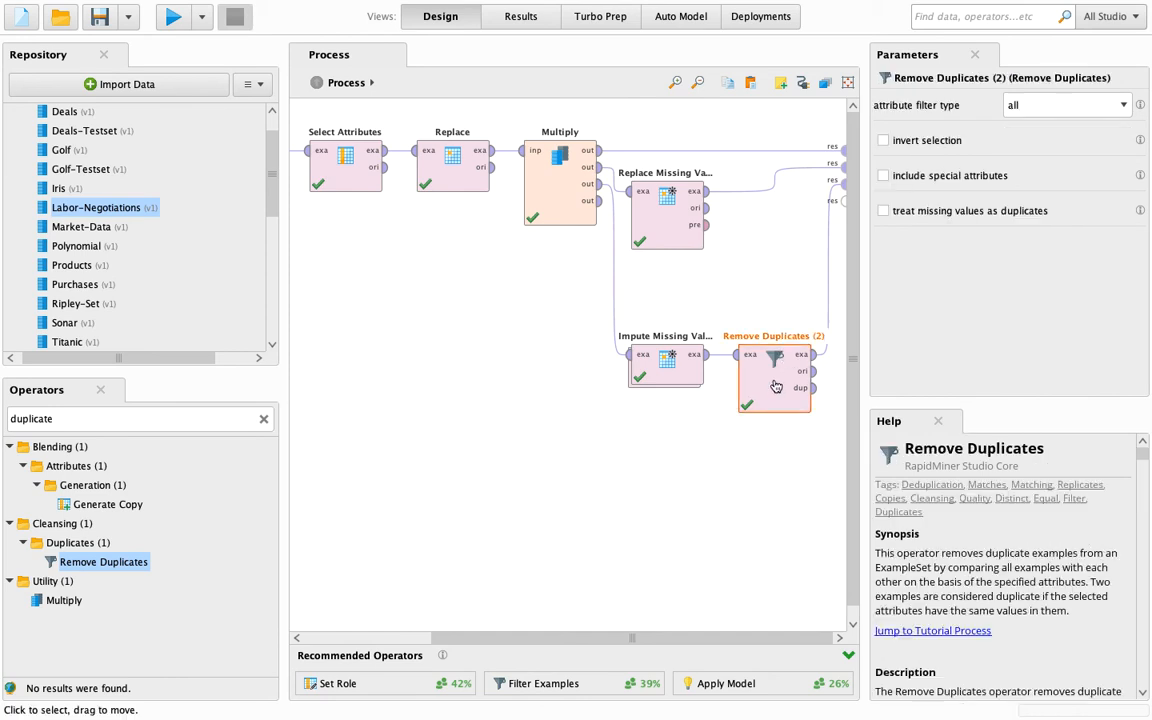
pyautogui.press('Delete')
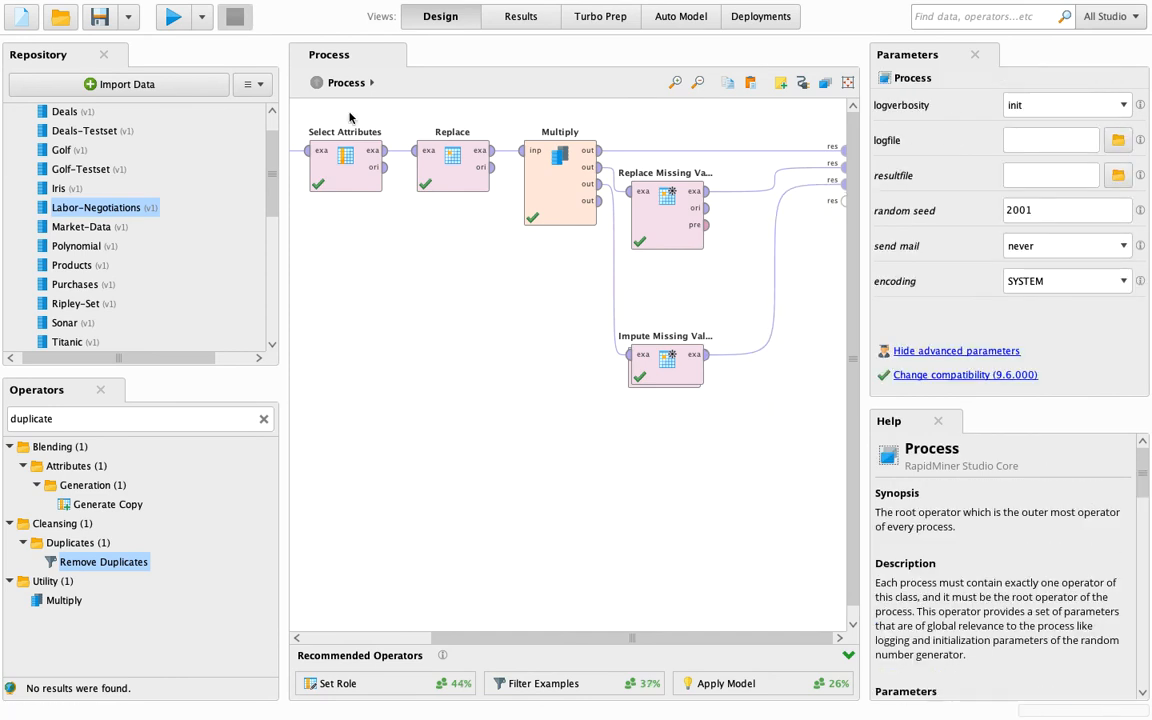
# - Save the process in the TutorialRapidMiner repository under the name "section 01 sesi 02 data labour"
pyautogui.click(101, 20)
pyautogui.click(301, 367)
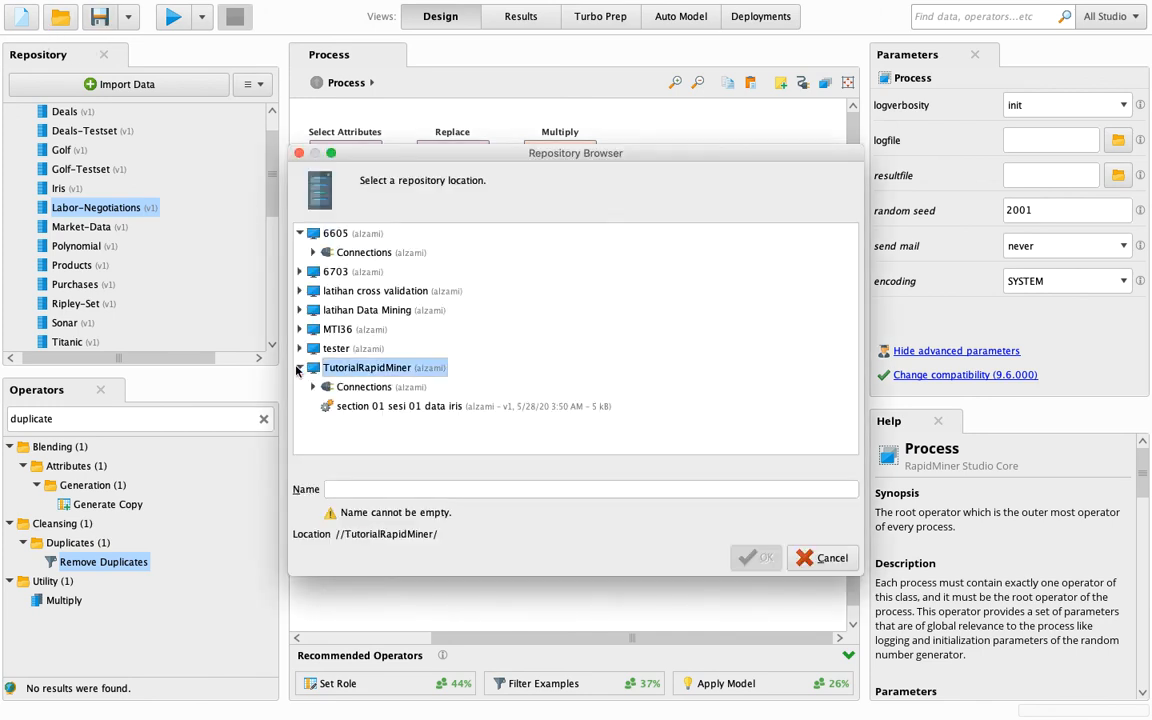
pyautogui.click(352, 488)
pyautogui.write('s')
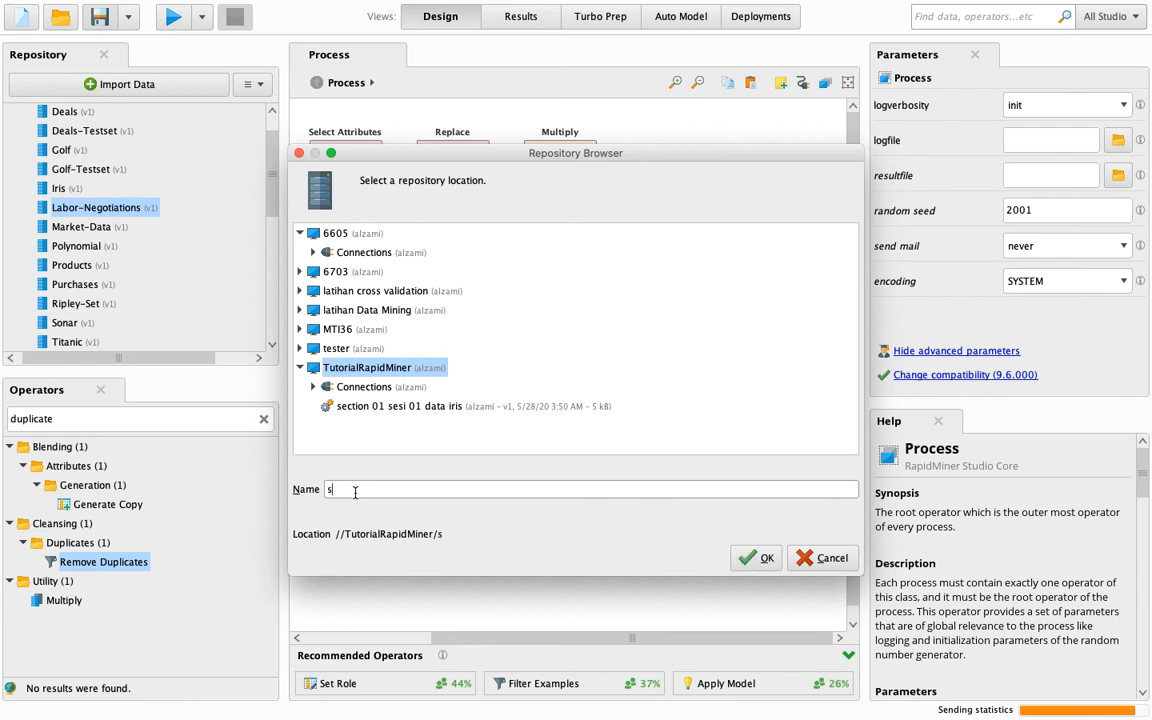
pyautogui.write('ection 01 sesi 02 data labour')
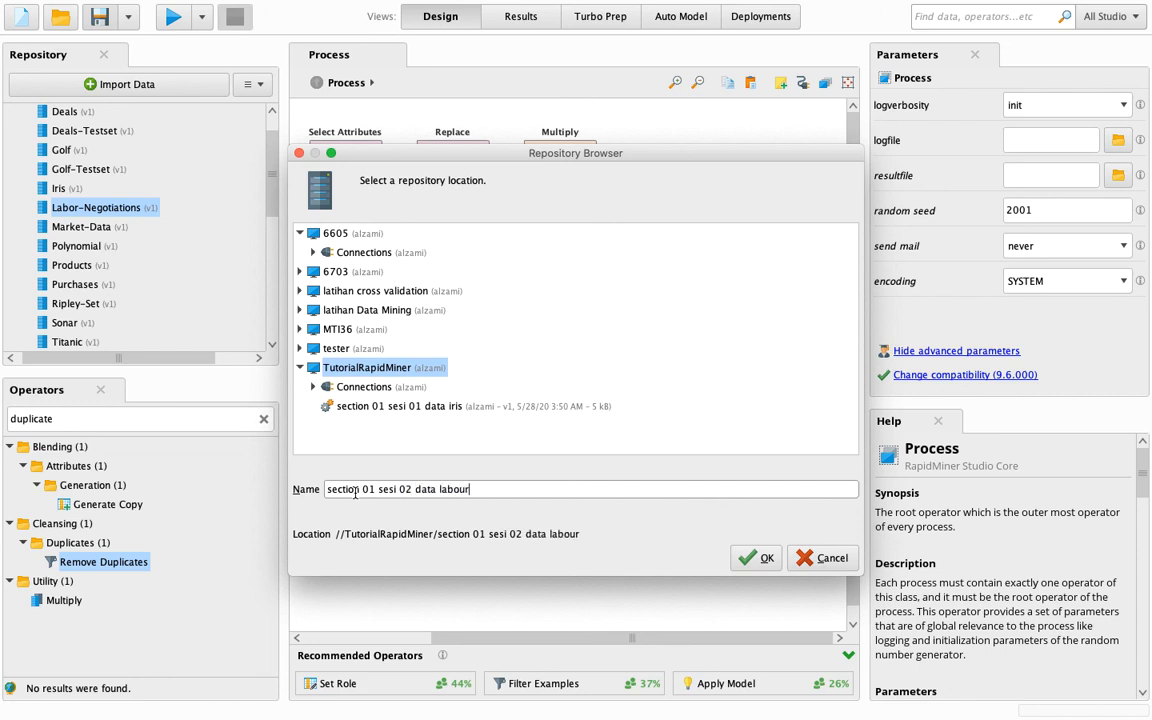
pyautogui.click(752, 559)
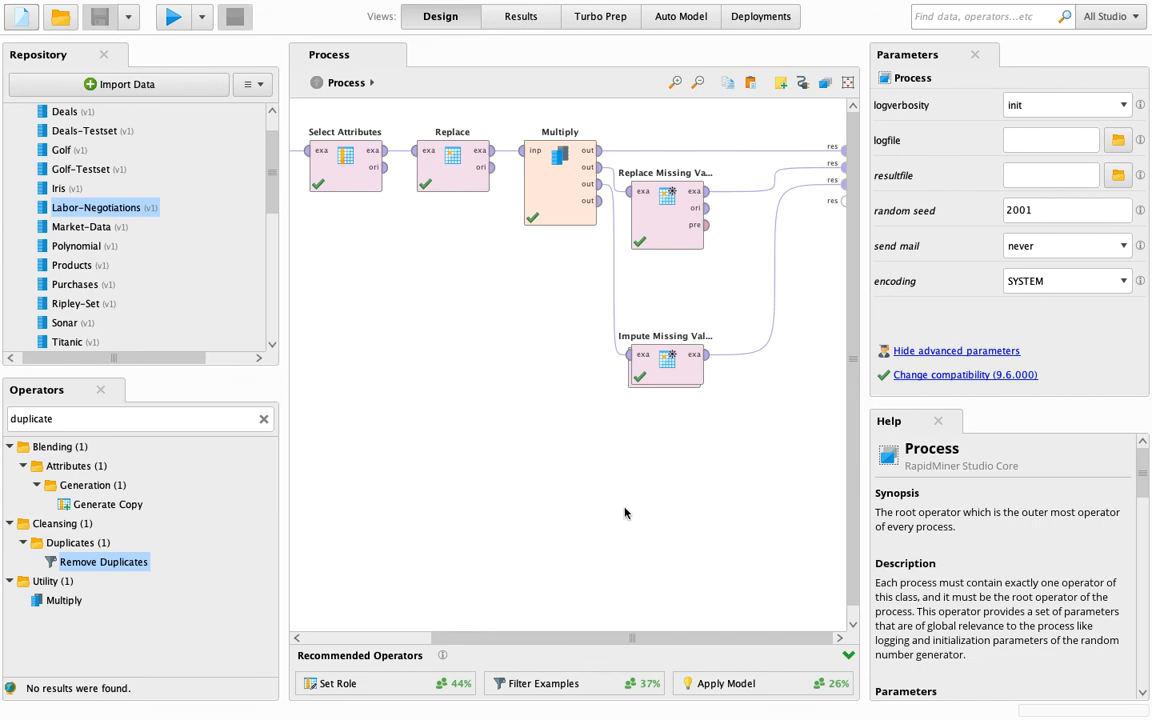
pyautogui.hotkey('ctrl', 'Right')
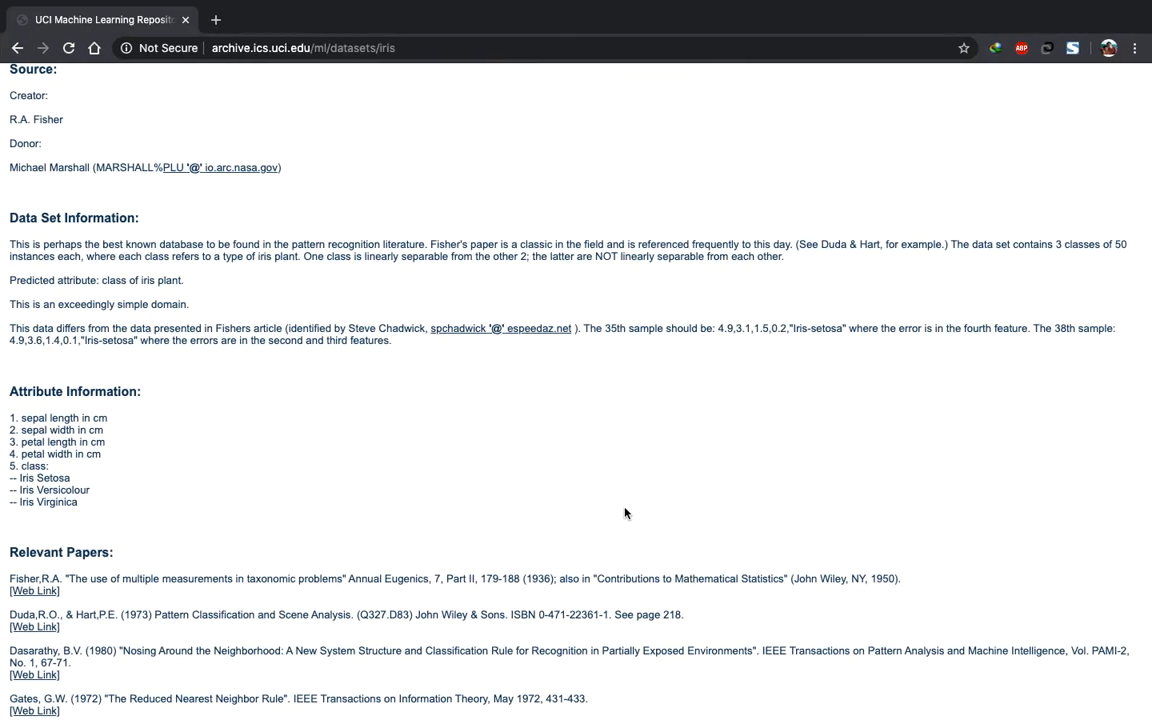
pyautogui.hotkey('ctrl', 'Left')
pyautogui.hotkey('ctrl', 'Left')
pyautogui.press('Right')
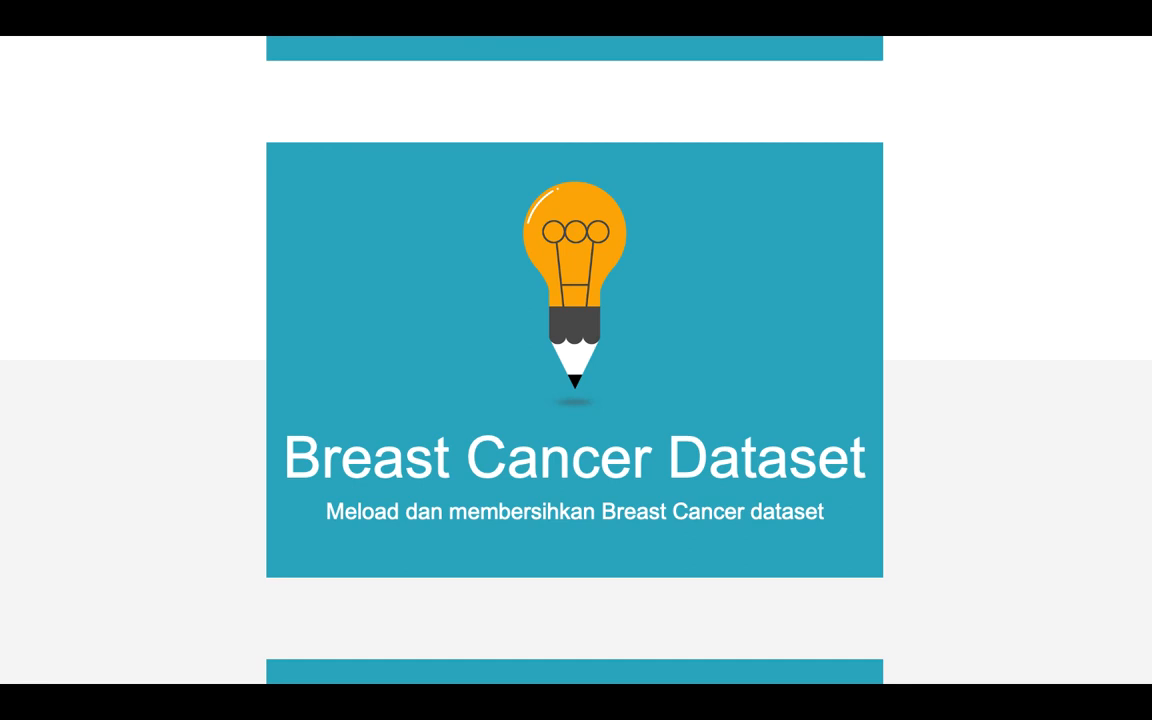
pyautogui.hotkey('ctrl', 'Right')
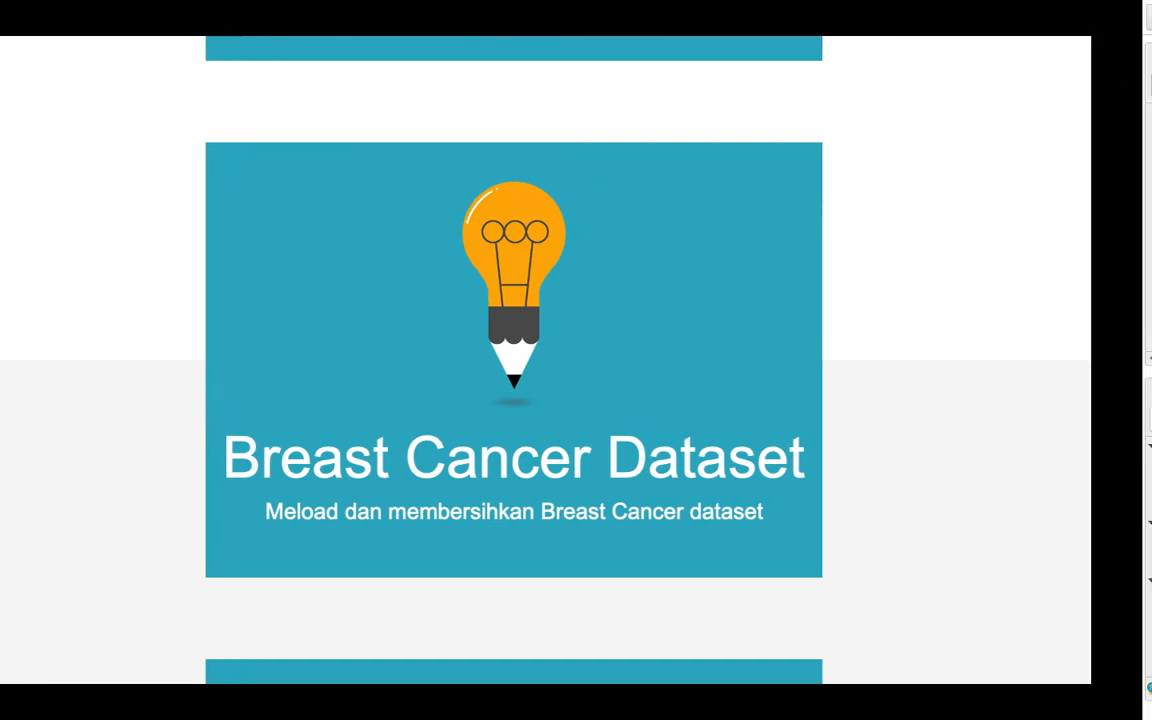